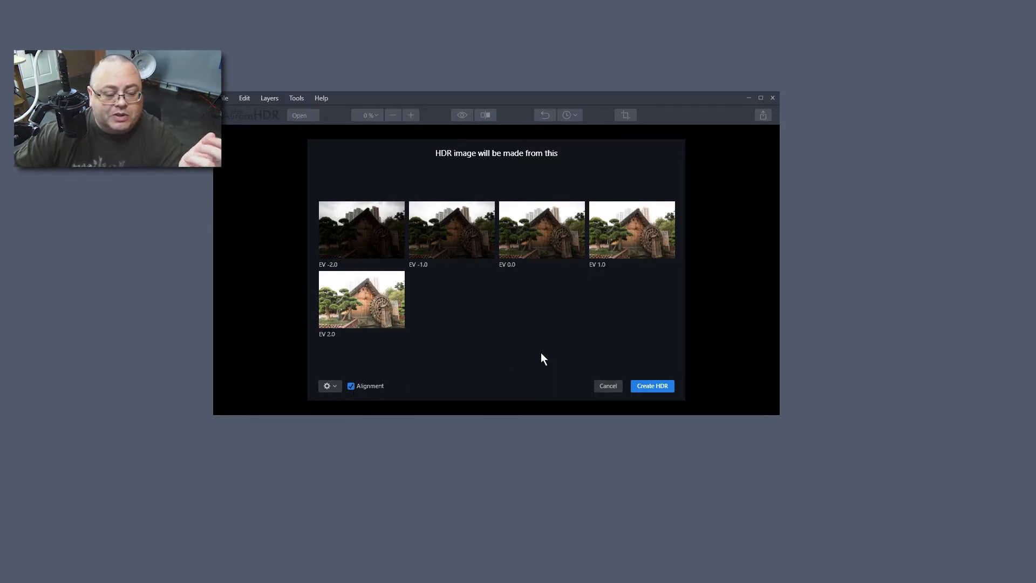
- Enable Ghost Reduction with the EV 0.0 bracket as reference image and create the HDR from the five aligned exposures
left_click(331, 386)
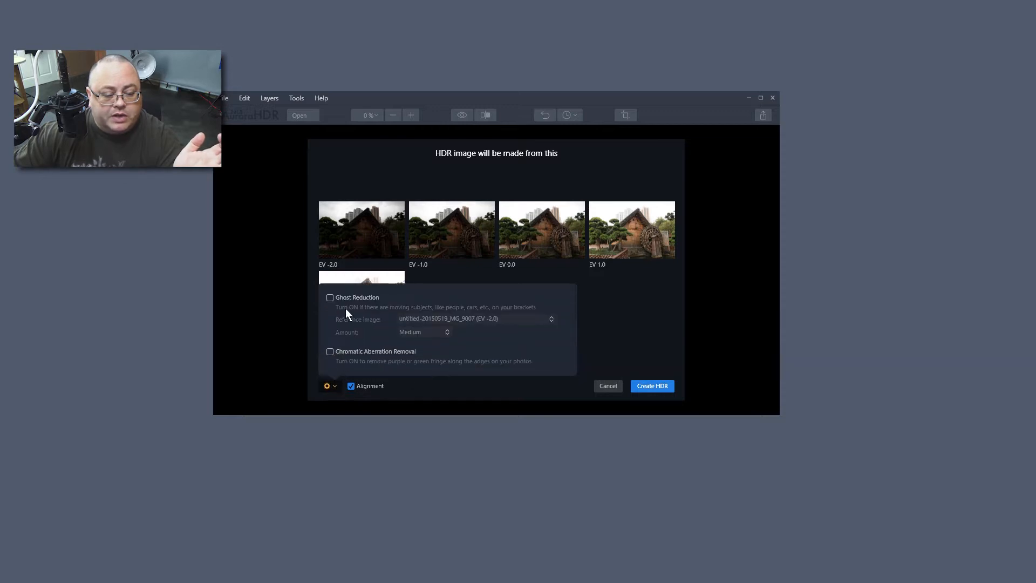
left_click(330, 298)
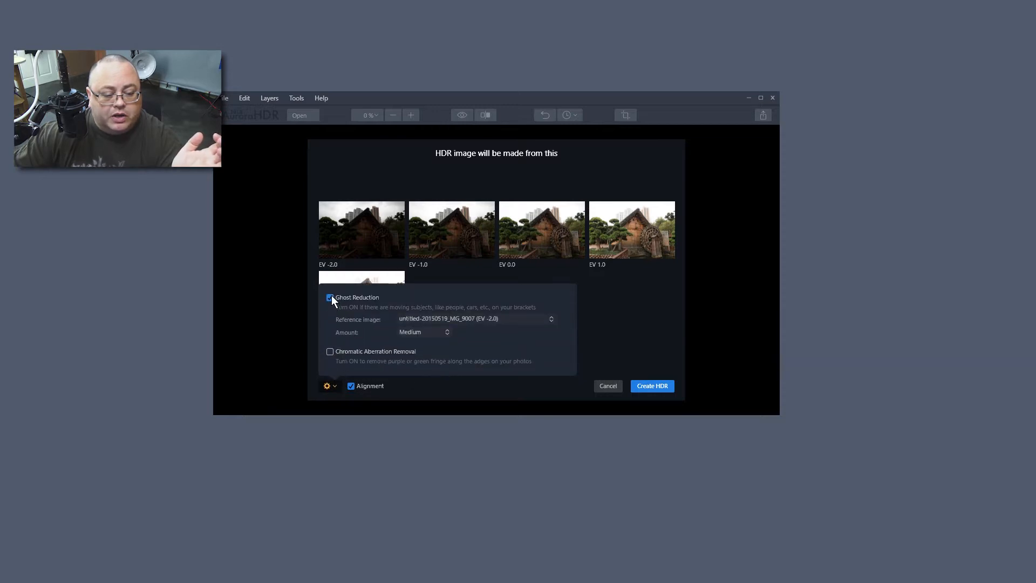
left_click(527, 318)
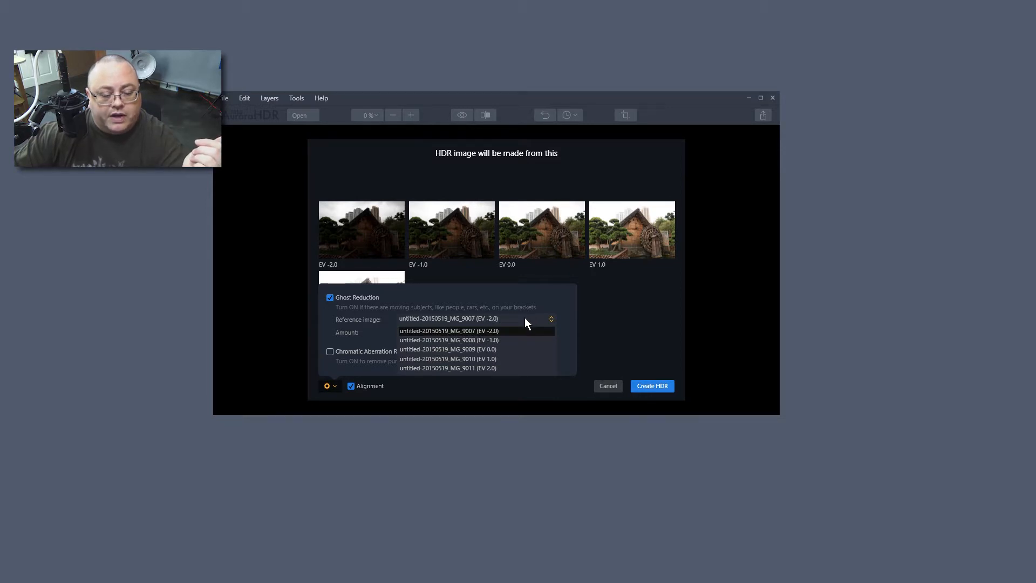
left_click(496, 349)
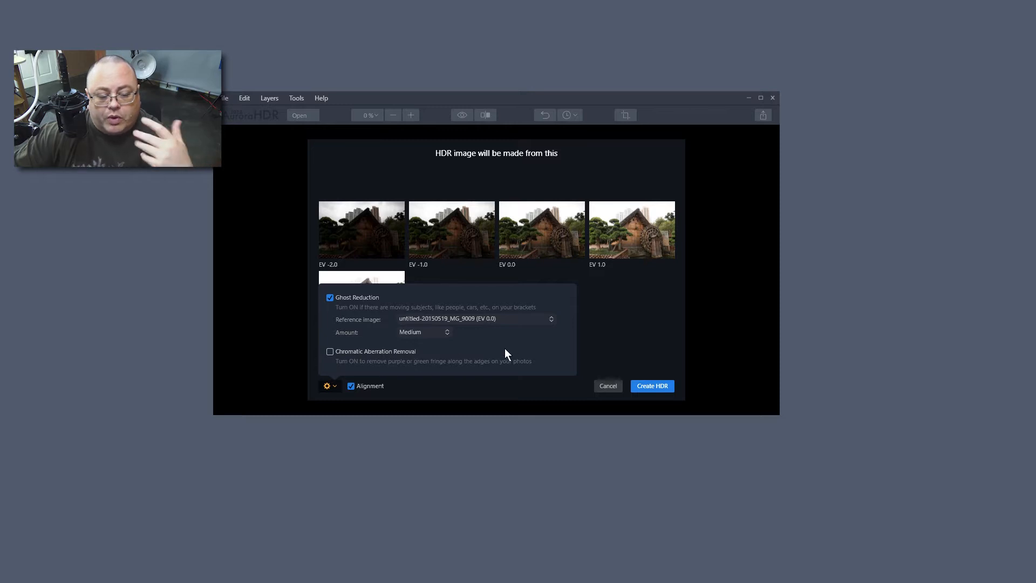
left_click(703, 339)
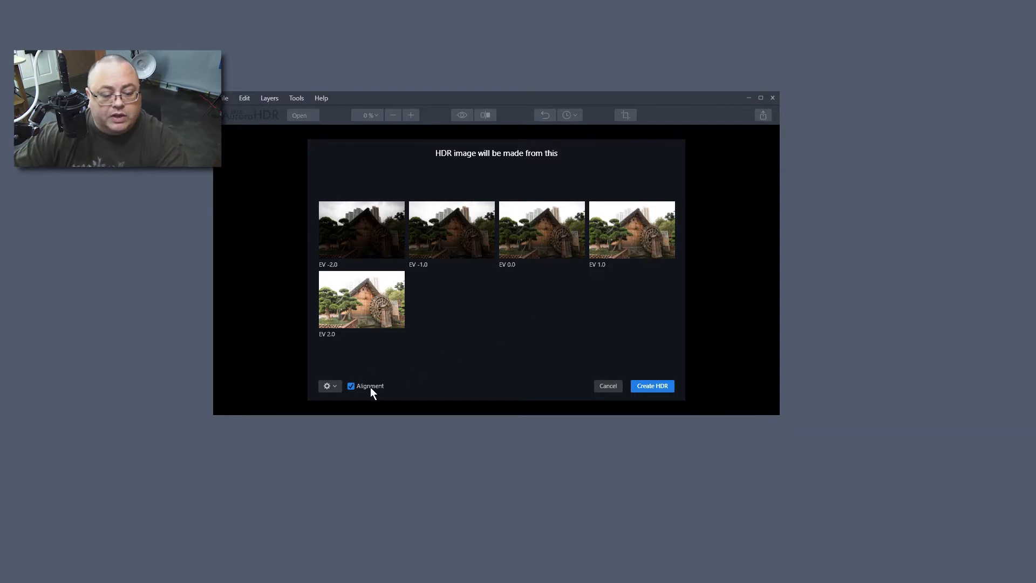
left_click(652, 387)
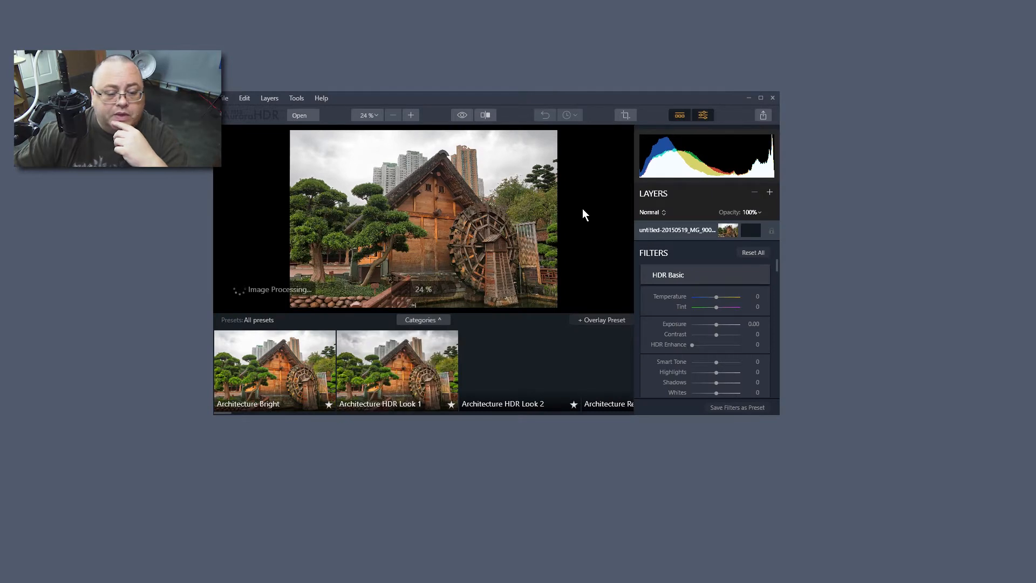
- Enlarge the application window so it fills nearly the whole screen
left_click_drag(609, 97, 403, 12)
left_click_drag(573, 328, 1030, 580)
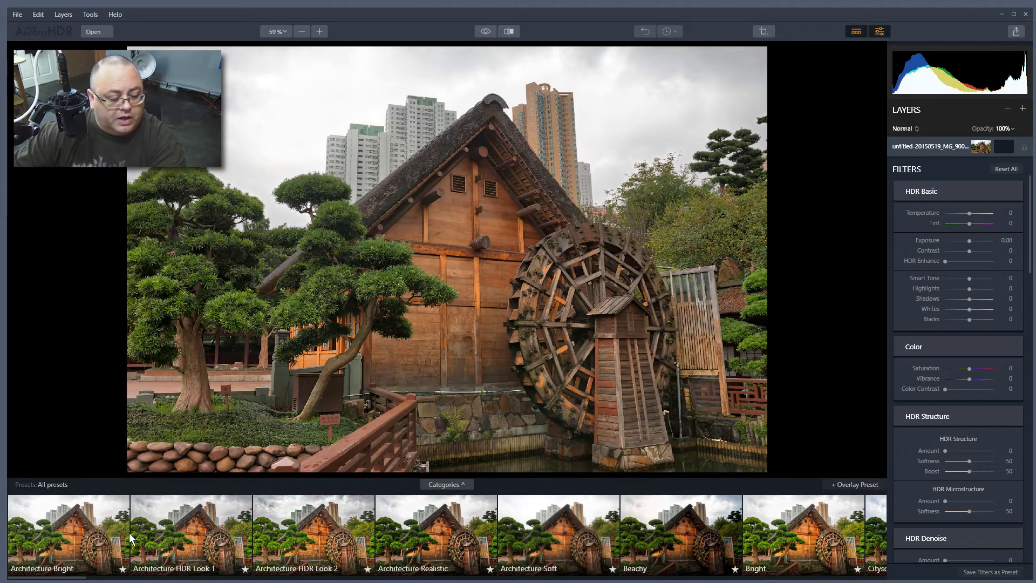
- Try the Architecture Bright, Architecture HDR Look 1 and Architecture HDR Look 2 presets on the photo in turn
left_click(82, 528)
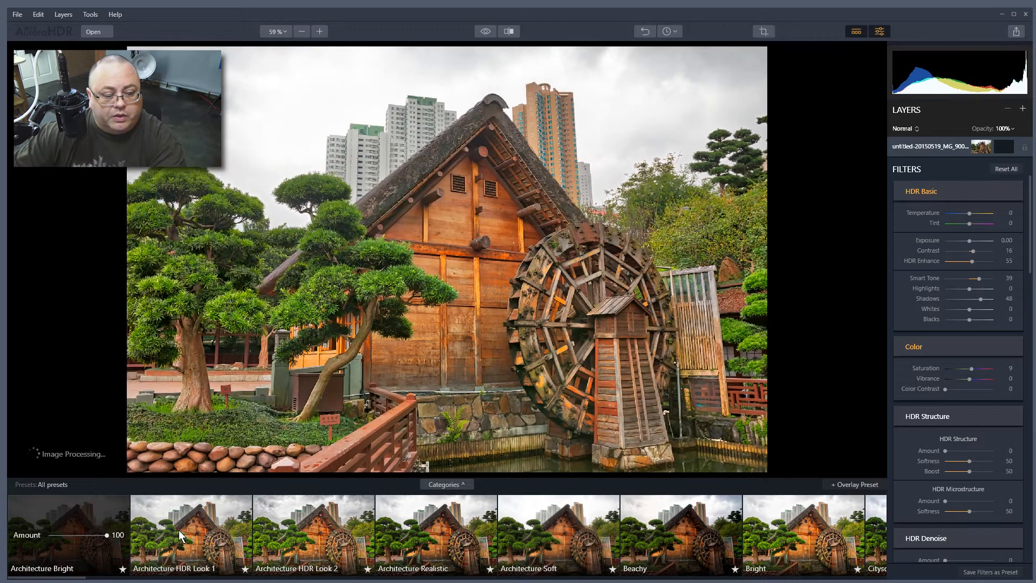
left_click(179, 531)
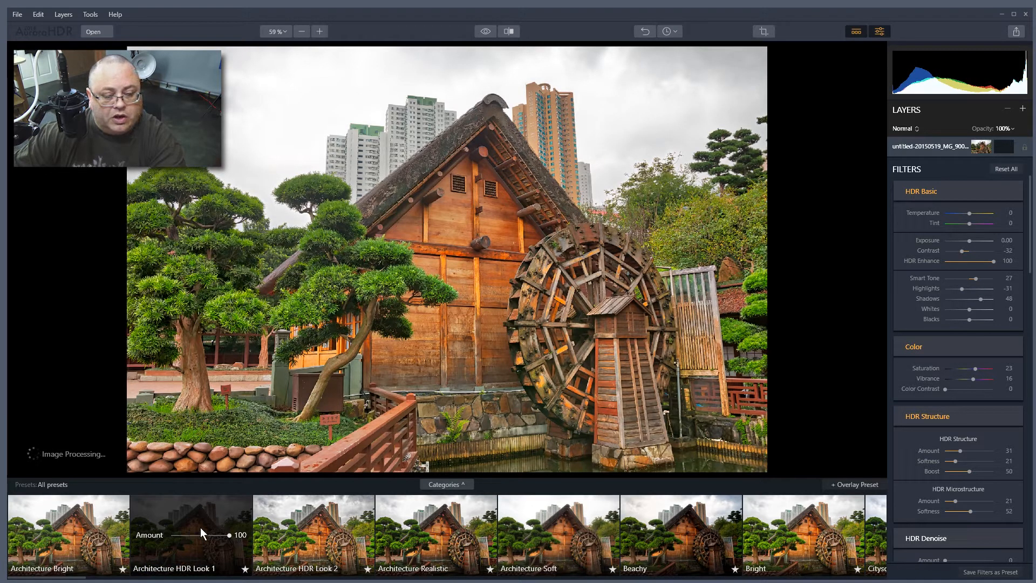
left_click(323, 526)
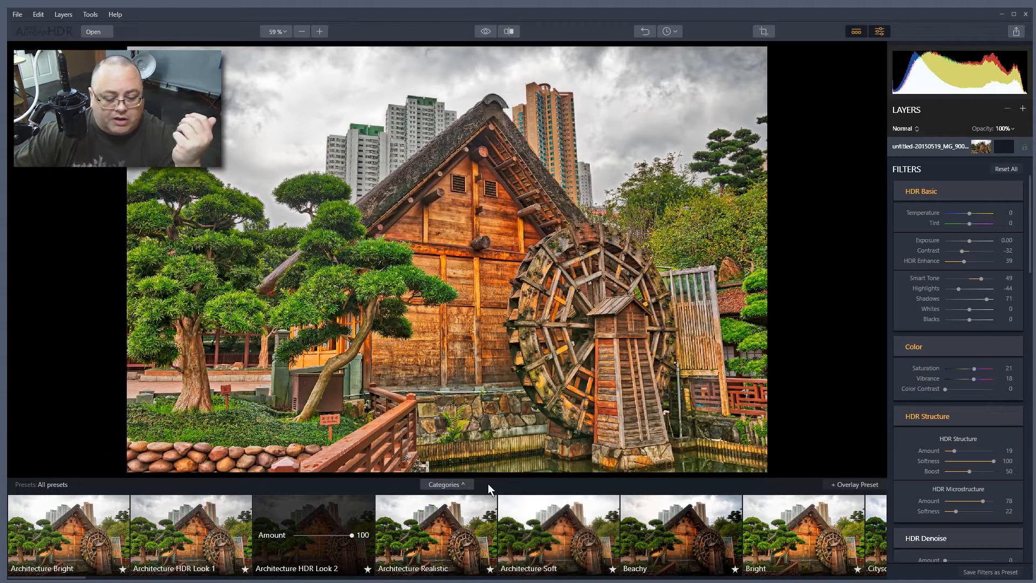
- Try Dramatic B&W and Ethereal from the Dramatic presets, settle on Creative Drama, and hide the preset previews
left_click(463, 485)
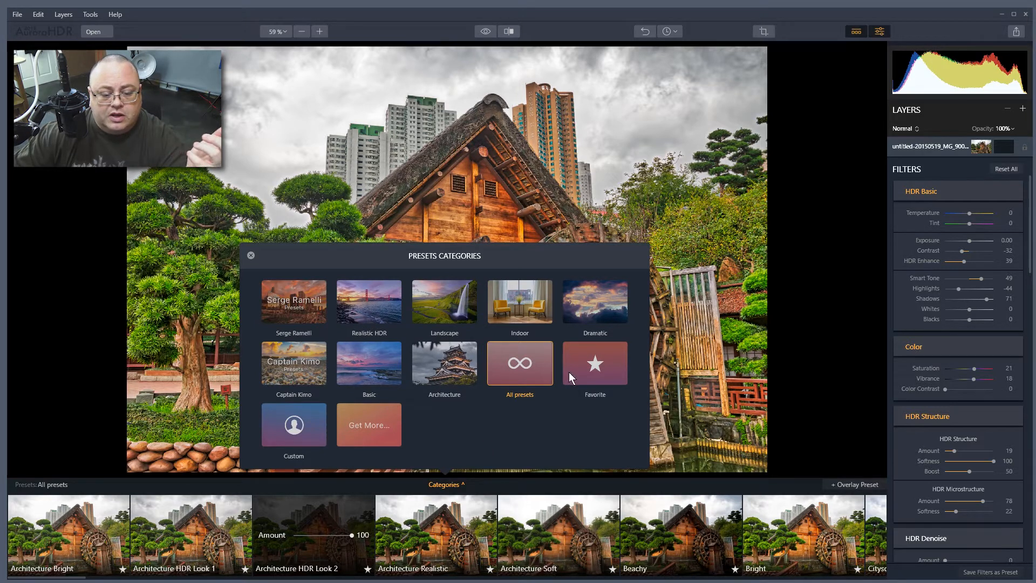
left_click(588, 303)
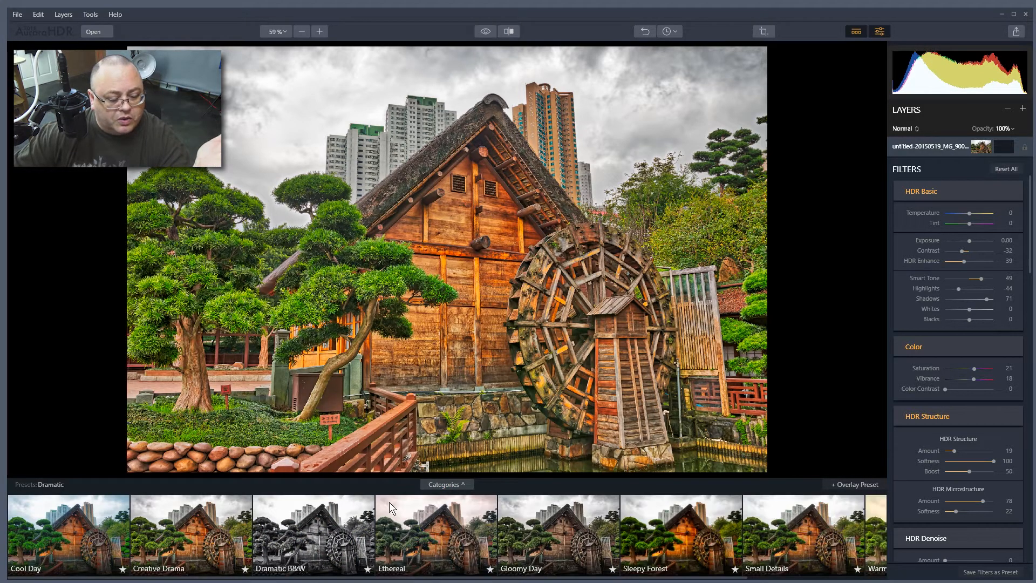
left_click(308, 542)
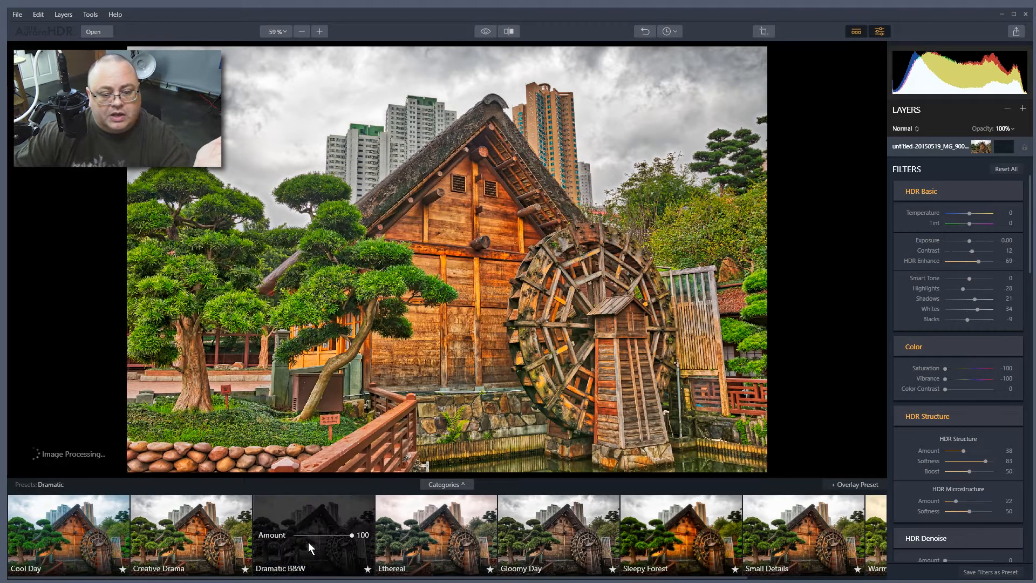
left_click(430, 529)
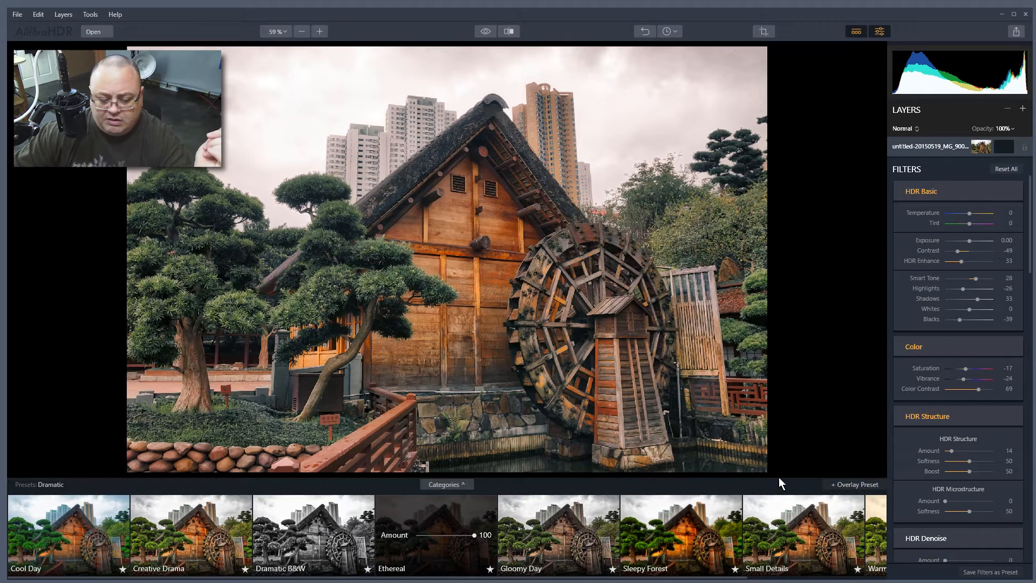
left_click(194, 536)
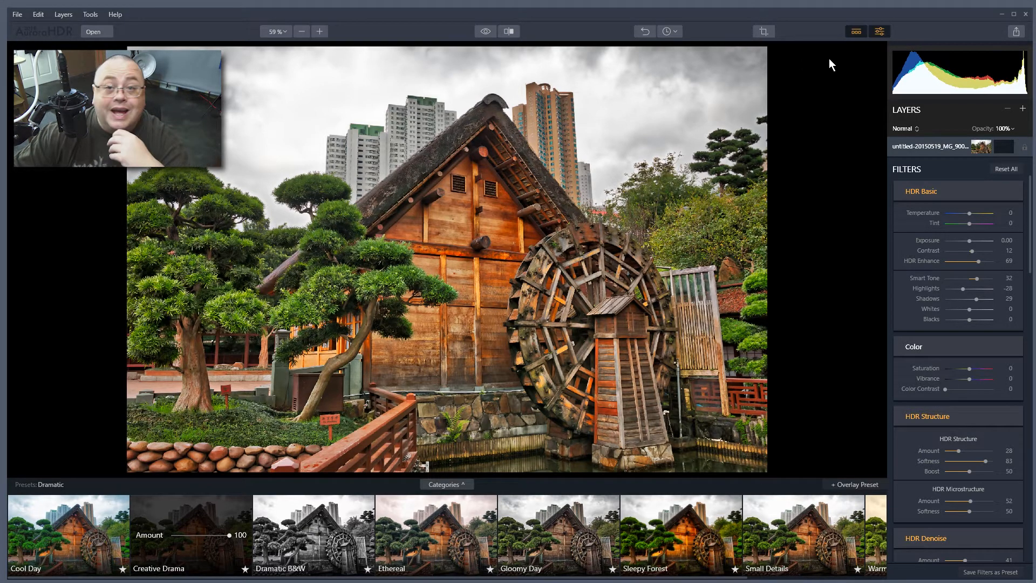
left_click(851, 31)
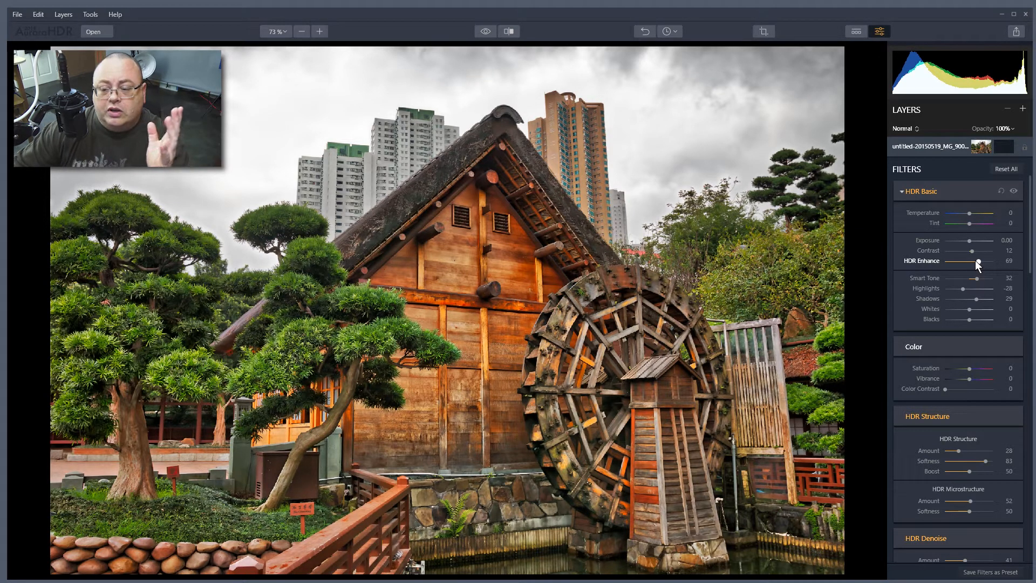
- Set HDR Enhance to 76, test Smart Tone at -100 and 100, and settle it at 2
left_click_drag(961, 261, 958, 261)
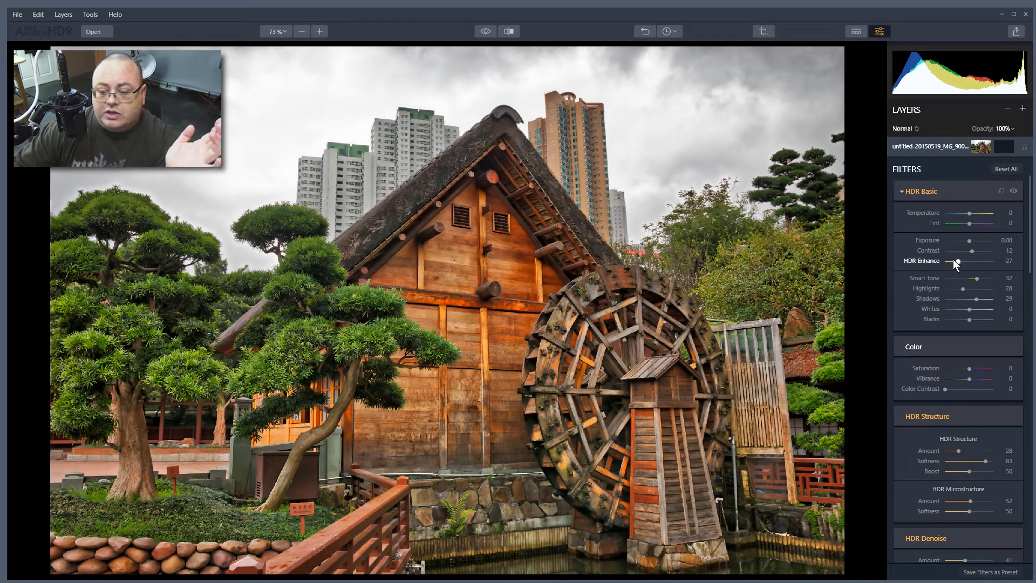
left_click_drag(946, 260, 980, 260)
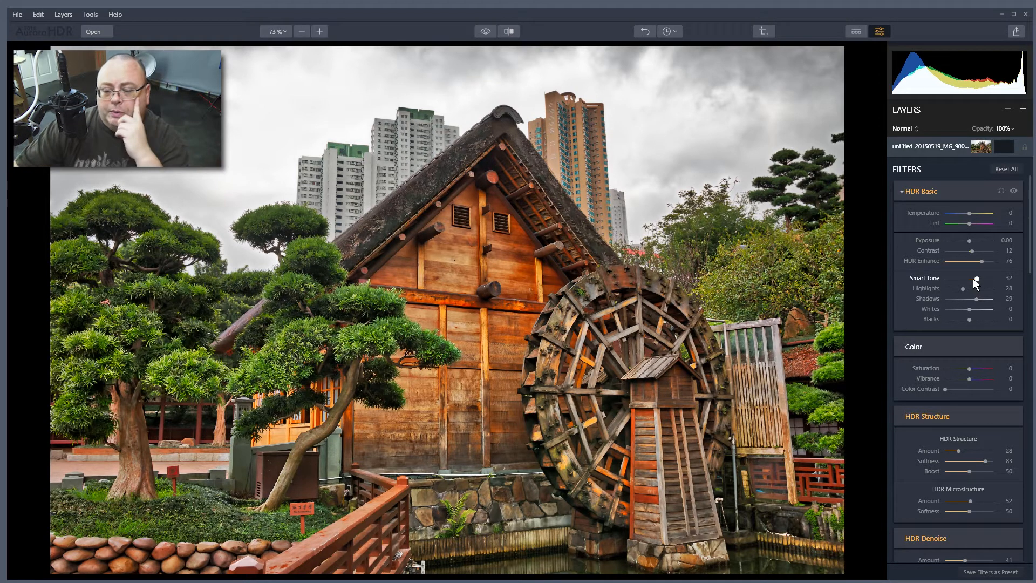
left_click_drag(970, 278, 938, 279)
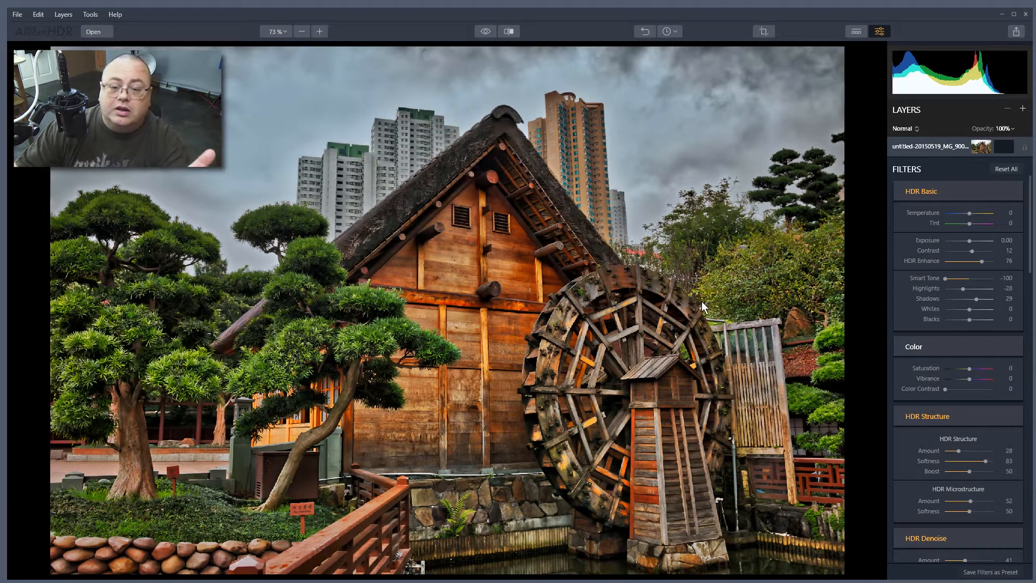
left_click_drag(944, 278, 1002, 283)
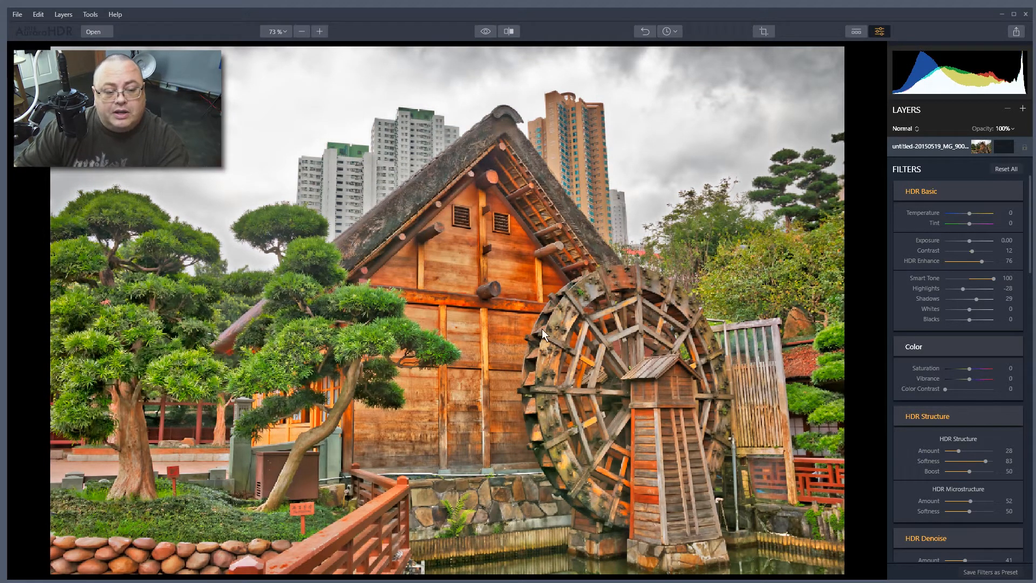
left_click_drag(993, 278, 968, 277)
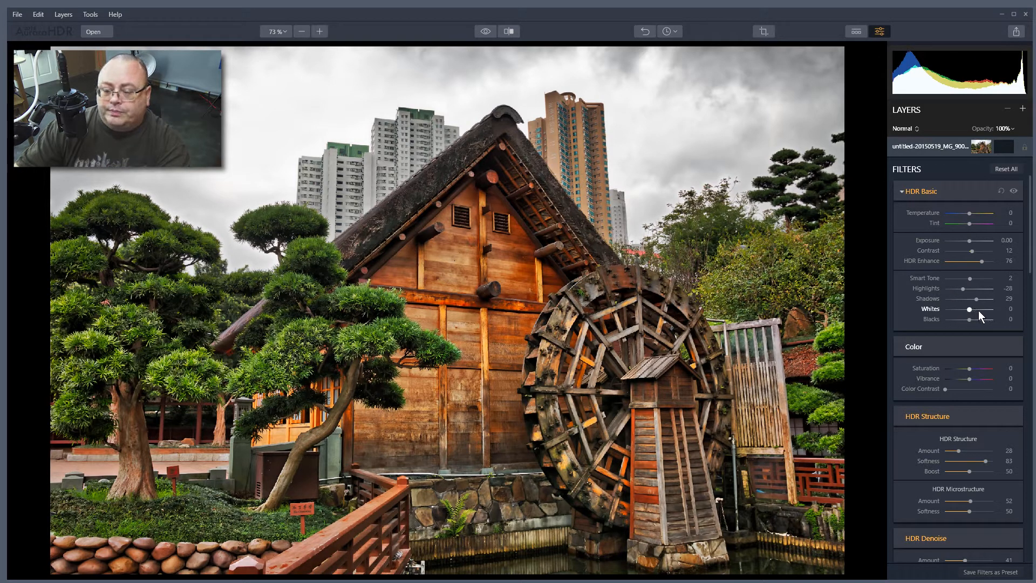
- Set Highlights to -25, Shadows to 31 and Whites to 18, and raise Color Contrast to 2
left_click_drag(950, 289, 973, 309)
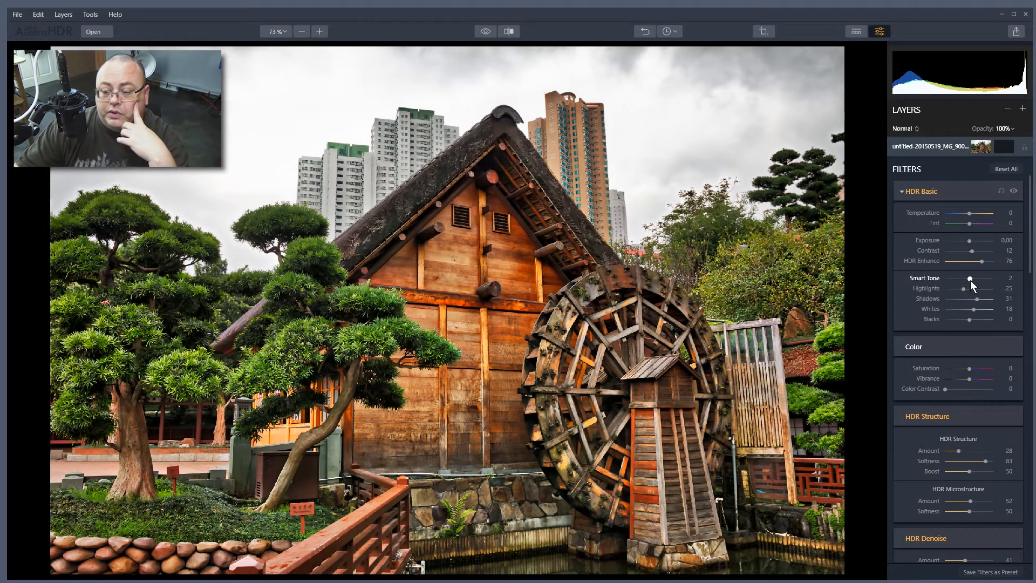
scroll(971, 308, "down", 3)
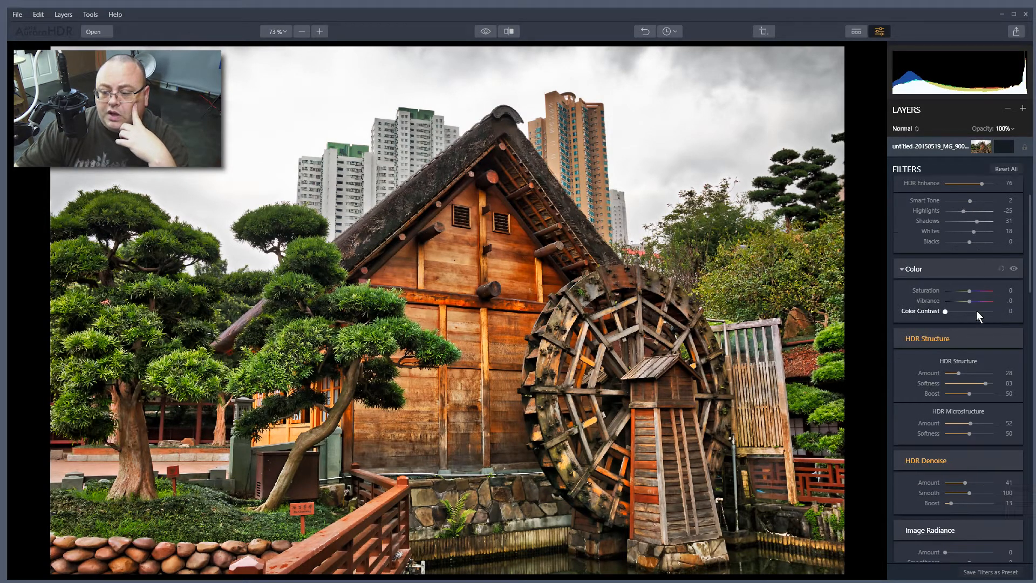
left_click(946, 311)
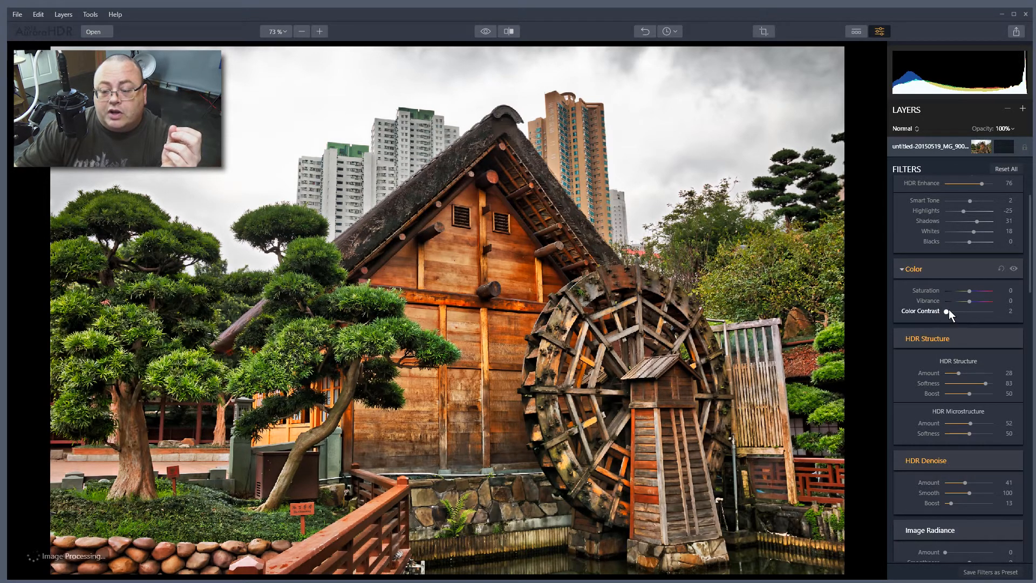
scroll(951, 298, "up", 3)
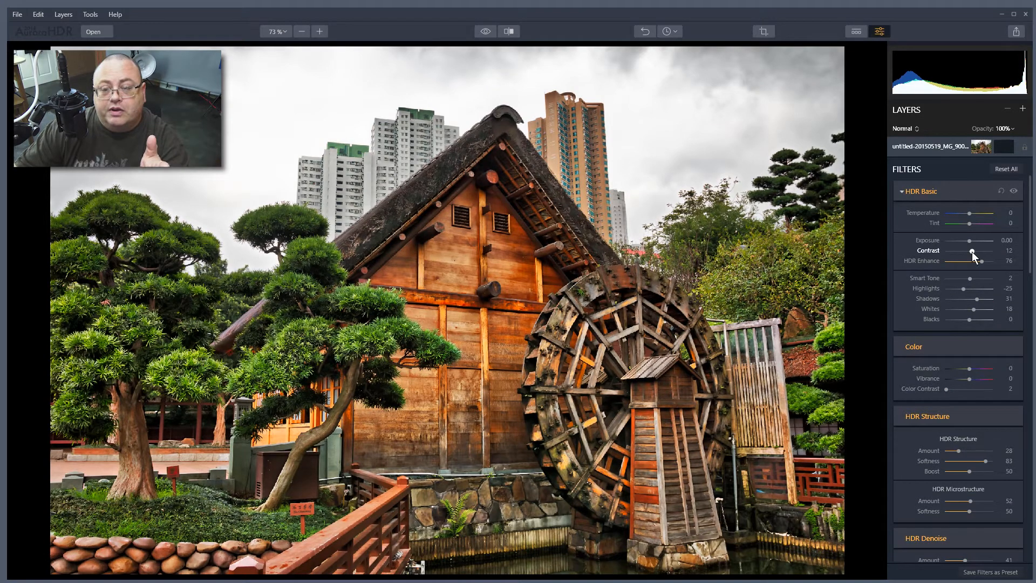
- Set the HDR Structure amount to 26 and the HDR Microstructure amount to 64, testing stronger and weaker amounts first
scroll(970, 303, "down", 3)
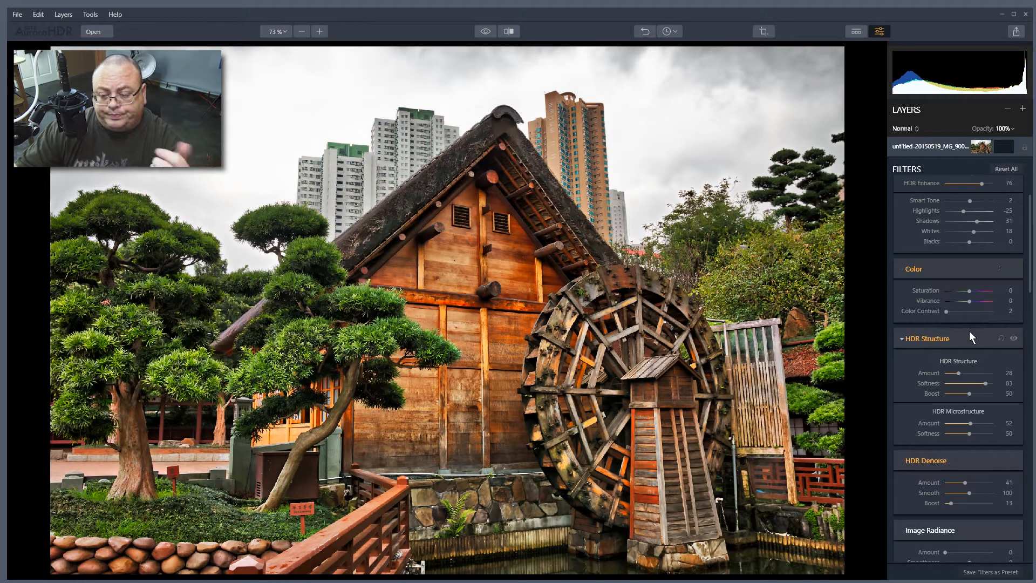
scroll(970, 331, "down", 4)
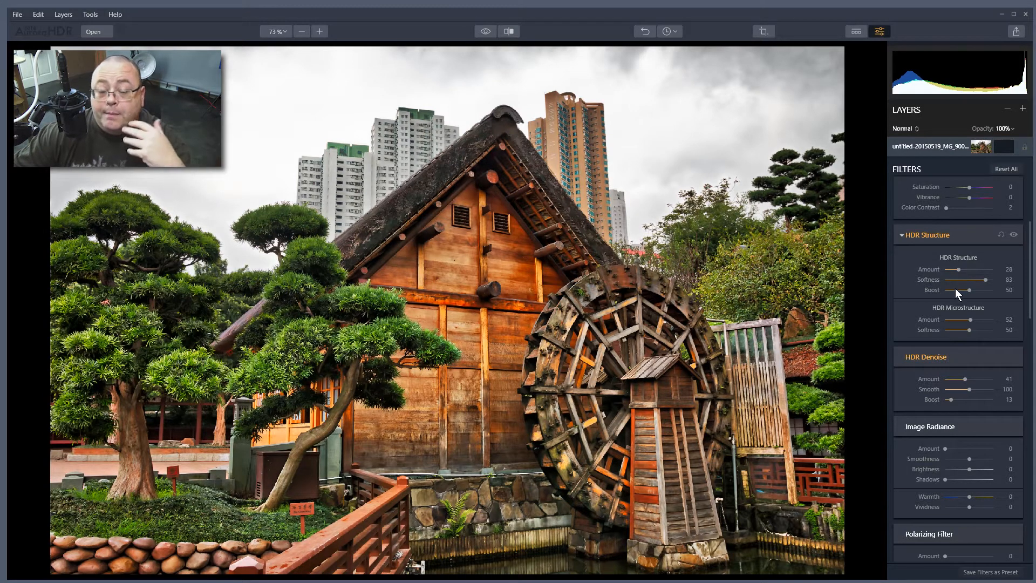
left_click_drag(970, 320, 979, 319)
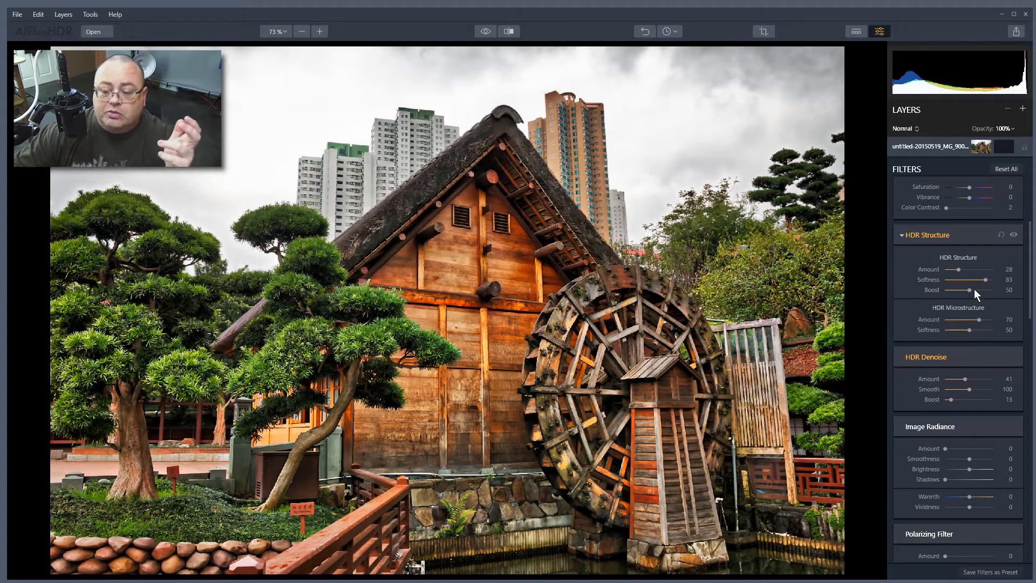
left_click_drag(957, 268, 999, 273)
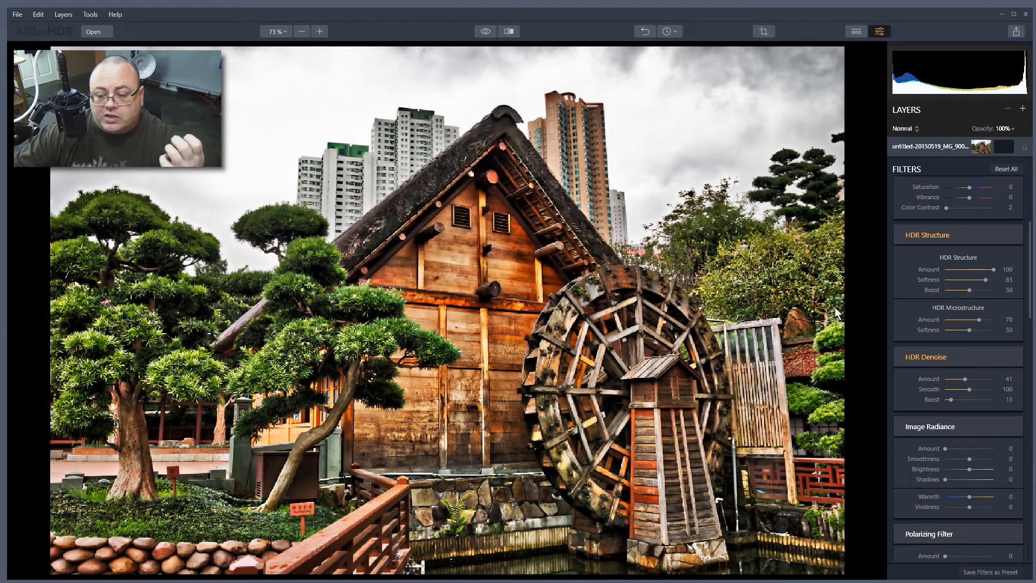
left_click_drag(991, 270, 954, 269)
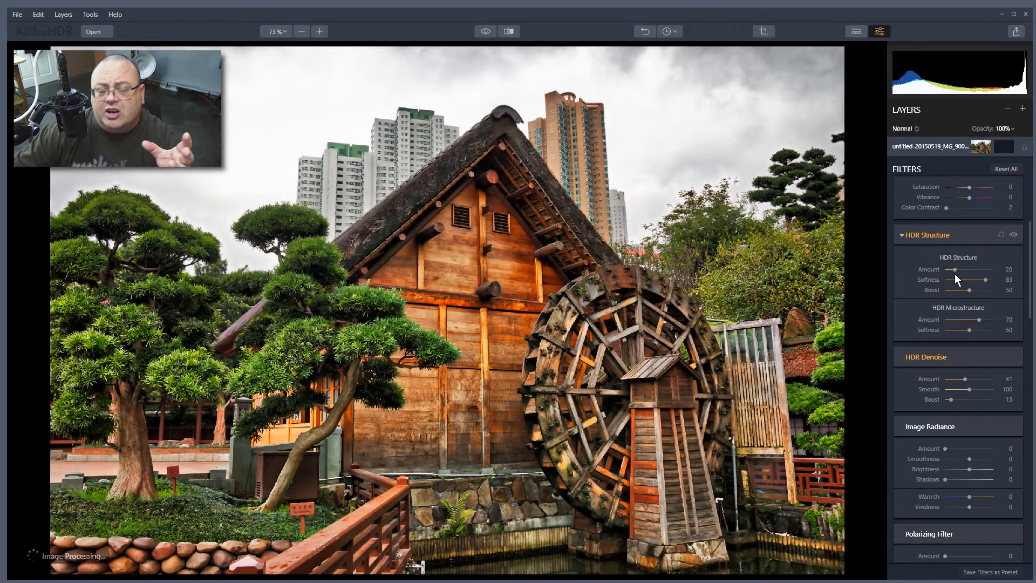
left_click_drag(956, 270, 958, 269)
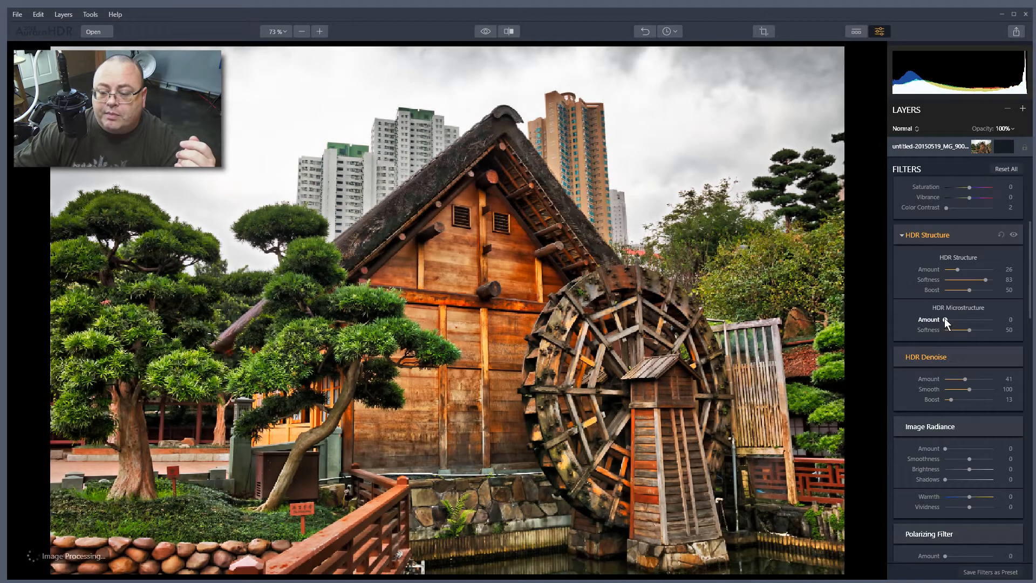
left_click_drag(945, 319, 976, 319)
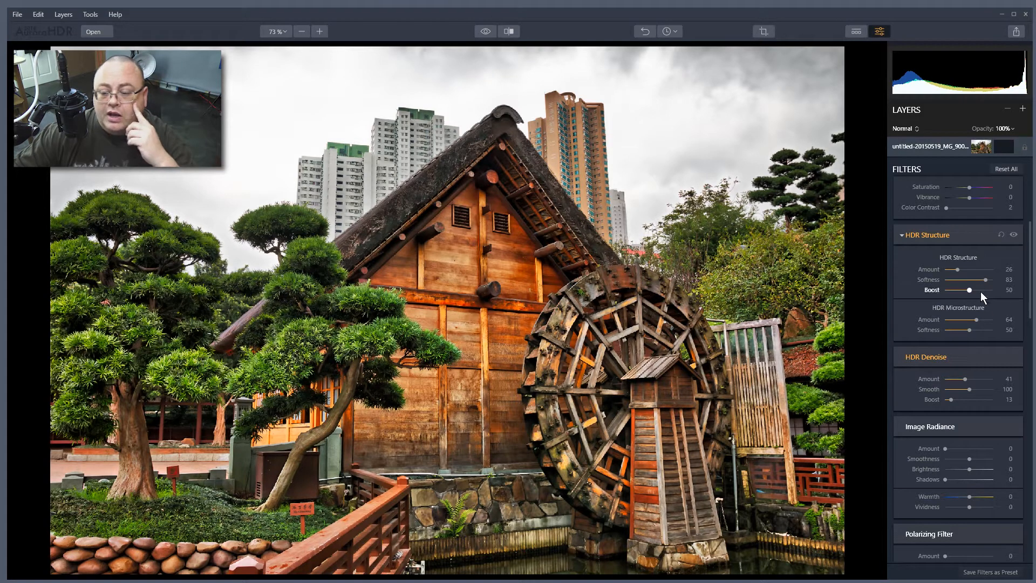
- Try Image Radiance with an amount of 88 on the watermill photo and return it to 0
scroll(965, 337, "down", 1)
scroll(966, 333, "down", 1)
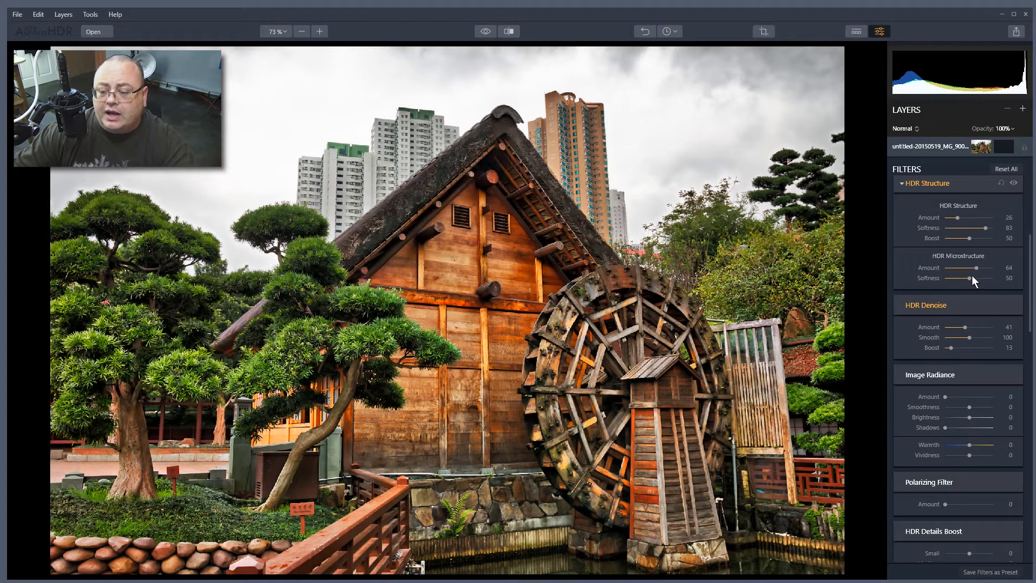
scroll(976, 323, "down", 2)
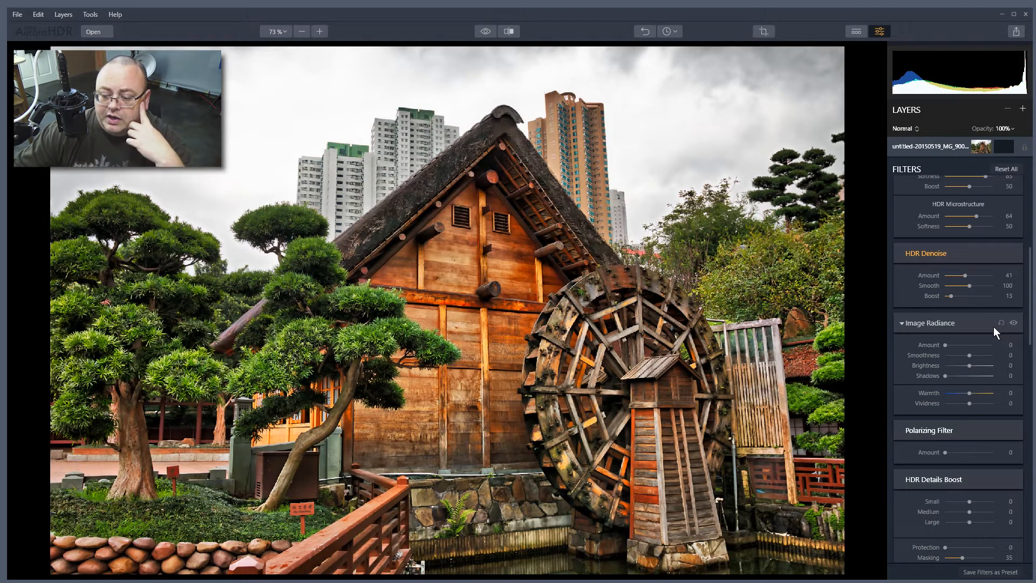
scroll(993, 325, "down", 2)
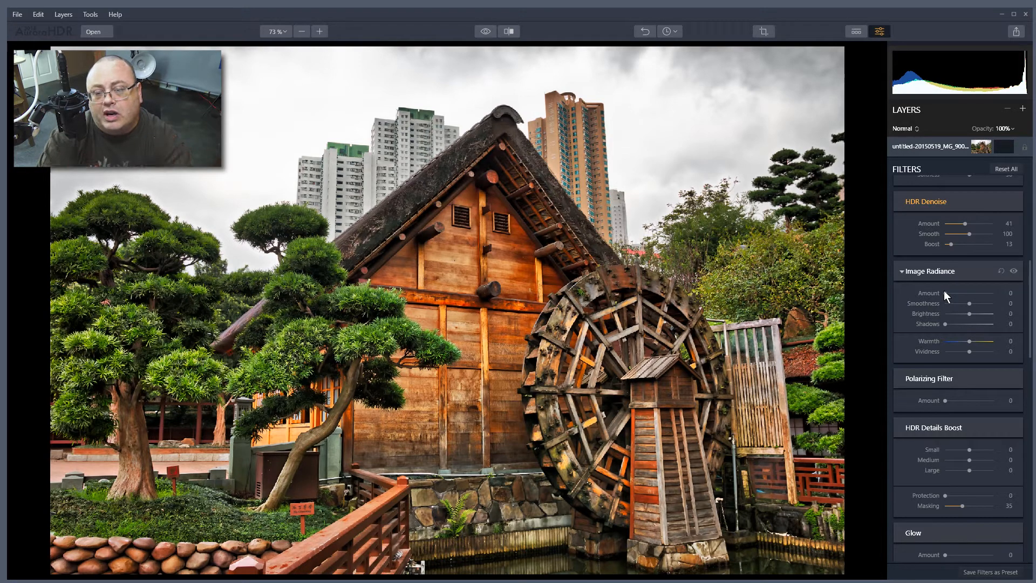
left_click_drag(944, 293, 999, 293)
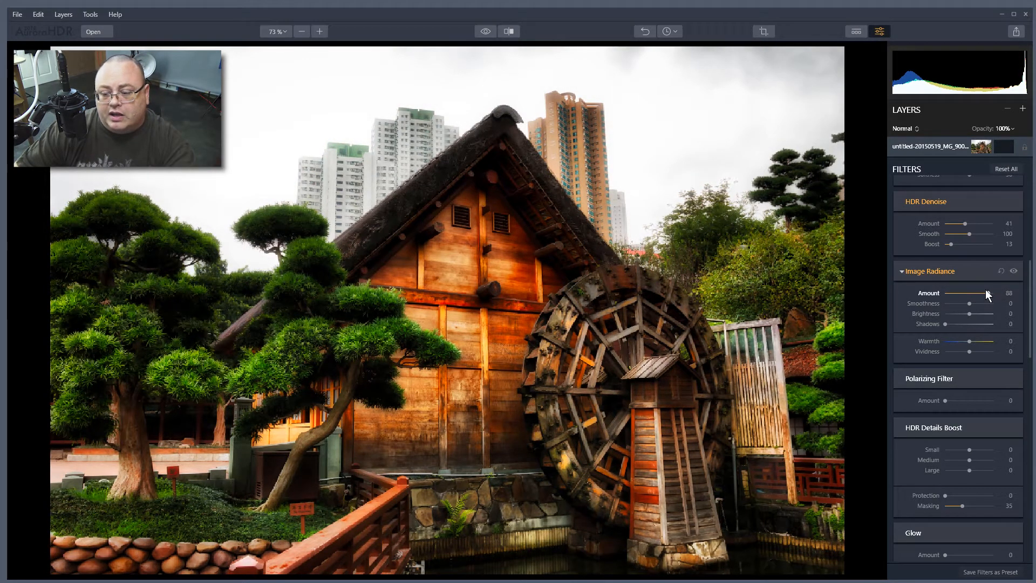
left_click_drag(987, 292, 963, 293)
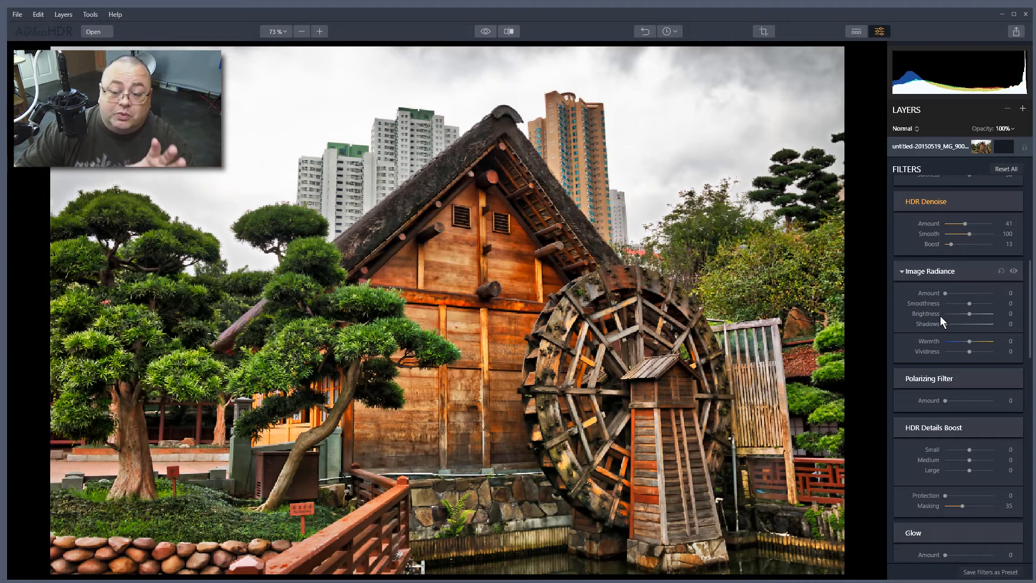
- Try the Polarizing Filter at an amount of 100 and bring it back to 0
scroll(952, 318, "down", 3)
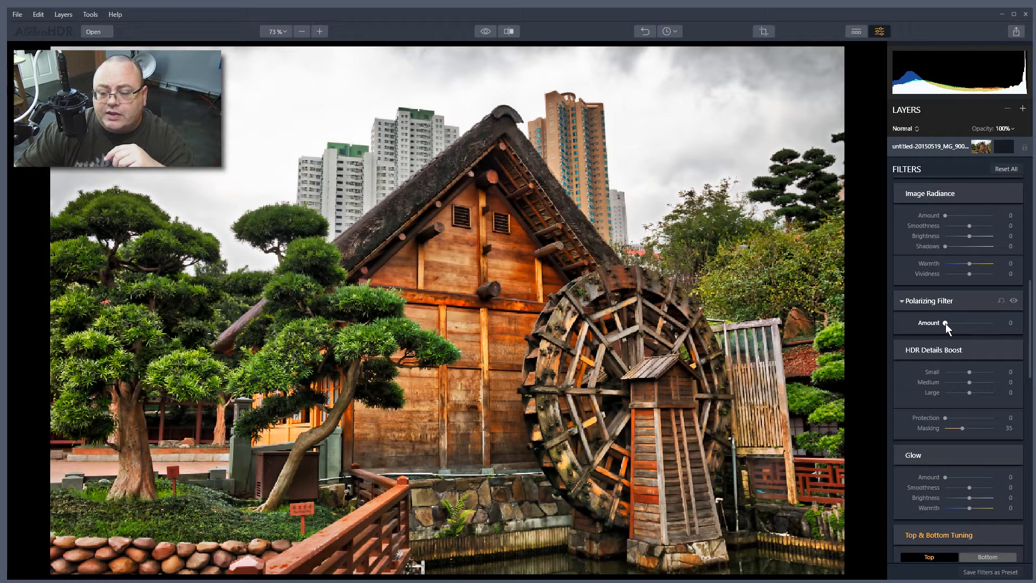
left_click_drag(946, 323, 970, 323)
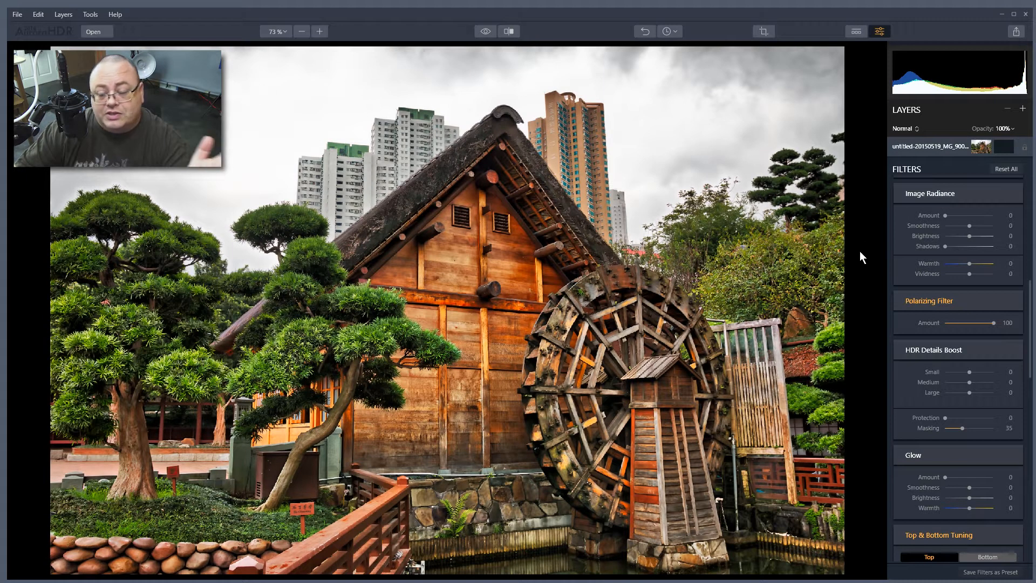
left_click(990, 322)
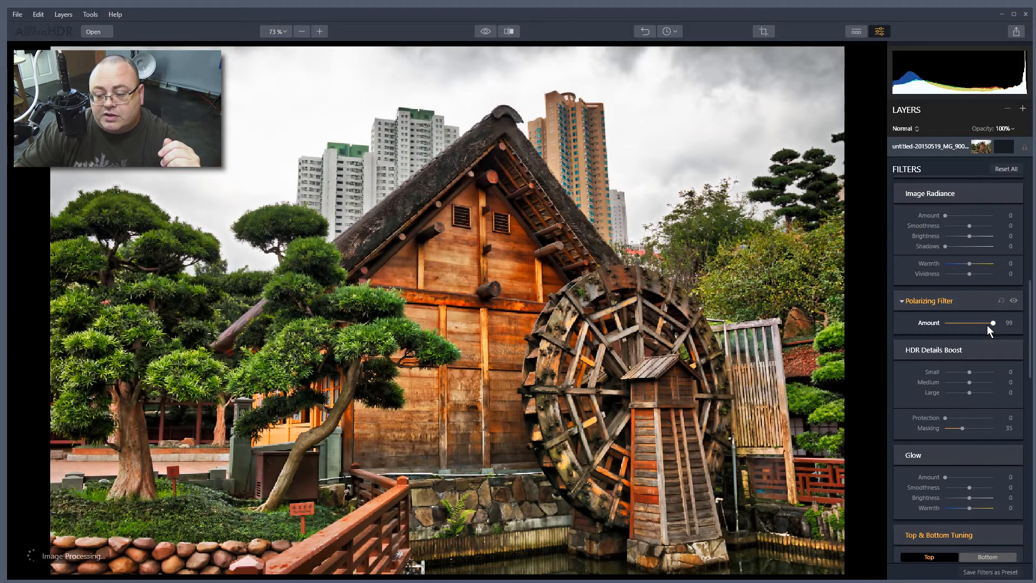
left_click_drag(991, 323, 942, 321)
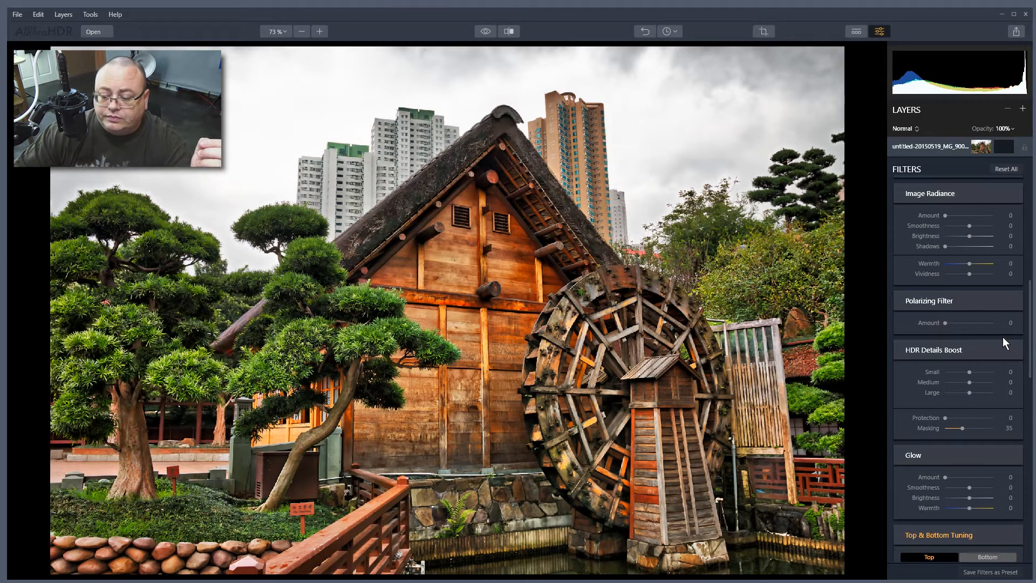
- Test HDR Details Boost with Small 44 and Medium 47, test both at -100, reset both to 0, and set Protection to 1
scroll(1002, 337, "down", 1)
mouse_move(970, 319)
left_mouse_down()
mouse_move(980, 321)
mouse_move(968, 328)
left_mouse_up()
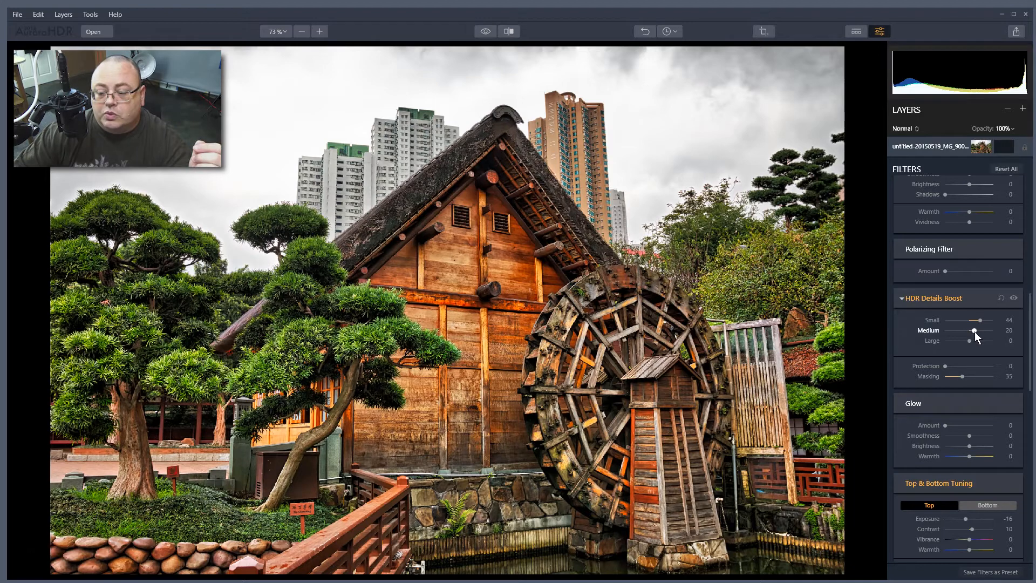
left_click_drag(974, 332, 980, 333)
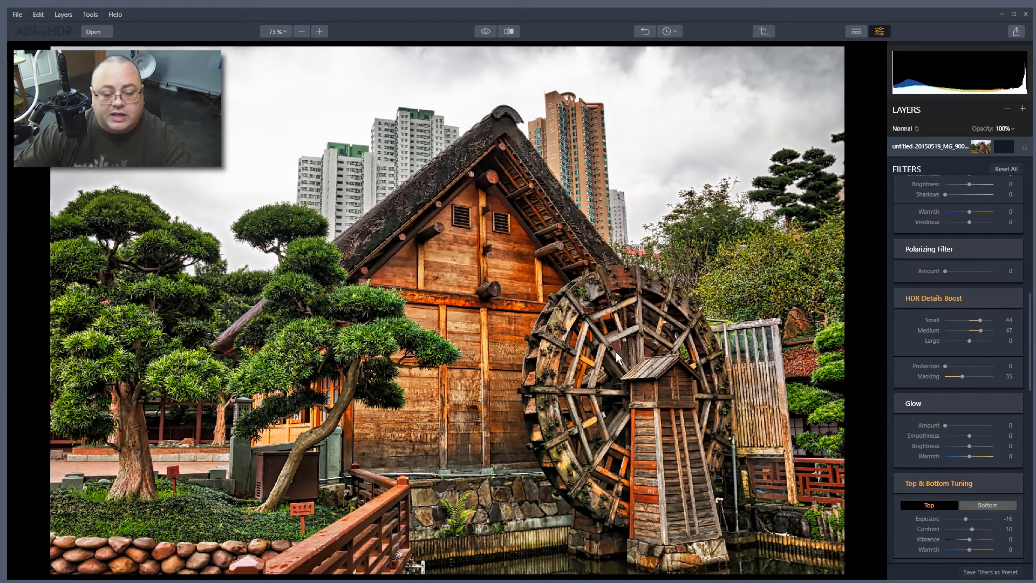
left_click_drag(981, 330, 940, 320)
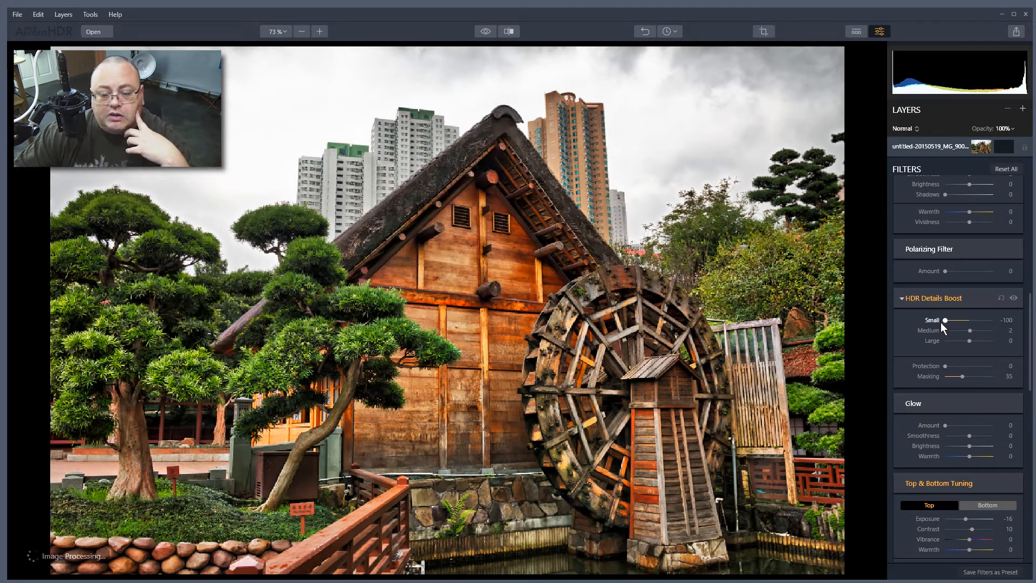
left_click_drag(966, 329, 941, 332)
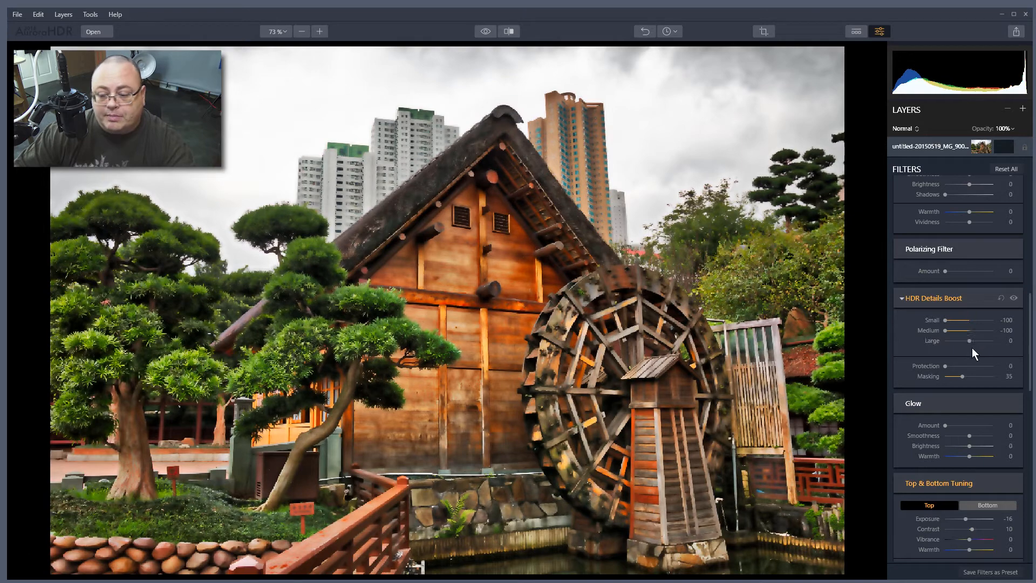
double_click(934, 320)
double_click(930, 330)
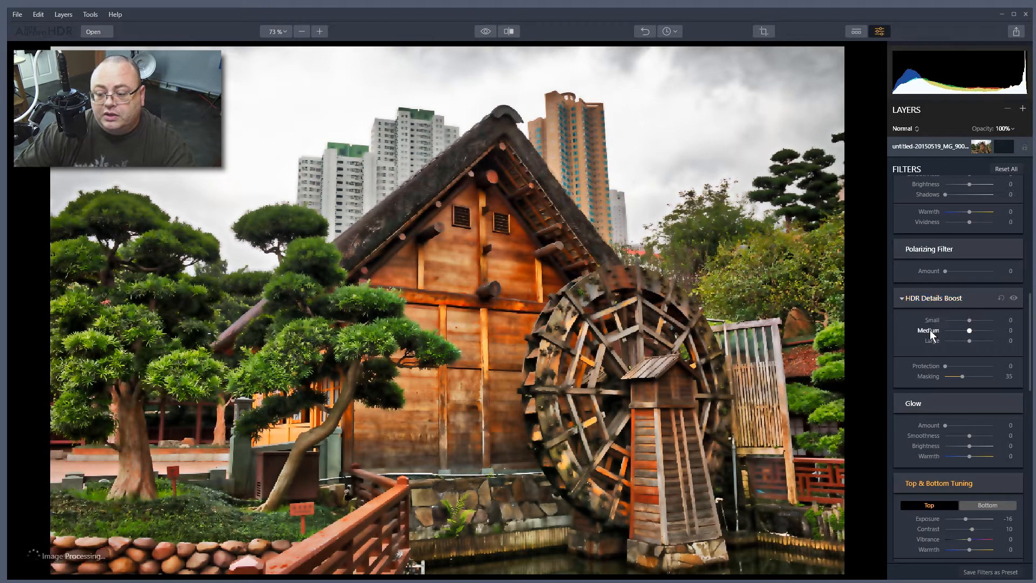
scroll(998, 345, "down", 2)
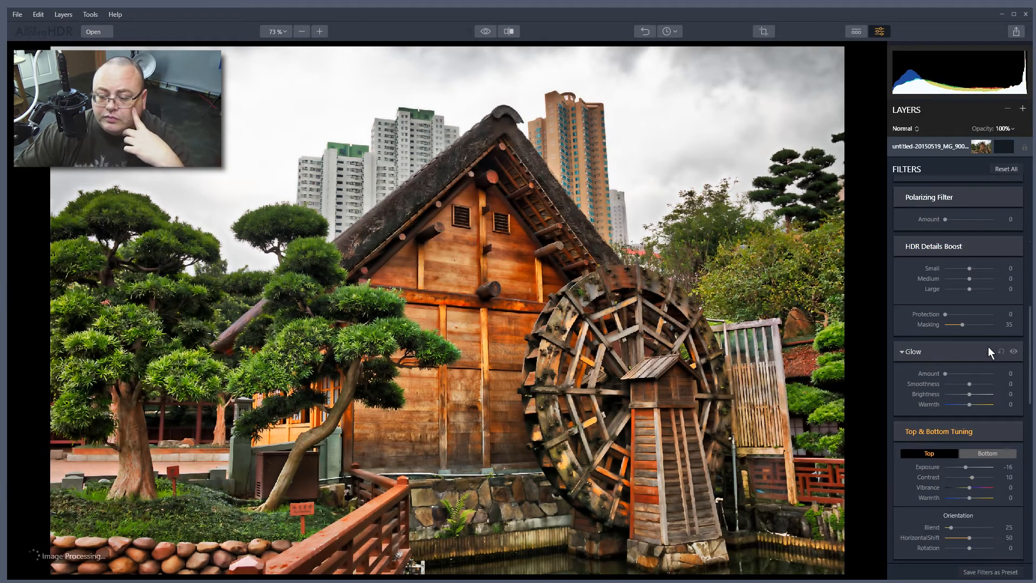
left_click(946, 313)
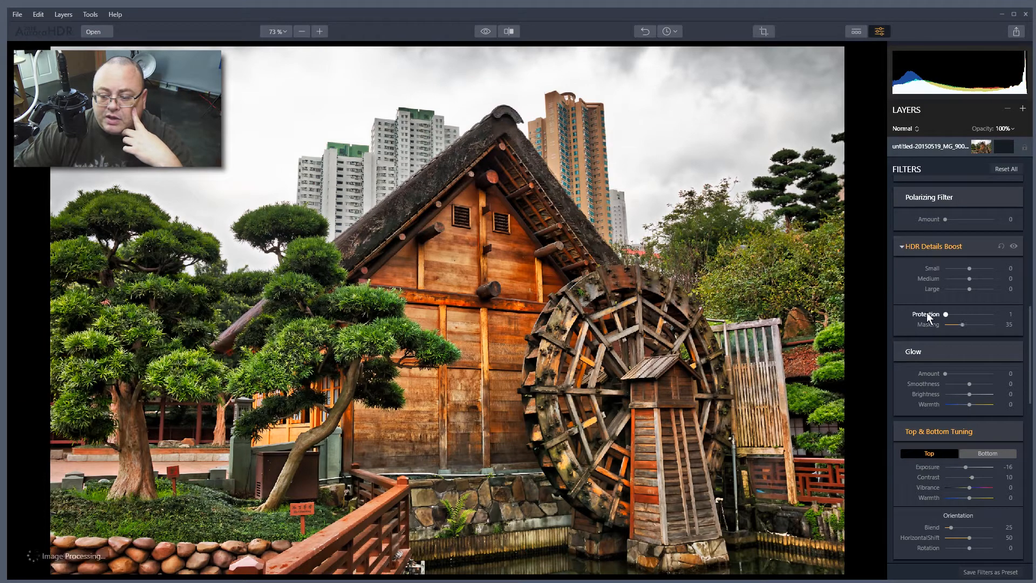
- Test the Glow amount at 66 and 96, return it to 0, and set the Glow Smoothness to -7
scroll(992, 357, "down", 3)
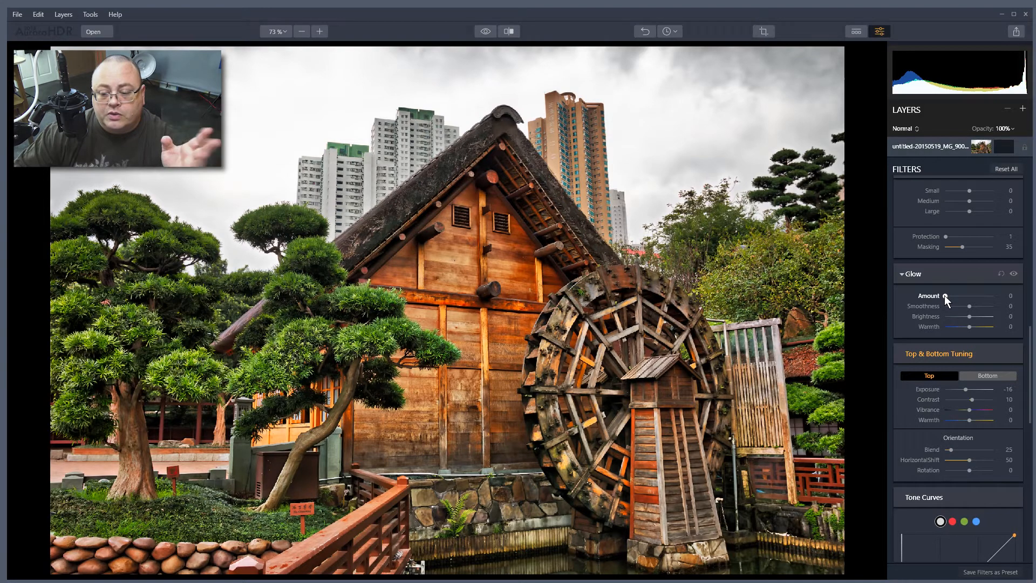
left_click_drag(945, 296, 976, 300)
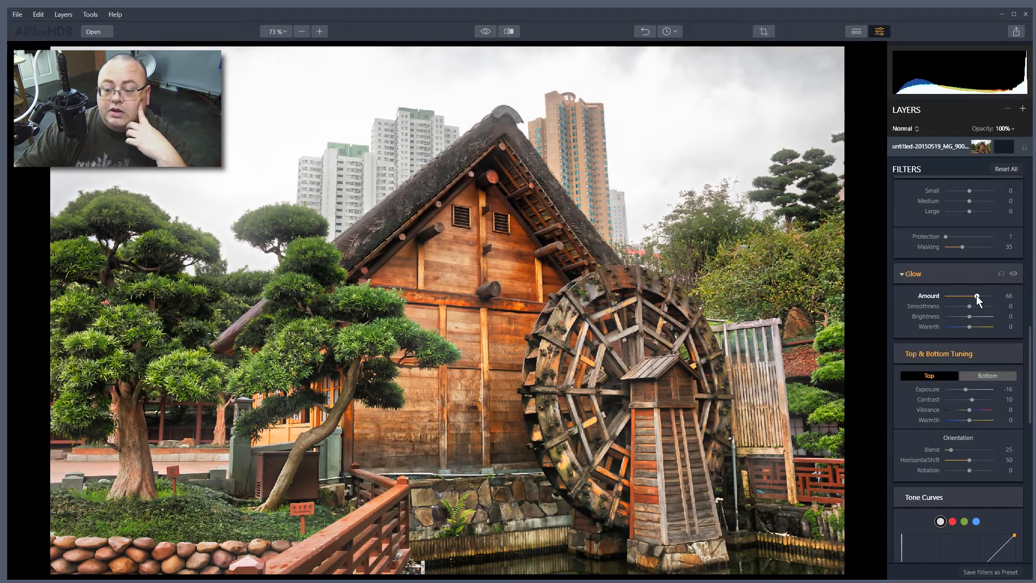
left_click_drag(975, 296, 990, 296)
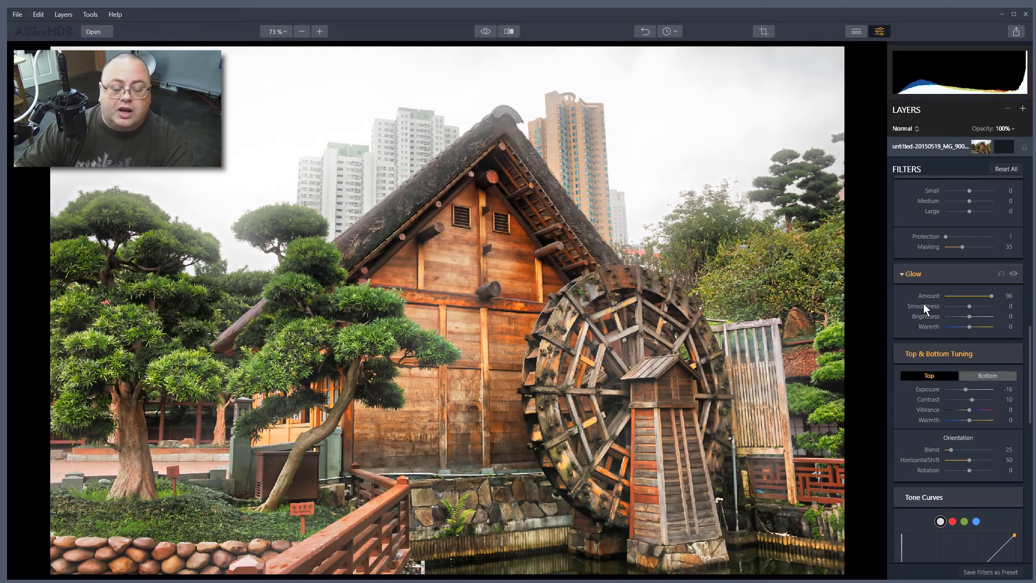
left_click_drag(976, 305, 945, 296)
left_click(969, 304)
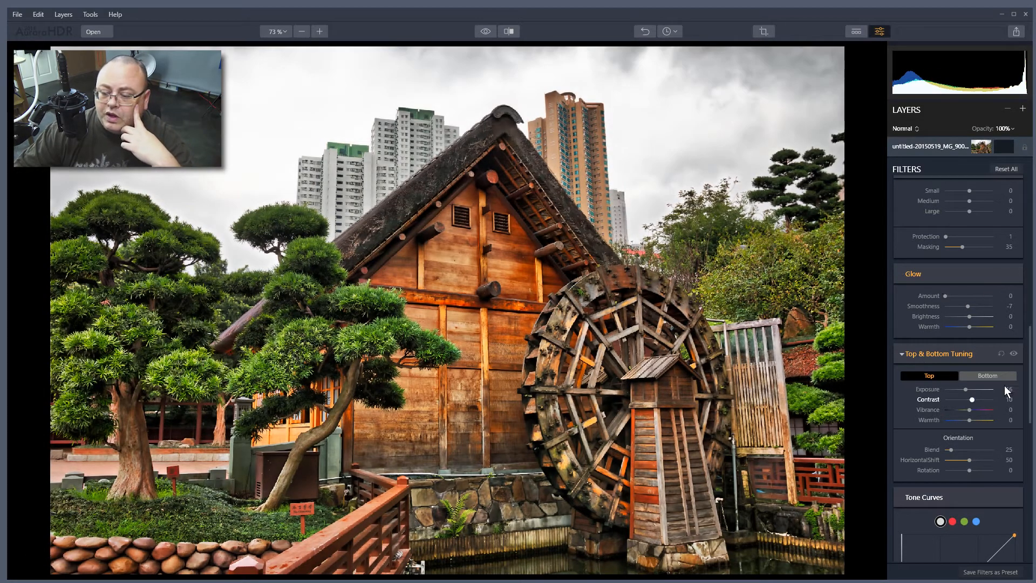
- In Top & Bottom Tuning, try the top area with Exposure at -100 and Contrast at 0
scroll(1004, 299, "down", 3)
scroll(1005, 300, "down", 1)
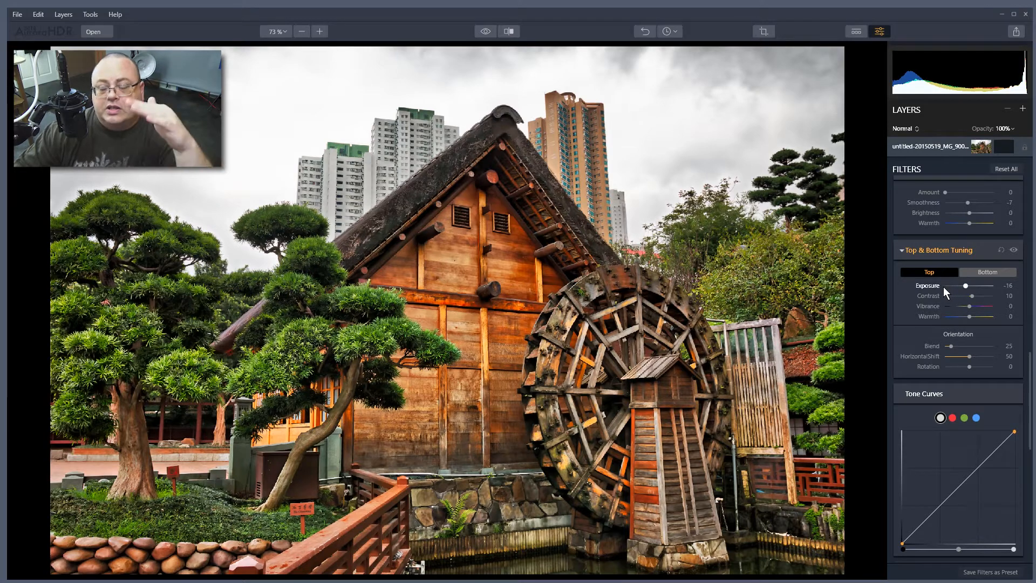
left_click_drag(966, 286, 937, 285)
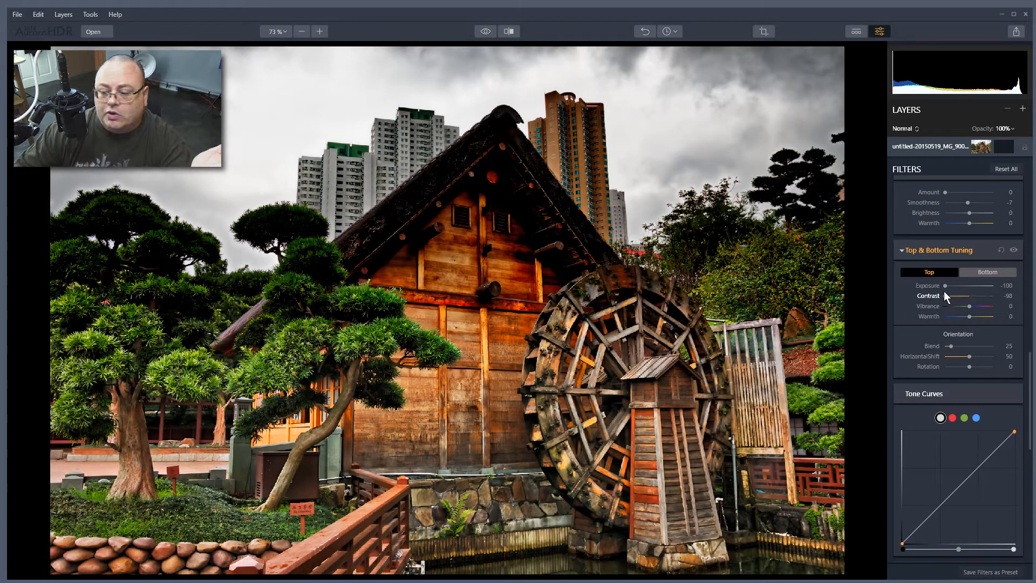
left_click_drag(944, 291, 942, 292)
- Test the Top & Bottom Tuning Blend at 200, 98 and 176, and return it to 0 for a hard transition
left_click_drag(956, 342, 1006, 351)
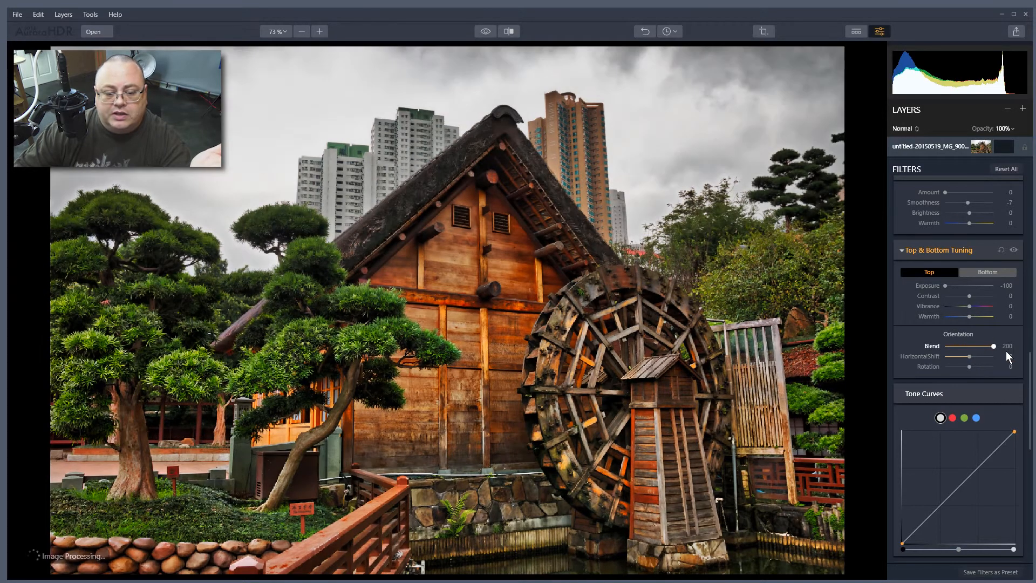
double_click(932, 346)
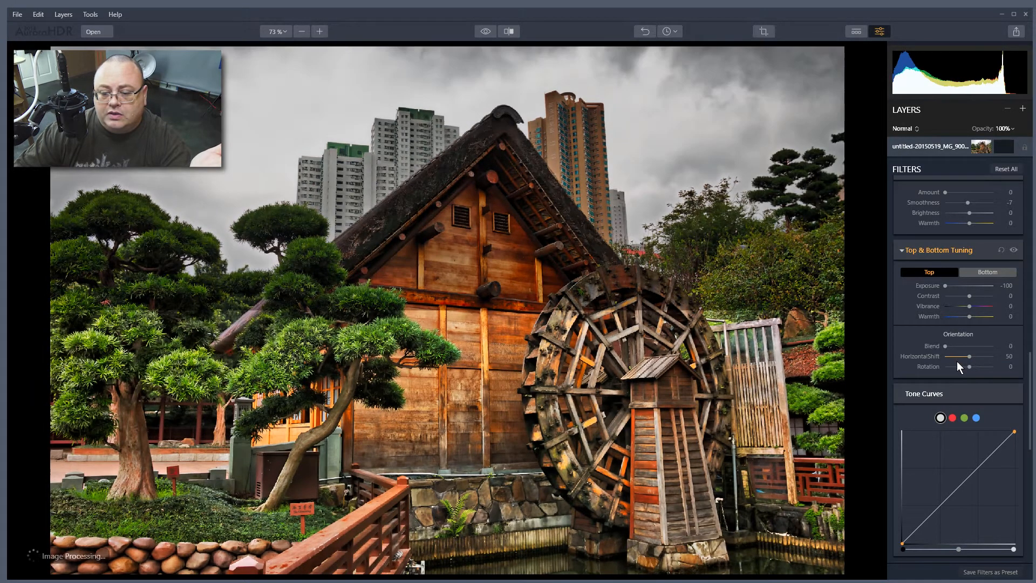
left_click_drag(945, 345, 970, 348)
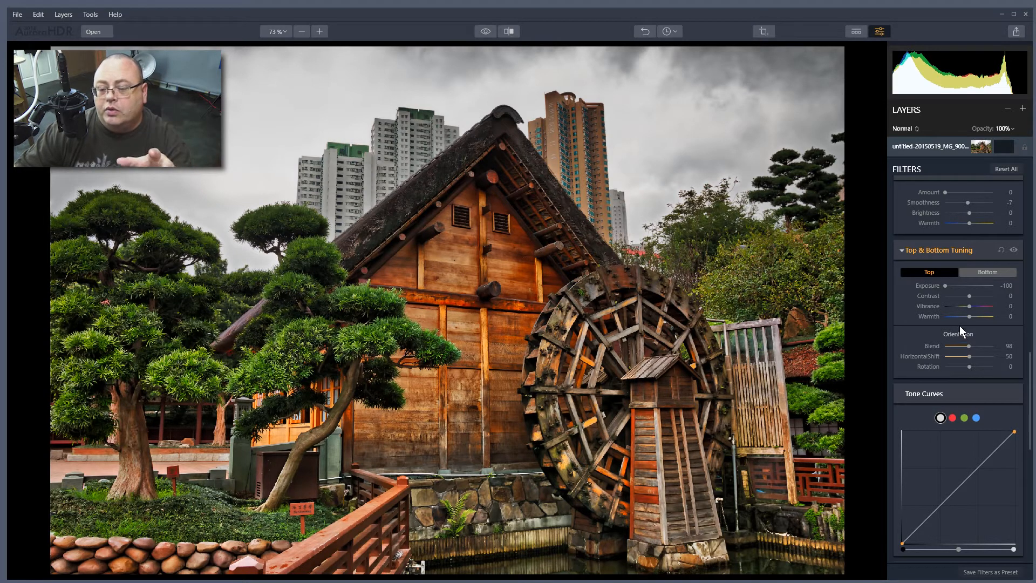
left_click(982, 273)
left_click(936, 271)
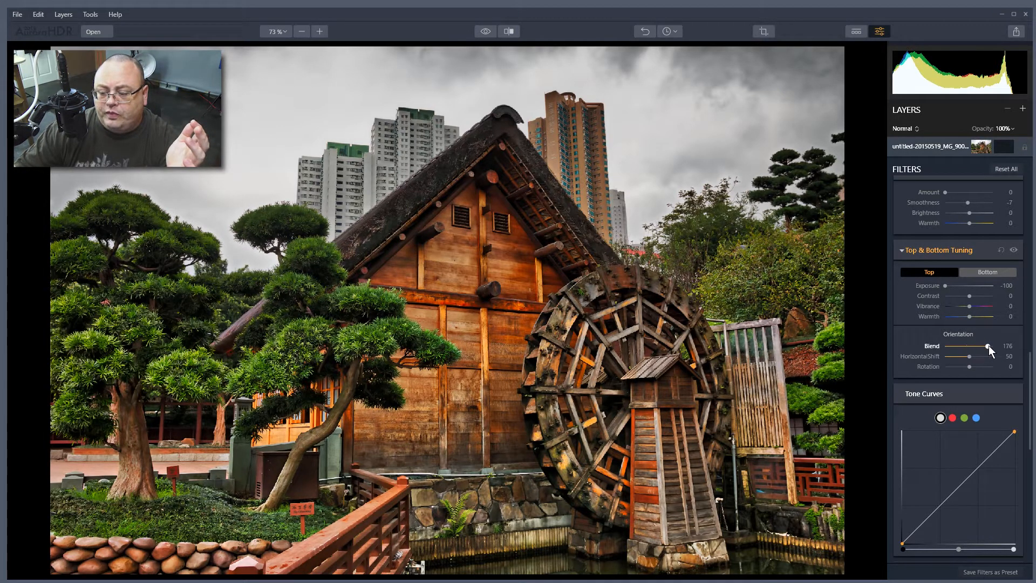
double_click(1006, 348)
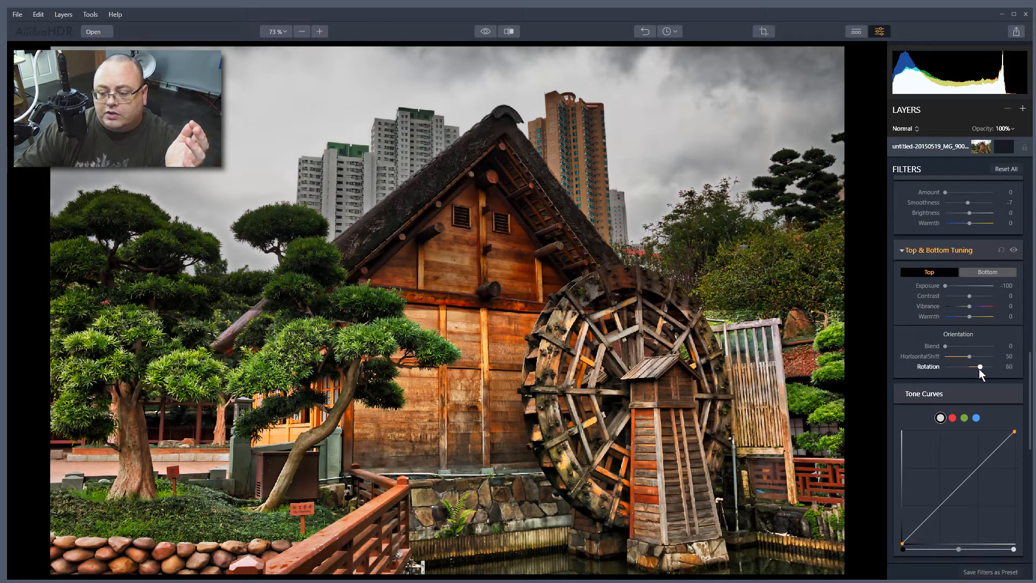
- Test the tuning orientation with a Horizontal Shift of 78 and a Rotation of -116, and reset the whole Top & Bottom Tuning filter
mouse_move(979, 368)
left_mouse_down()
mouse_move(967, 368)
mouse_move(967, 355)
left_mouse_up()
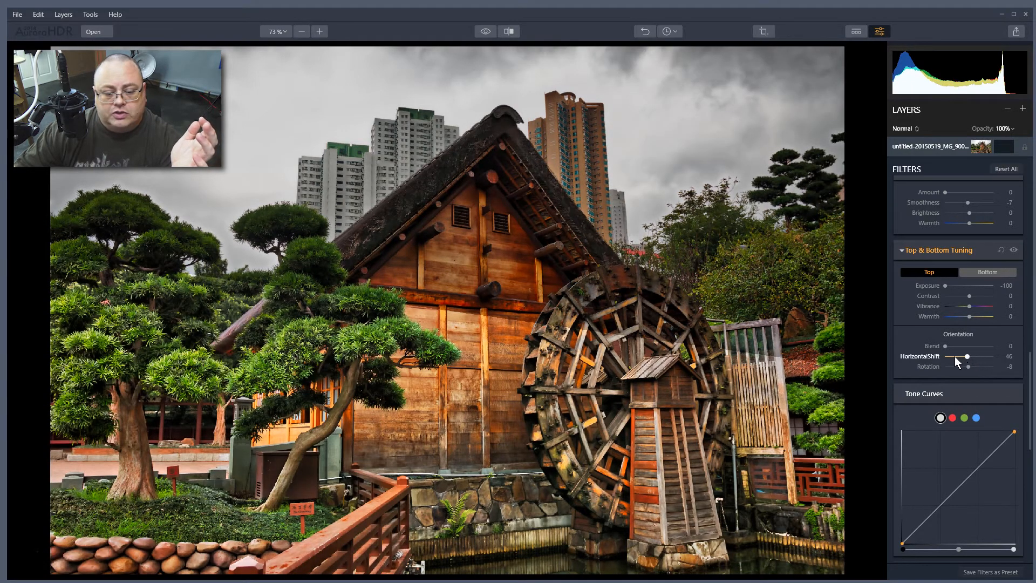
left_click_drag(967, 356, 984, 356)
left_click(964, 364)
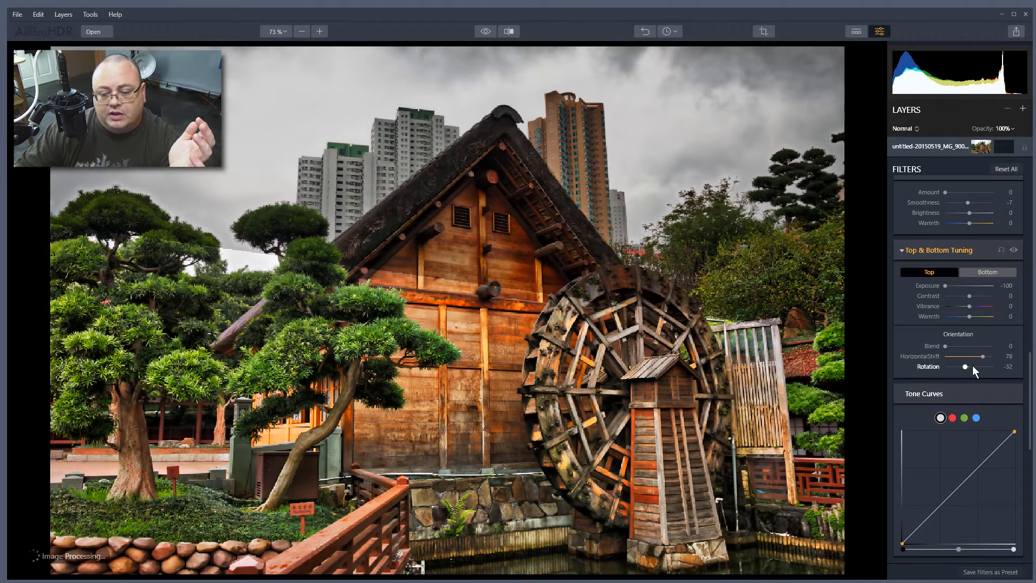
left_click_drag(965, 366, 954, 366)
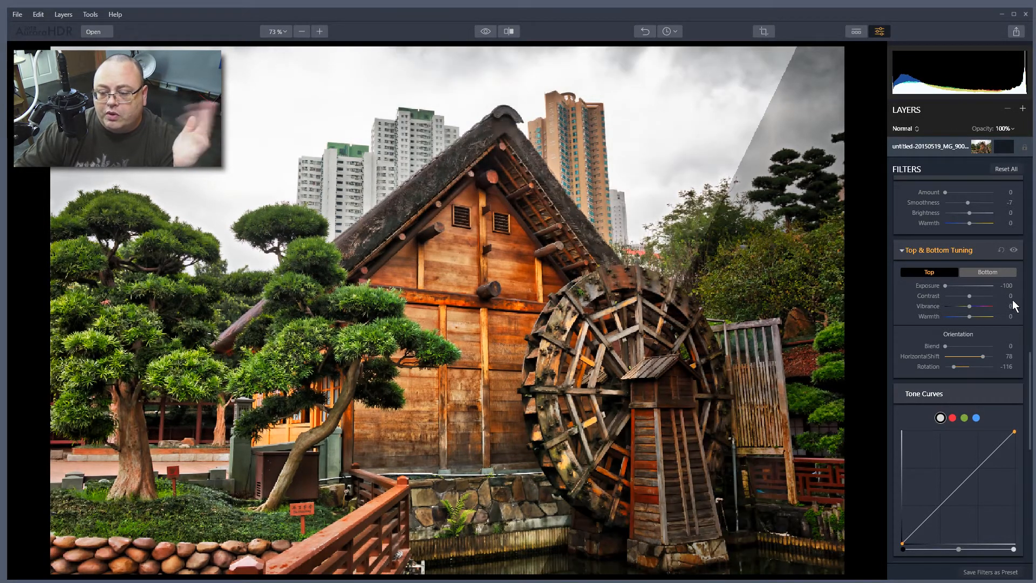
left_click(1001, 250)
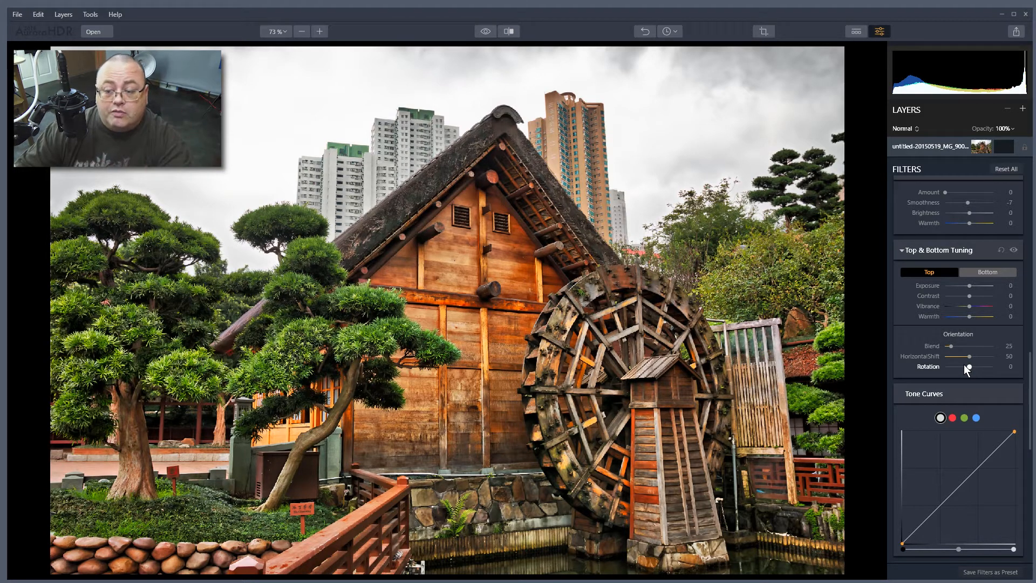
- Bend the combined tone curve into a gentle S-curve with a raised black point, and check the red and green channel curves
scroll(989, 373, "down", 3)
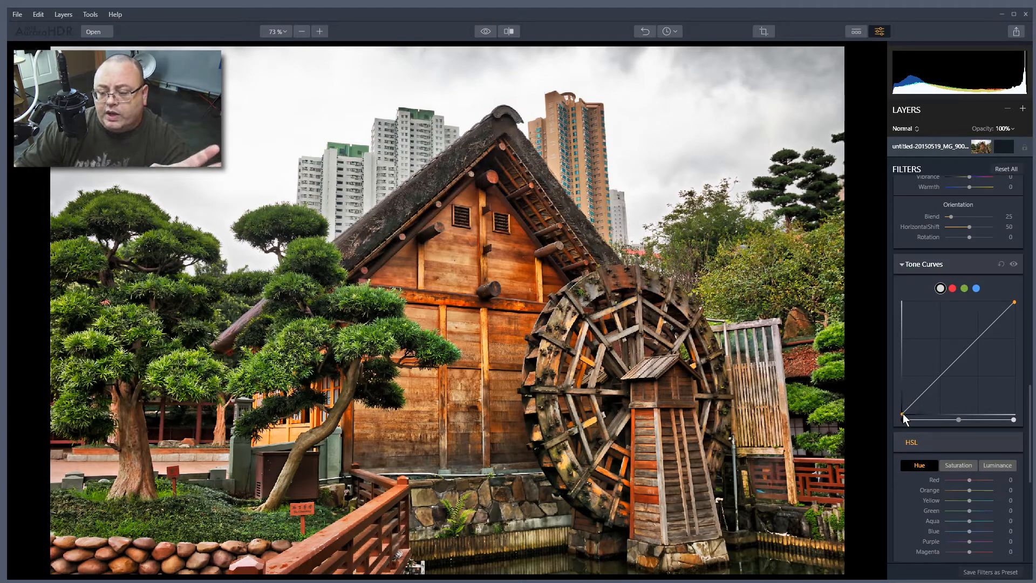
left_click_drag(902, 414, 937, 383)
left_click_drag(980, 338, 980, 335)
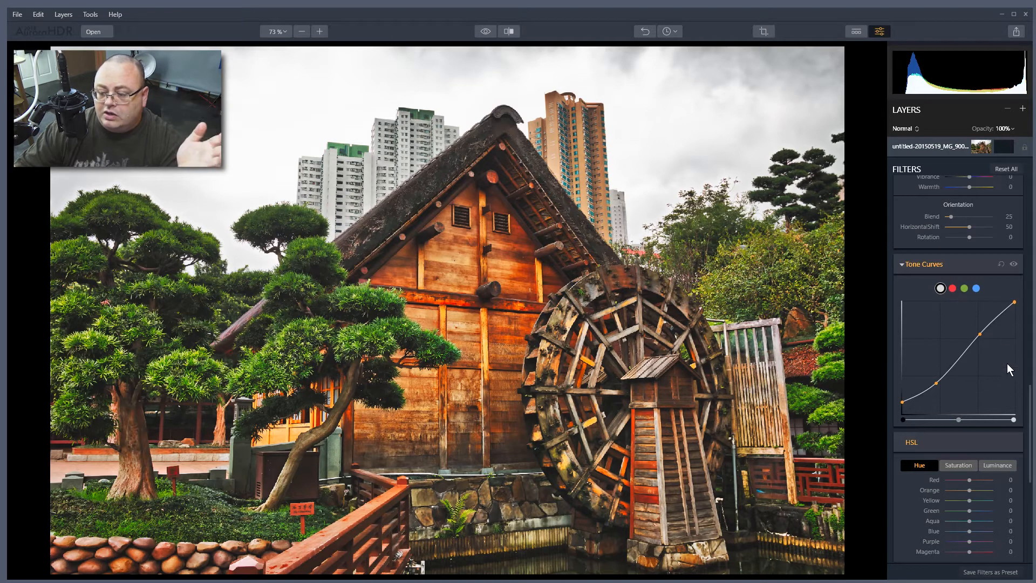
left_click(953, 289)
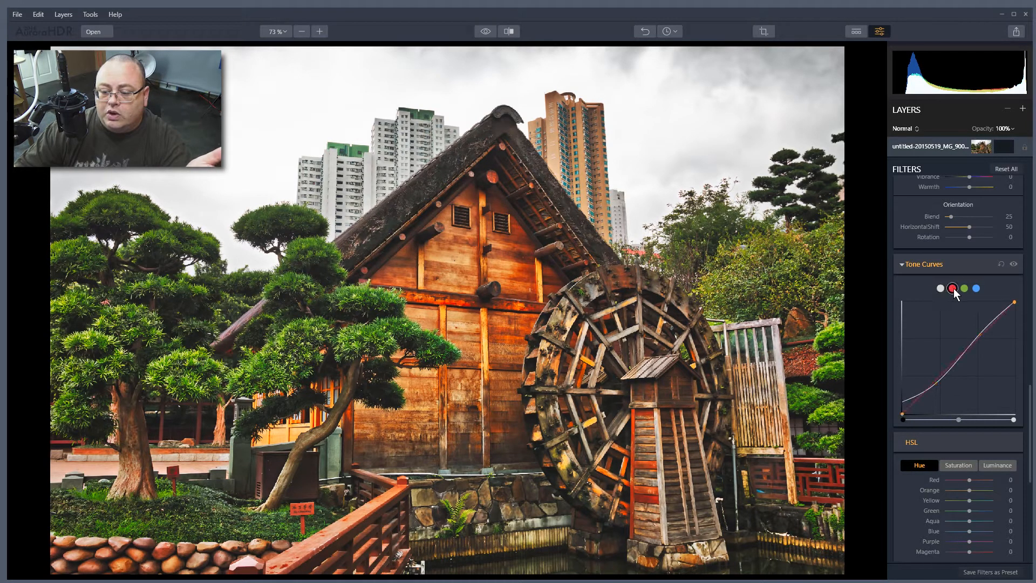
left_click(964, 288)
left_click(940, 288)
scroll(946, 387, "down", 1)
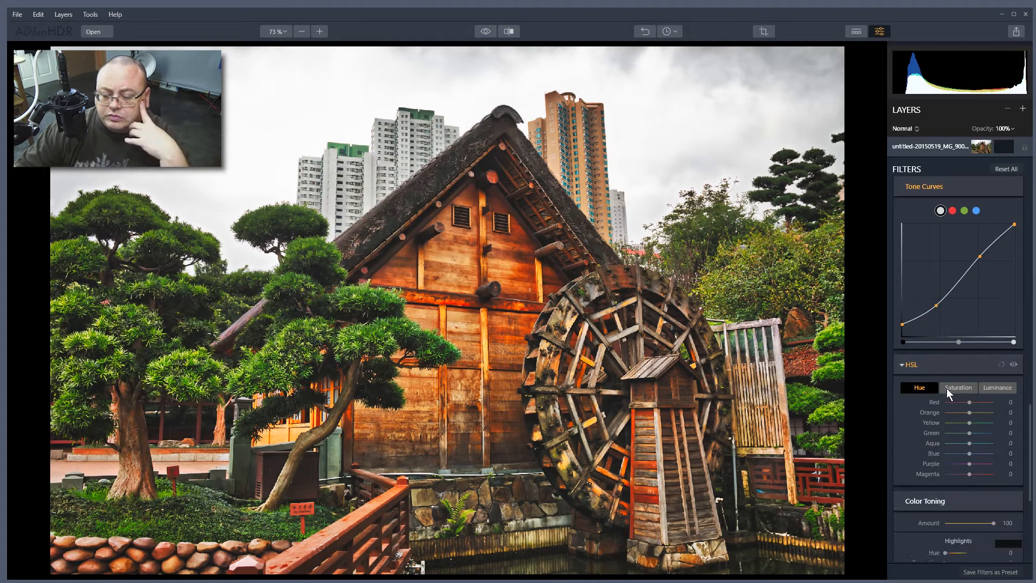
- In HSL, try the Red saturation at 56, reset it to 0, and return to the Hue settings
scroll(947, 388, "down", 2)
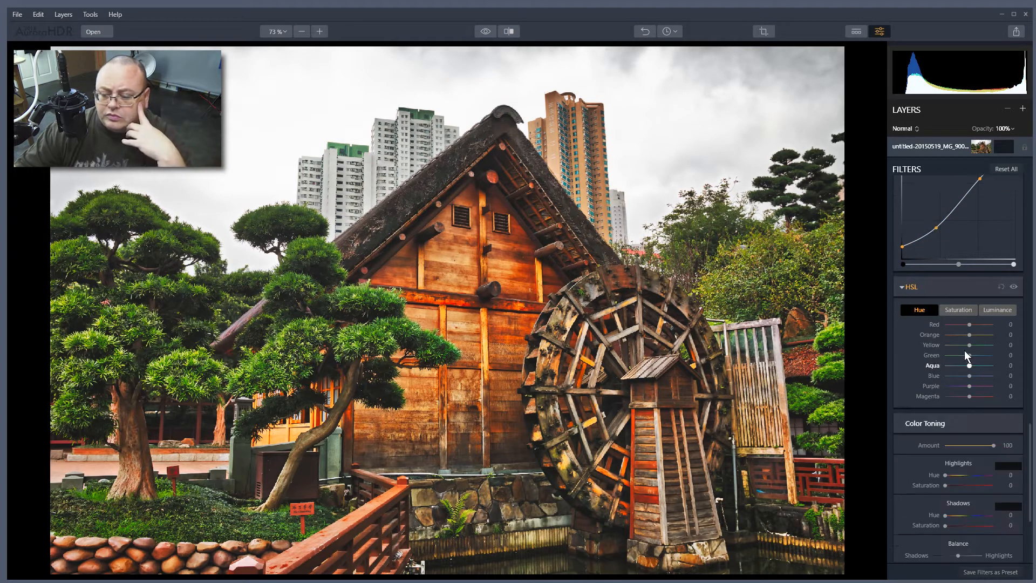
left_click(947, 310)
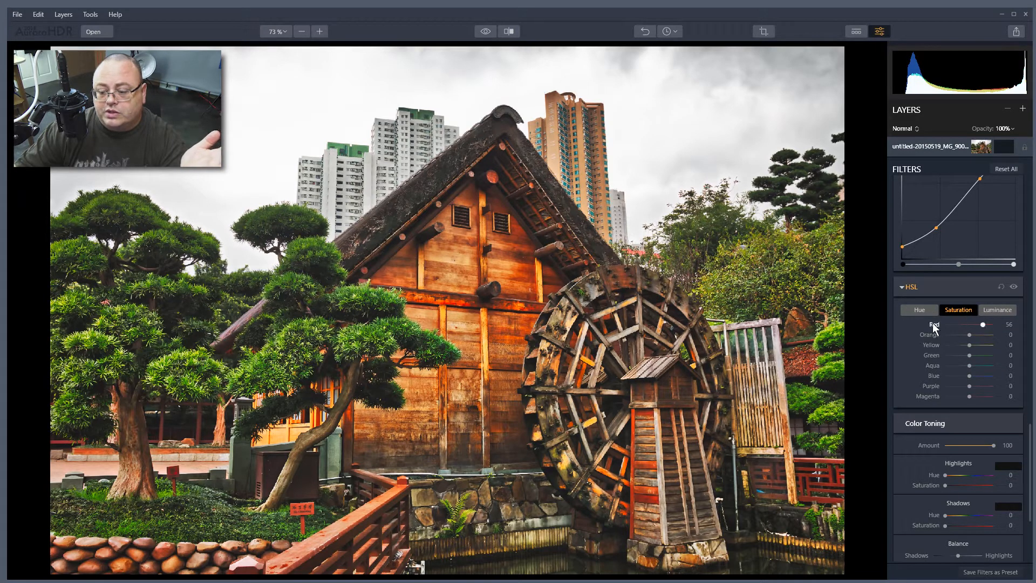
double_click(932, 323)
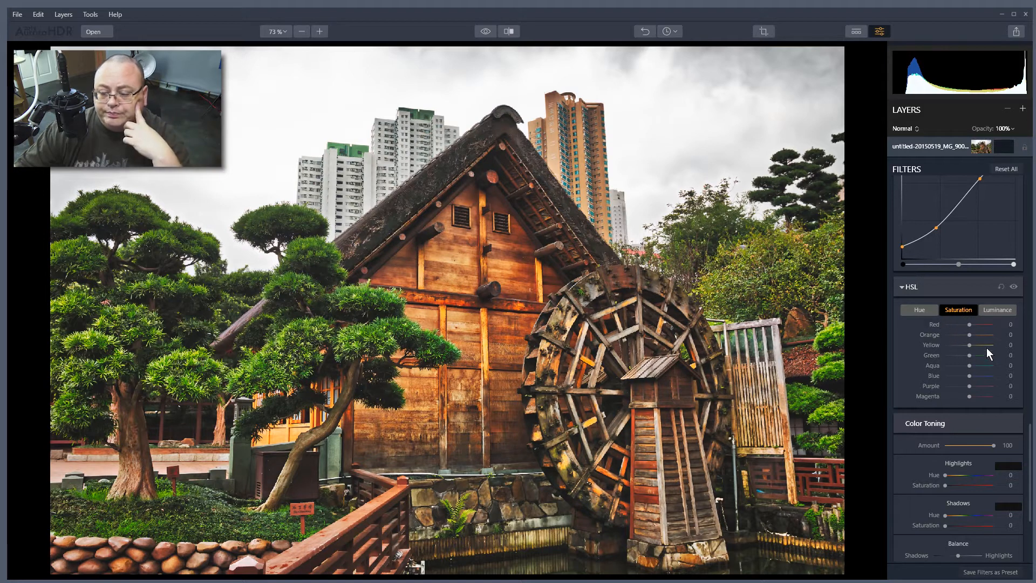
left_click(919, 309)
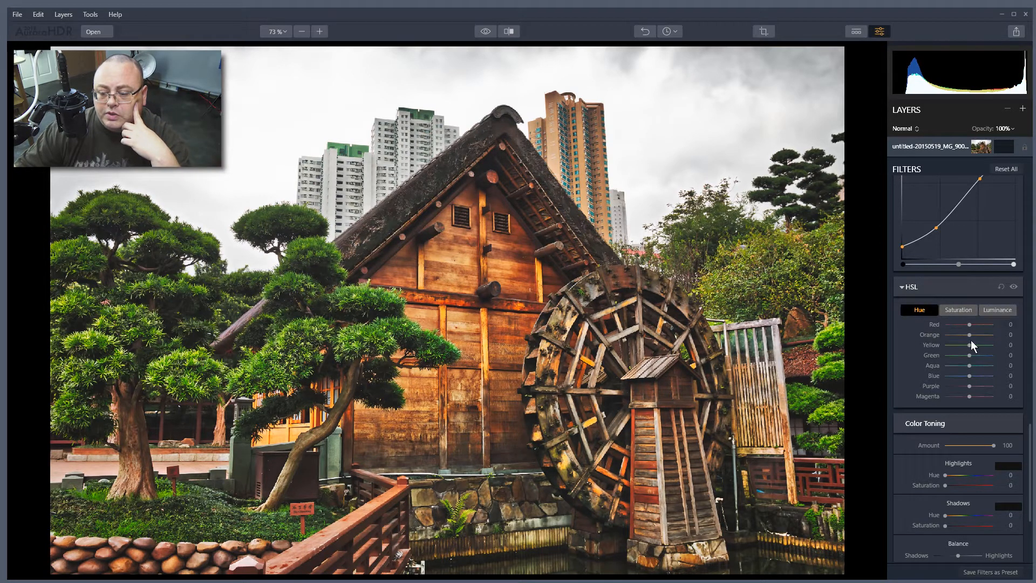
- In Color Toning, test a Highlights Hue of 228 with Saturation at 77, and reset both values to 0
scroll(971, 394, "down", 3)
scroll(970, 398, "down", 3)
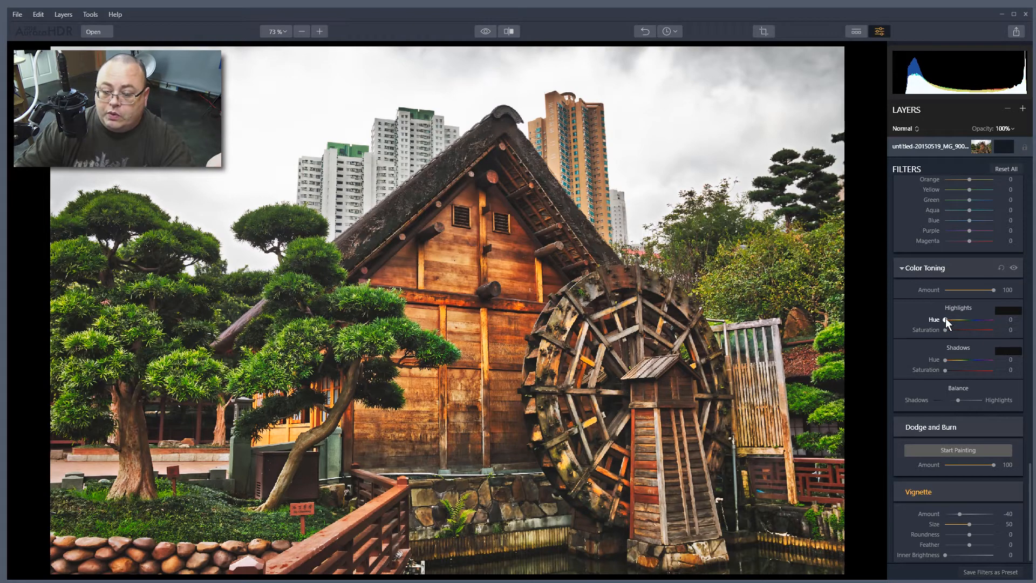
left_click_drag(954, 320, 972, 320)
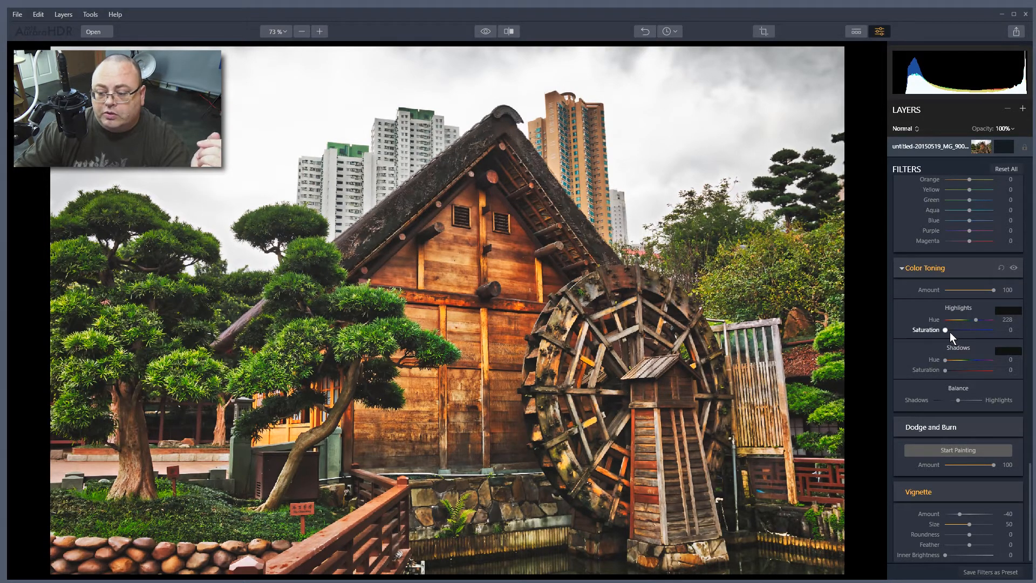
left_click_drag(946, 329, 975, 333)
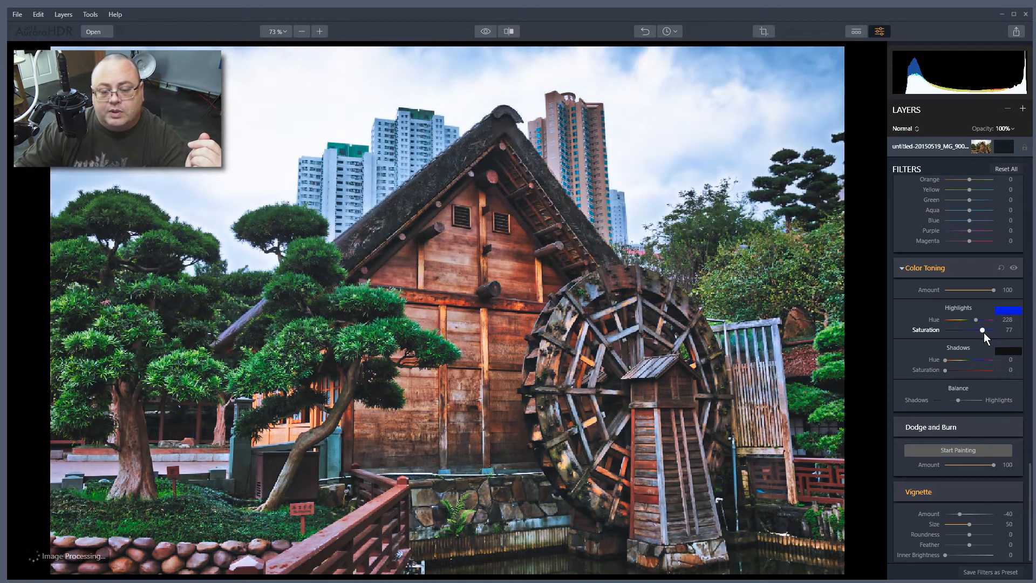
double_click(982, 329)
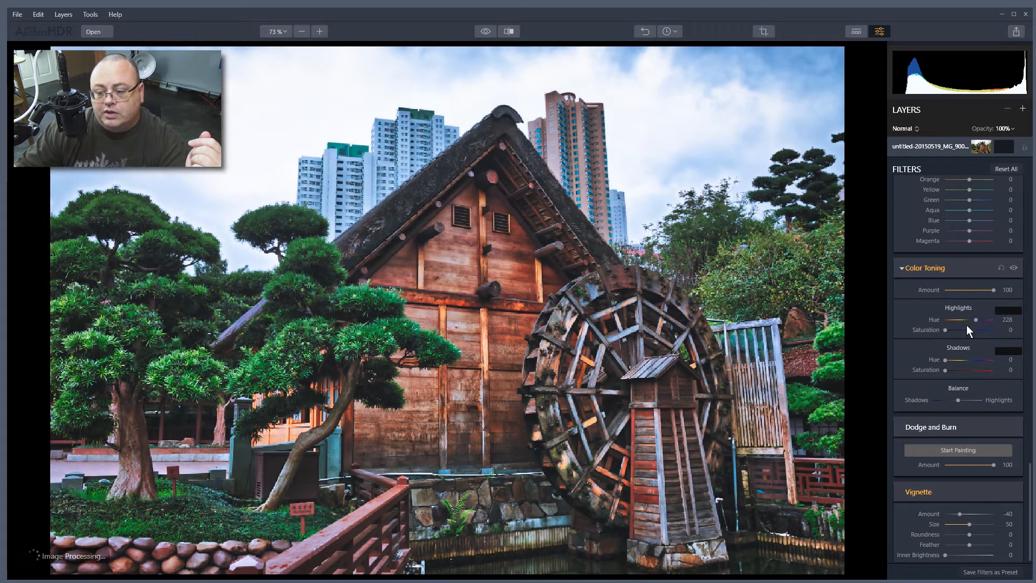
double_click(970, 318)
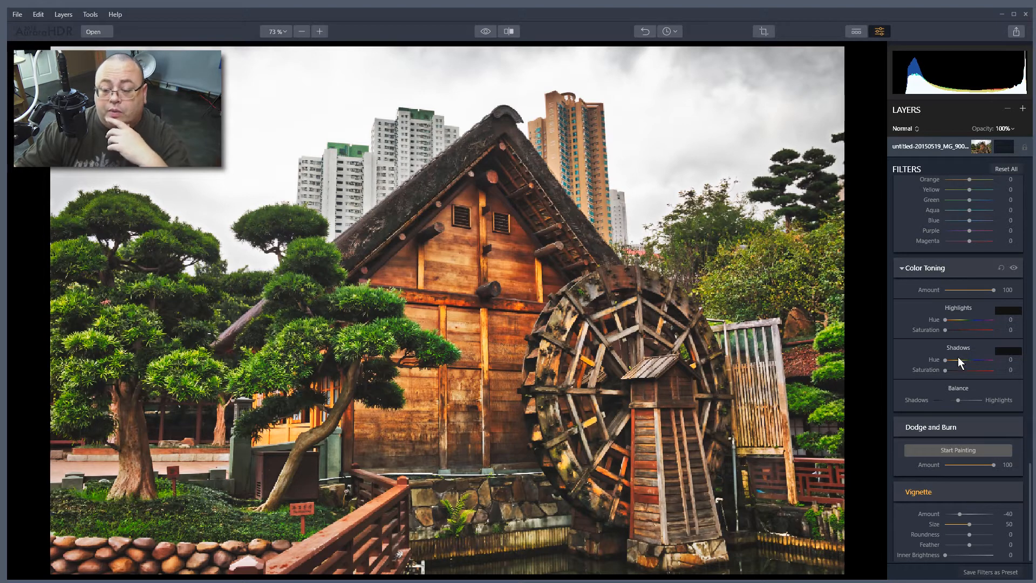
- Start Dodge and Burn painting with a Lighten brush of size 229 at 100% strength and brighten the waterwheel, hut and stone wall
scroll(964, 352, "down", 1)
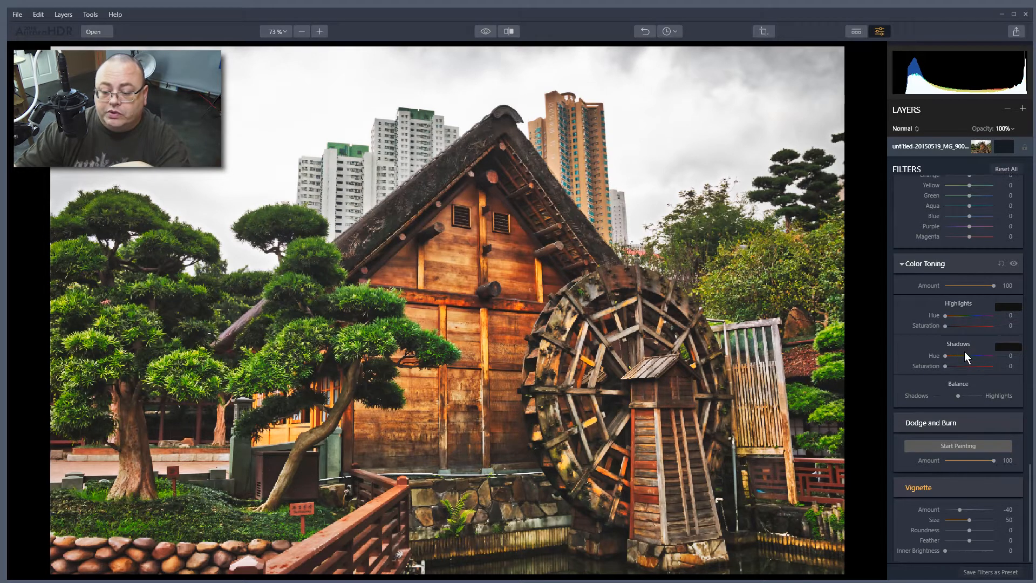
left_click(957, 445)
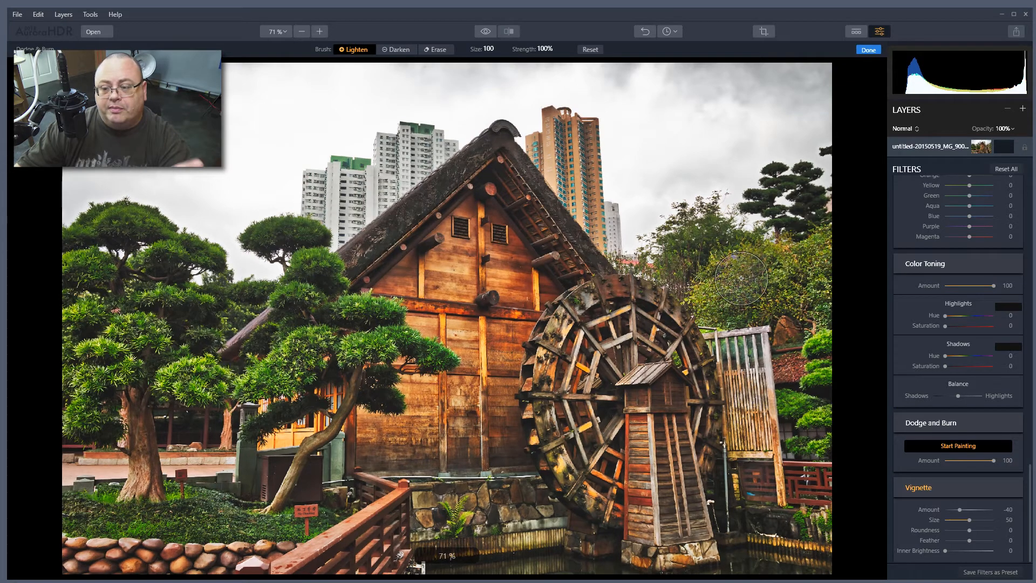
left_click(394, 49)
left_click(445, 50)
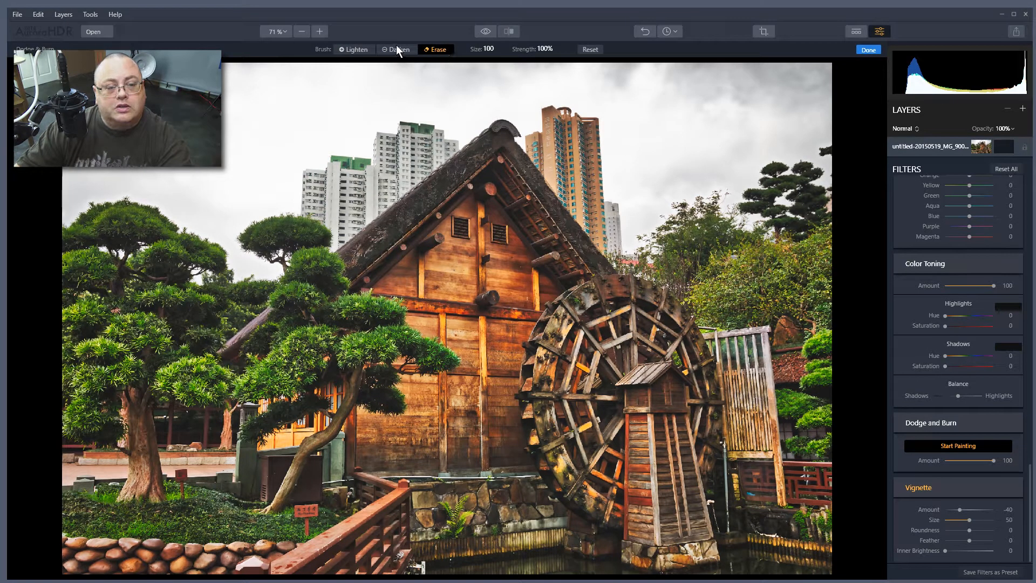
left_click(348, 50)
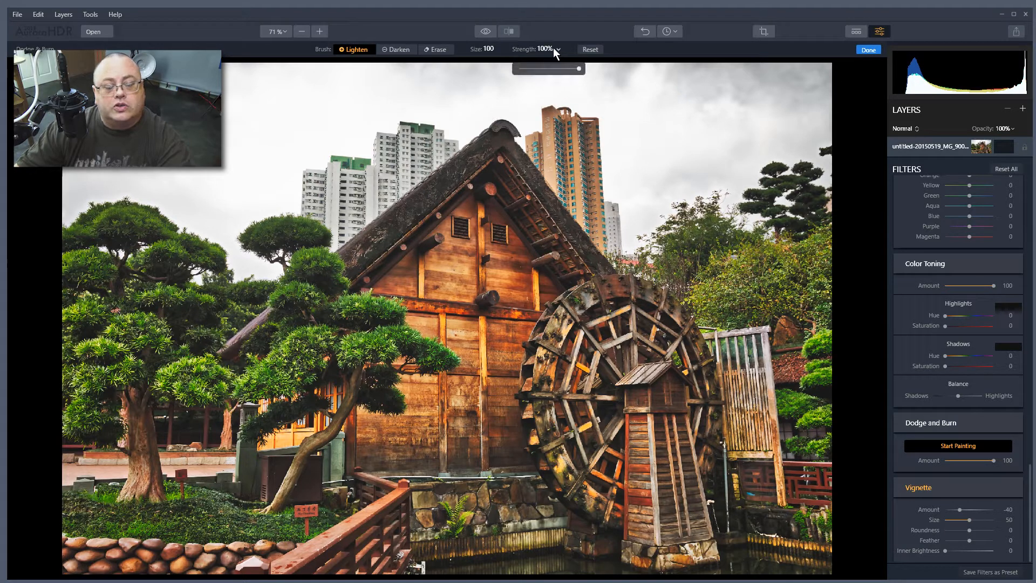
left_click(499, 48)
mouse_move(477, 67)
left_mouse_down()
mouse_move(514, 71)
mouse_move(474, 69)
mouse_move(498, 70)
left_mouse_up()
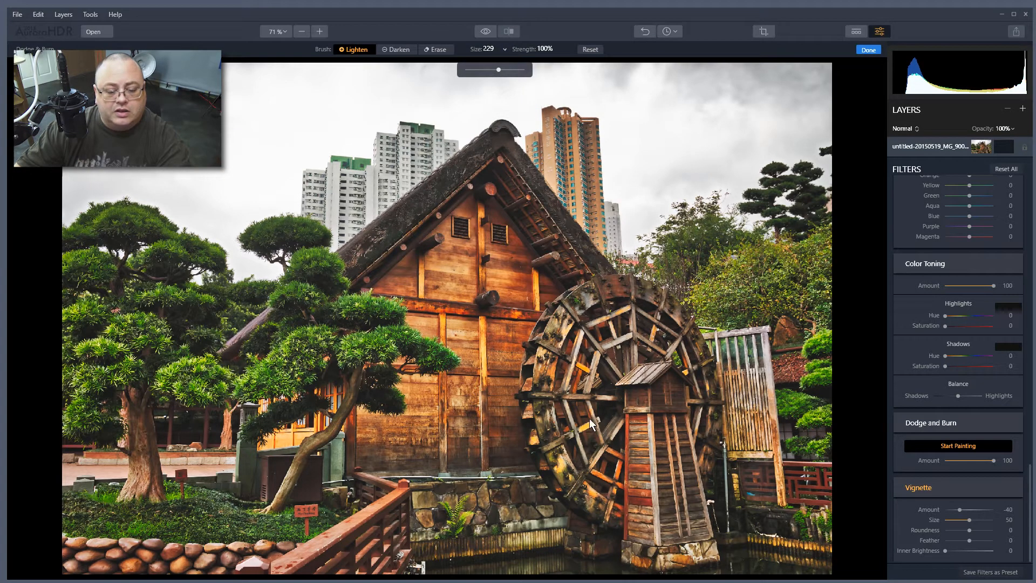
left_click_drag(638, 451, 643, 461)
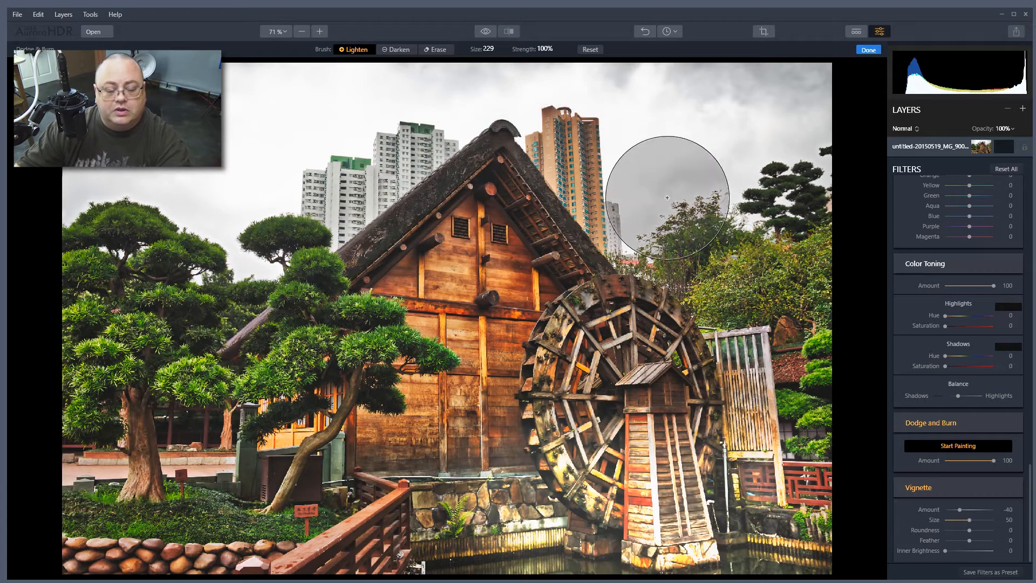
left_click_drag(495, 518, 614, 490)
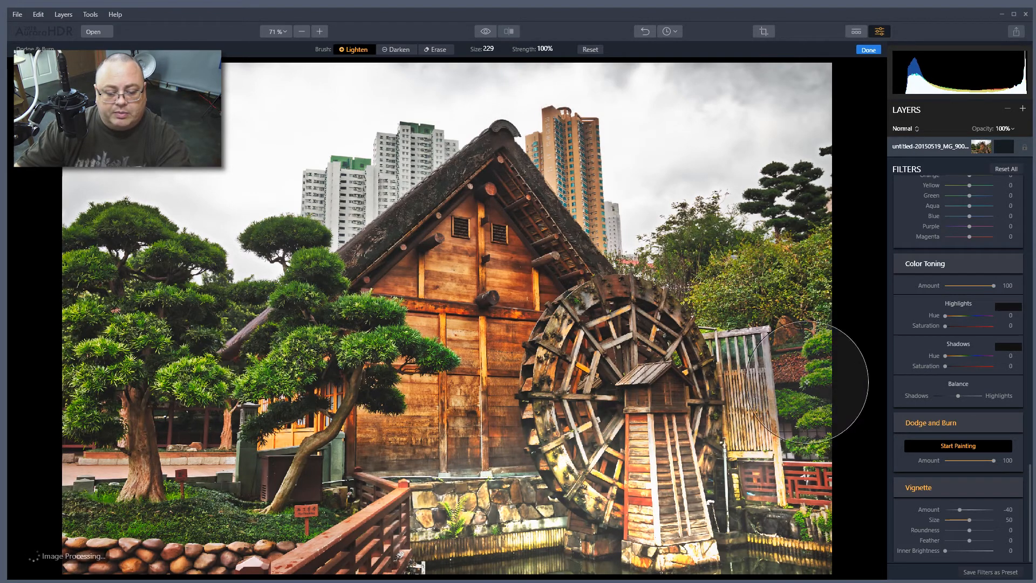
- Darken the sky, high-rises and roof peak with the Darken brush, then reset all Dodge and Burn strokes and finish painting
left_click(399, 49)
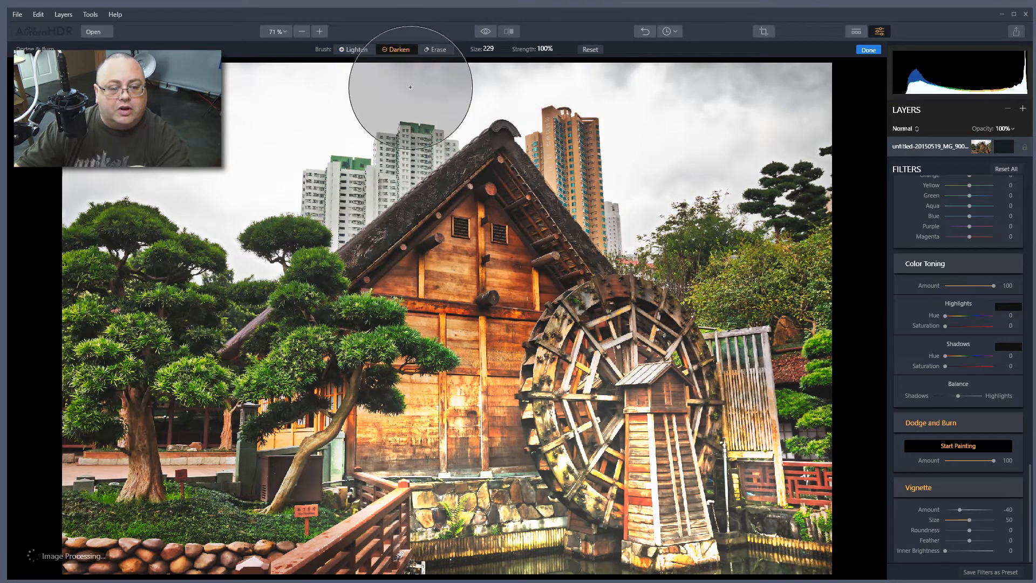
mouse_move(378, 113)
left_mouse_down()
mouse_move(738, 145)
mouse_move(695, 123)
mouse_move(687, 161)
mouse_move(764, 112)
mouse_move(656, 146)
mouse_move(325, 133)
mouse_move(288, 165)
mouse_move(207, 139)
mouse_move(290, 133)
mouse_move(531, 173)
left_mouse_up()
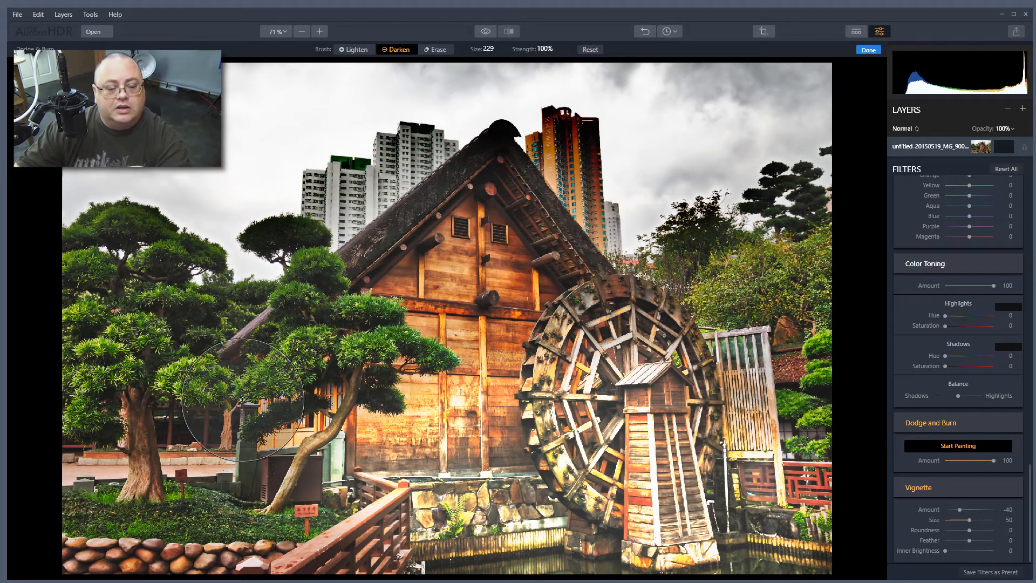
left_click(435, 50)
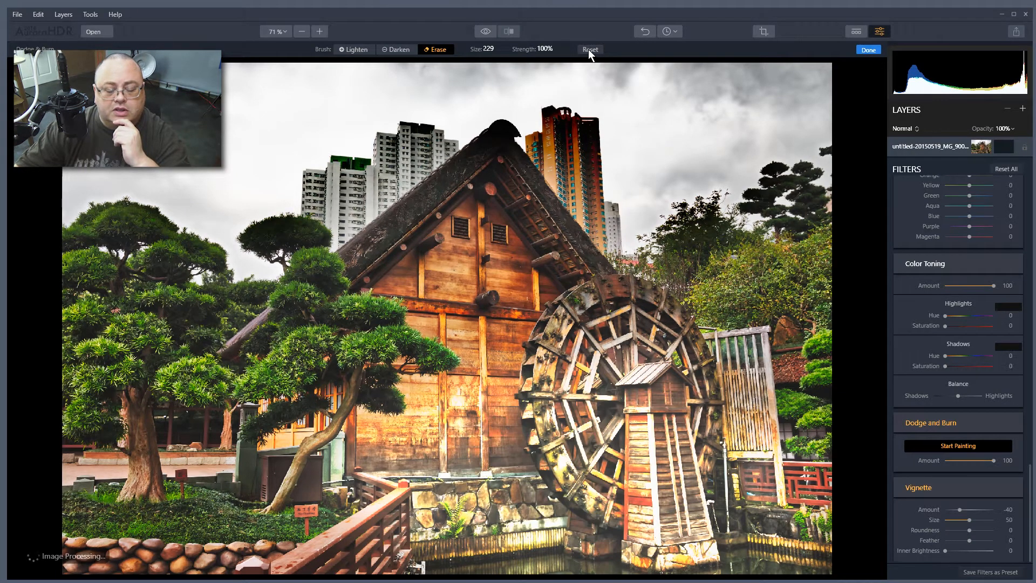
left_click(589, 49)
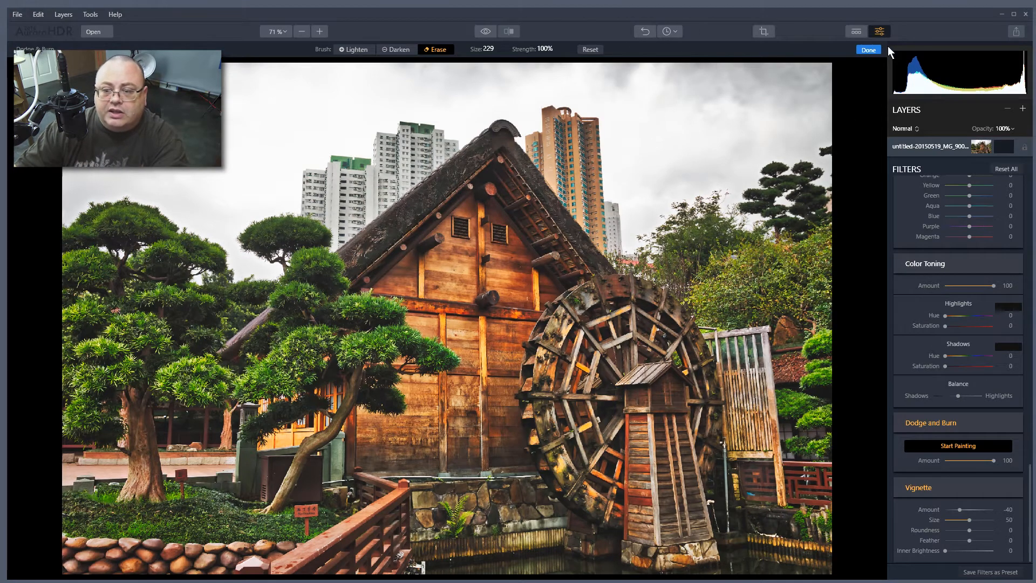
left_click(868, 49)
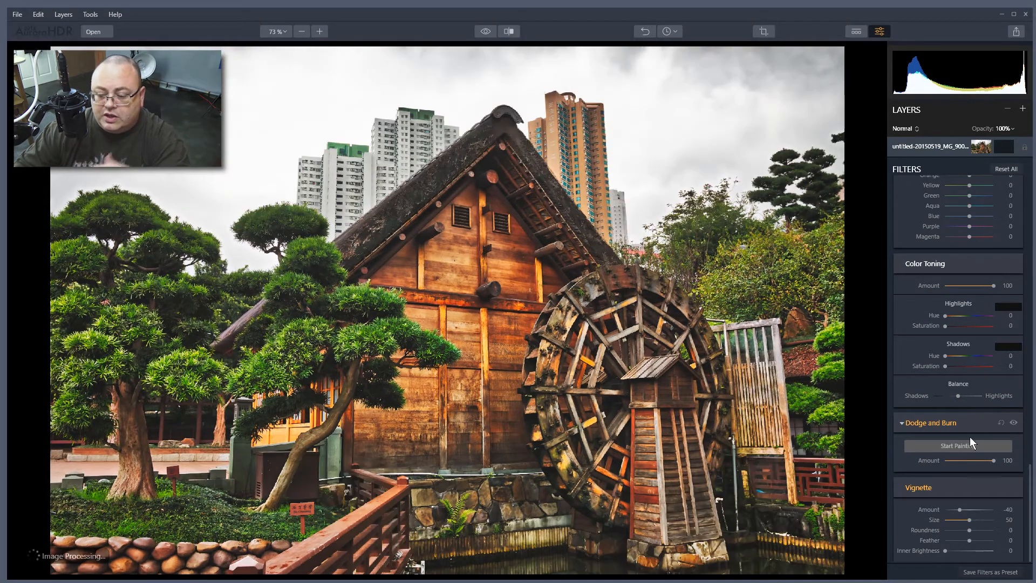
- Set the Vignette Amount to -42
left_click_drag(960, 510, 957, 508)
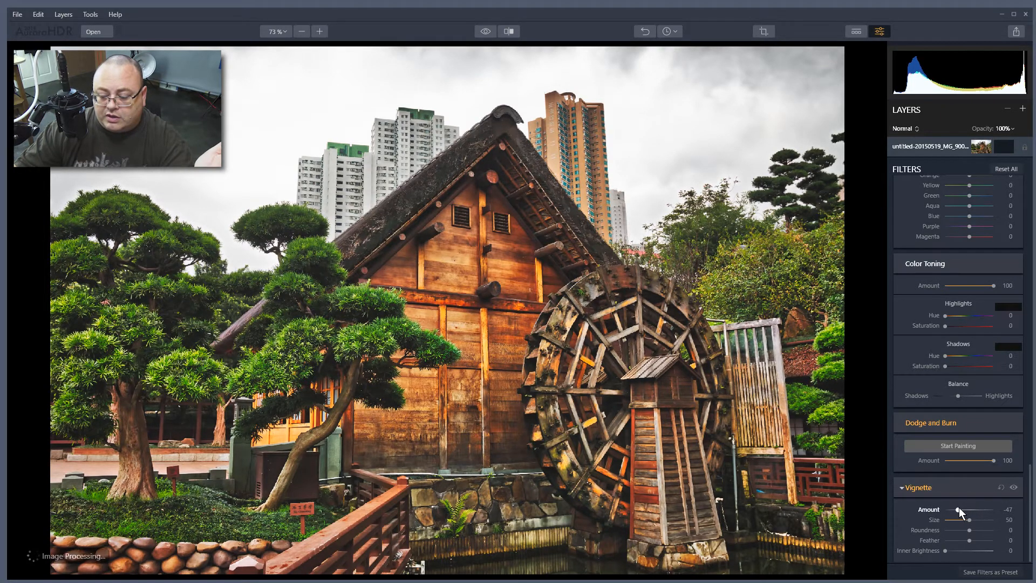
left_click_drag(960, 508, 960, 509)
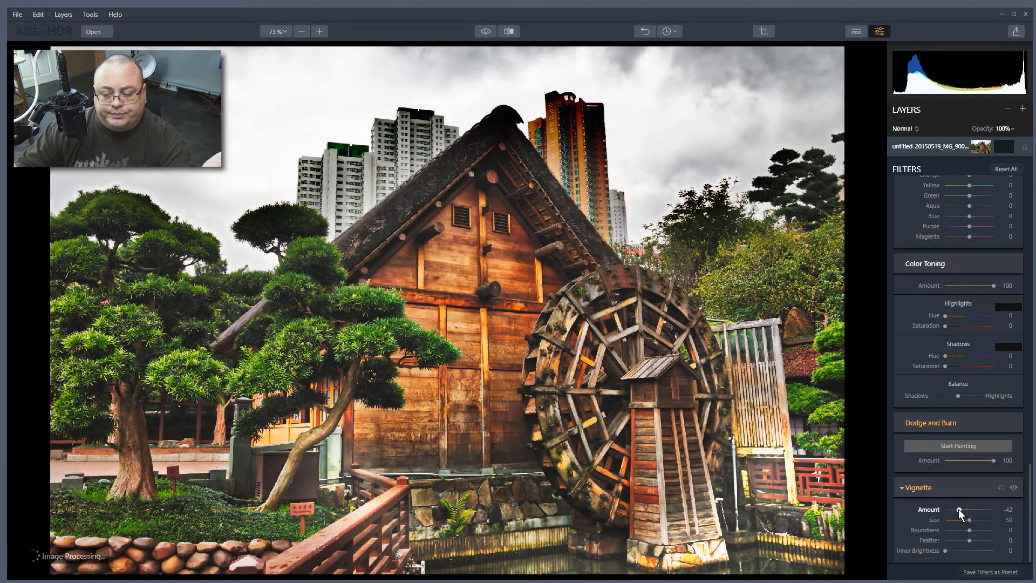
- Add a new adjustment layer above the merged photo, review the blend modes and keep it on Normal
scroll(982, 491, "up", 15)
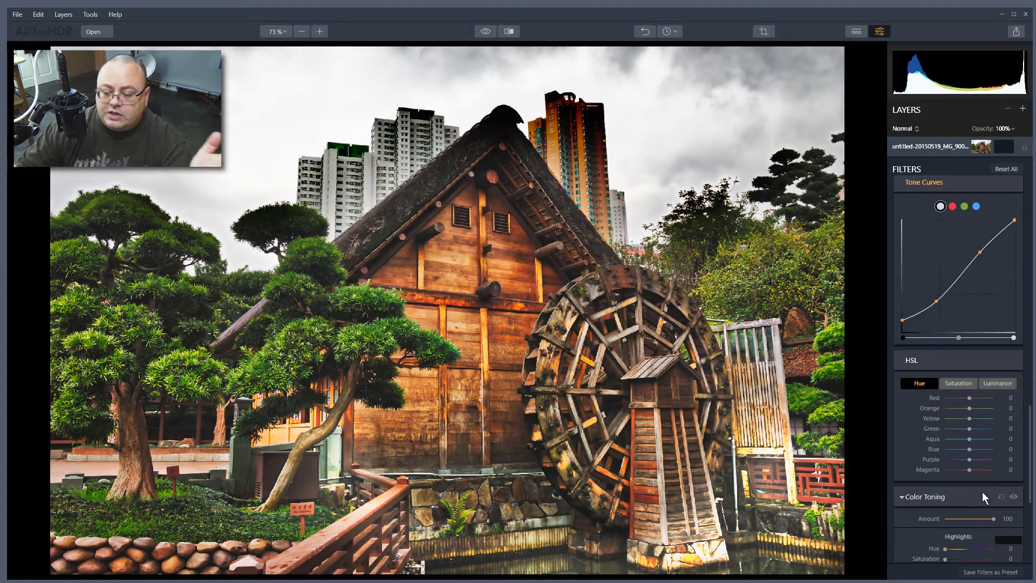
scroll(976, 485, "up", 5)
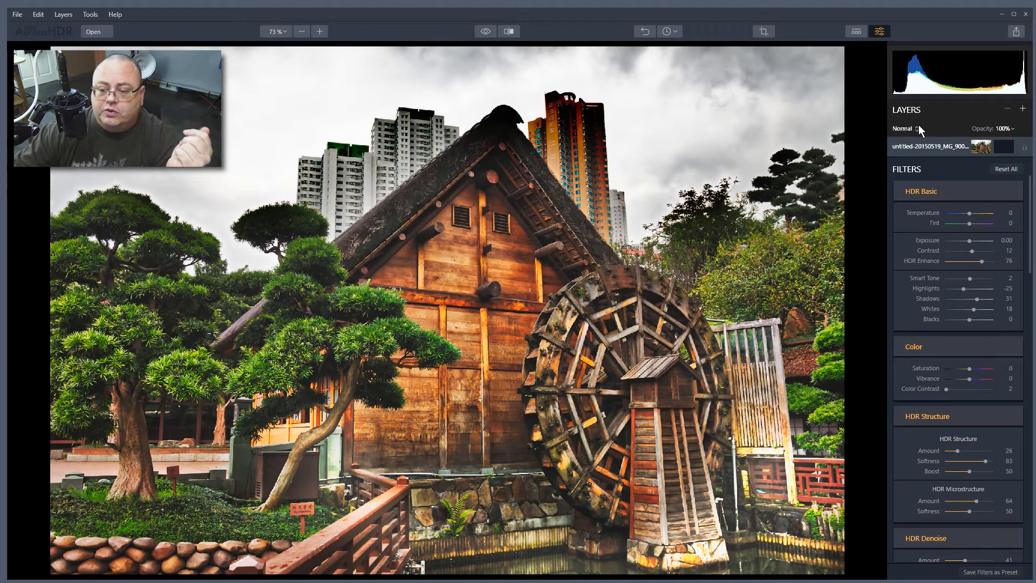
left_click(1023, 109)
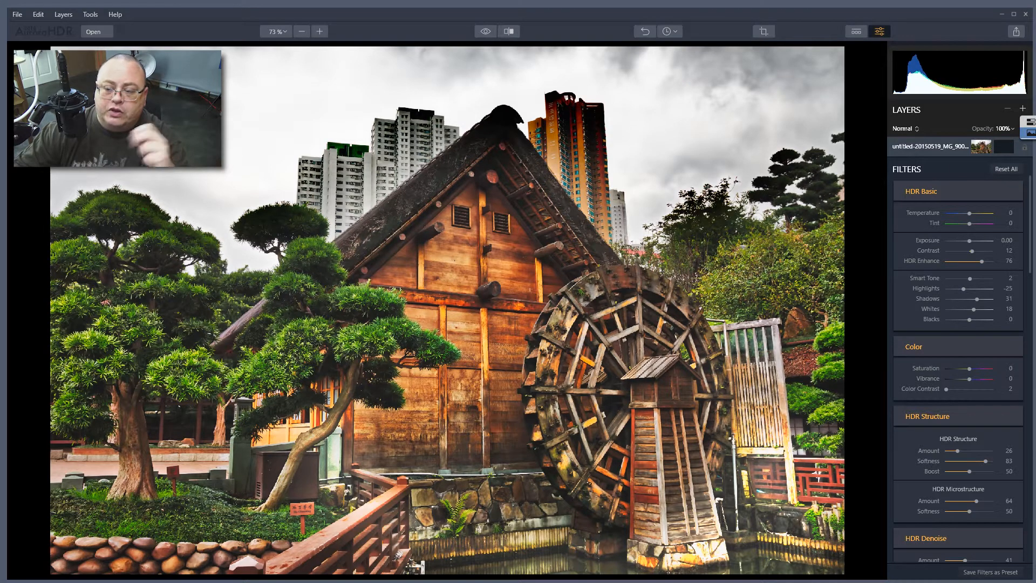
left_click(1031, 122)
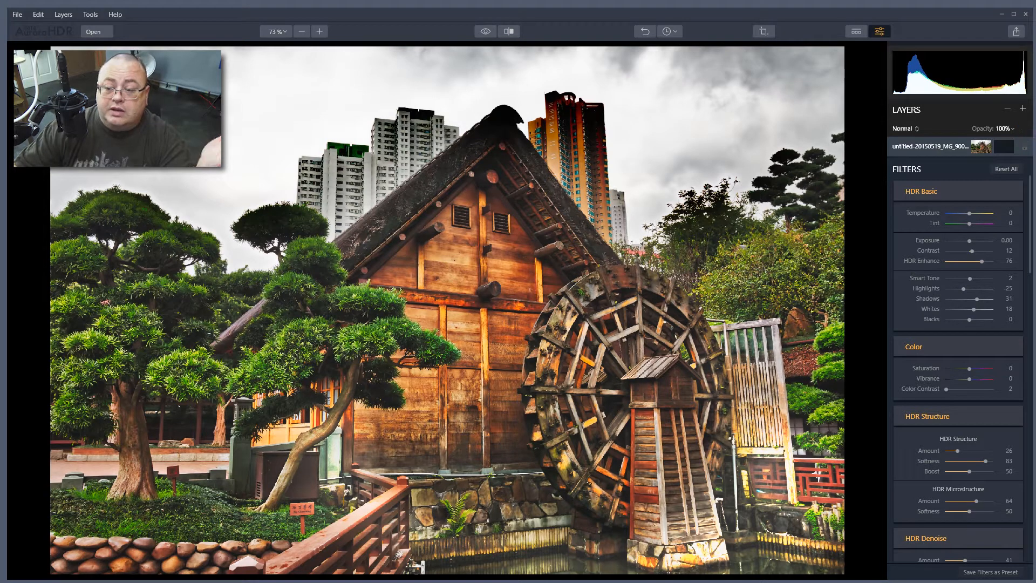
left_click(917, 127)
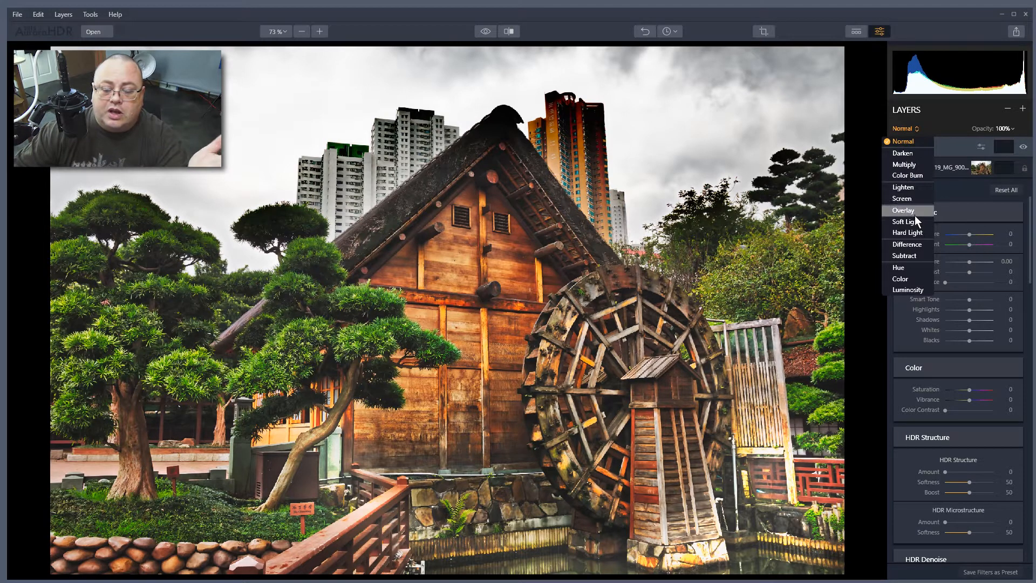
left_click(915, 138)
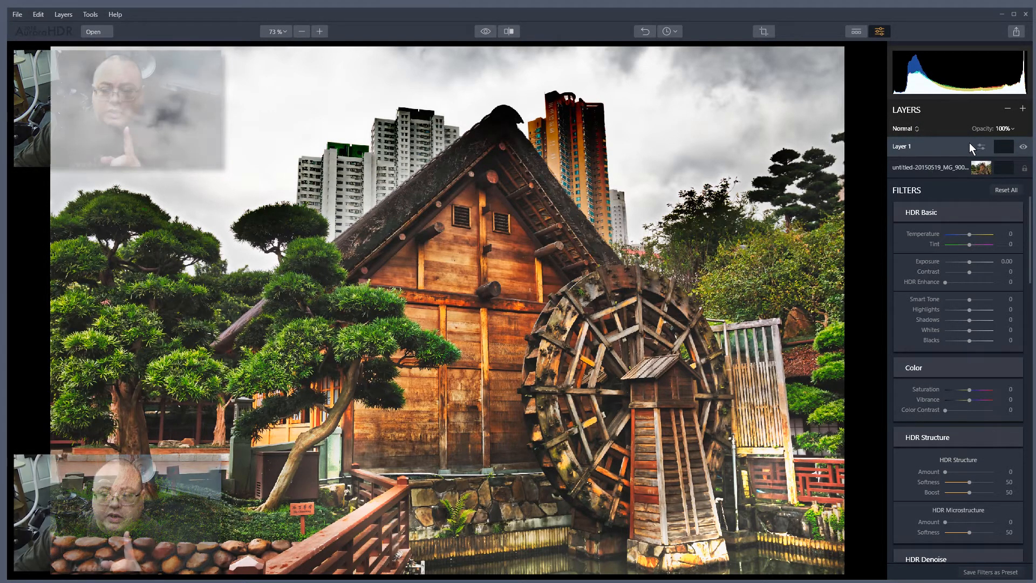
- Mask the new layer with a vertical Gradient drawn from the middle of the mill up to the top edge of the sky
left_click(1005, 145)
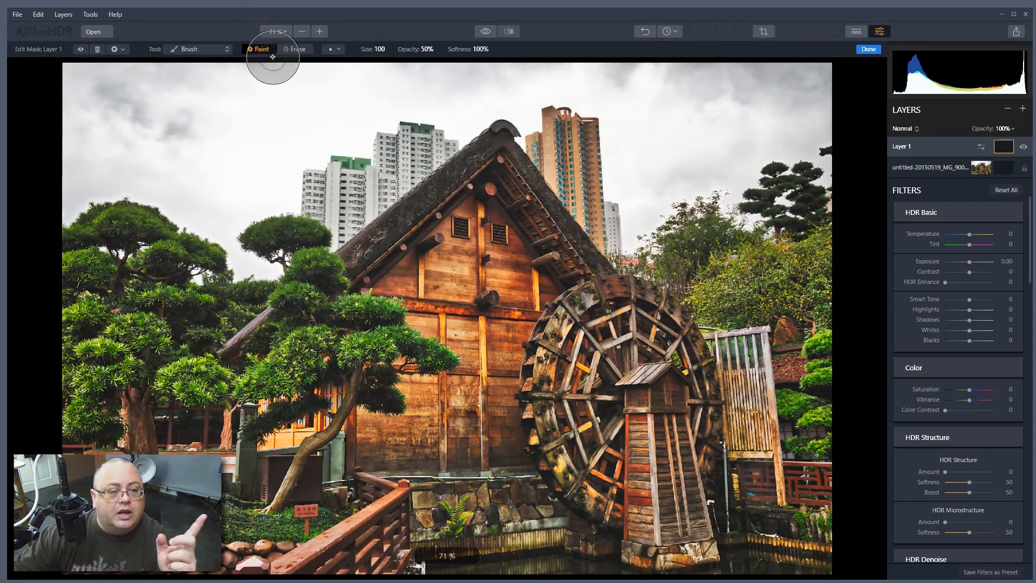
left_click(219, 47)
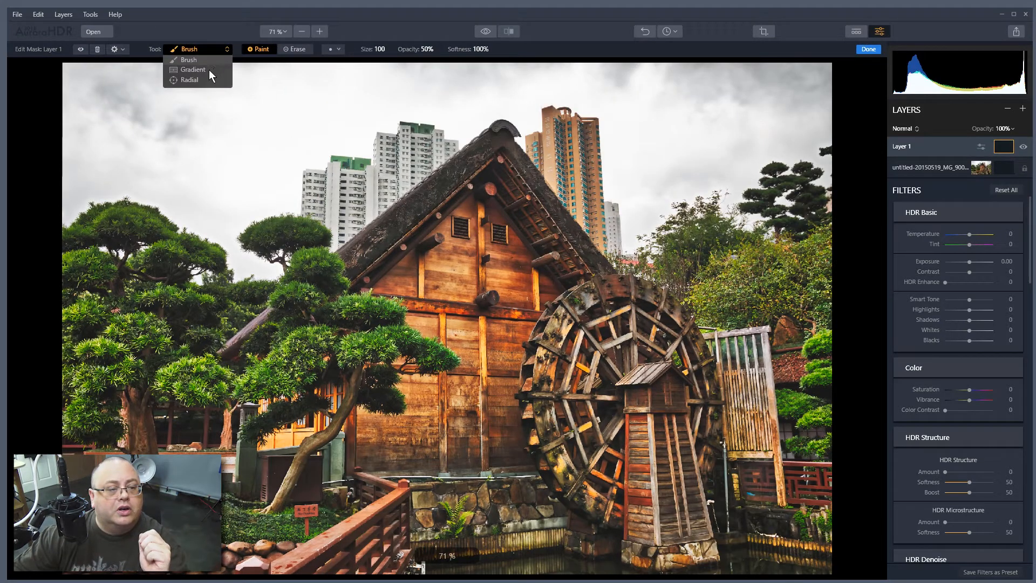
left_click(195, 70)
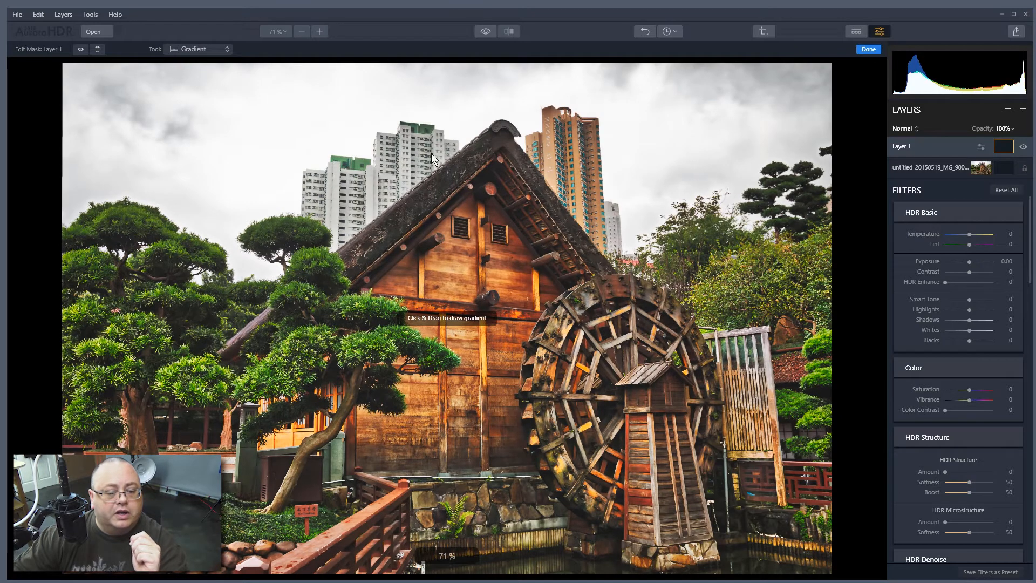
left_click_drag(440, 309, 440, 55)
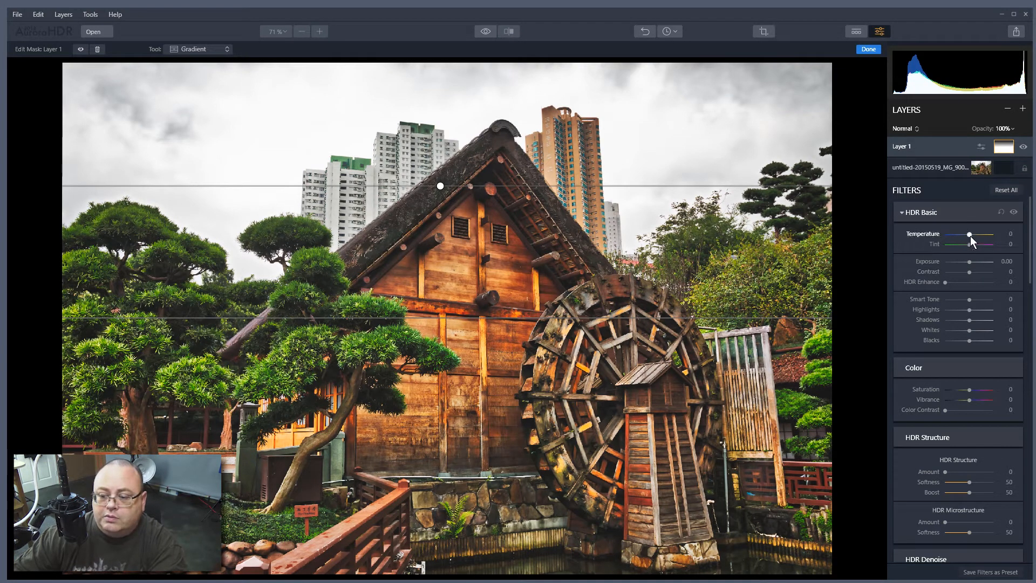
- Lower the masked layer's Exposure to -4.22 and tilt the gradient slightly across the sky
left_click_drag(969, 261, 949, 262)
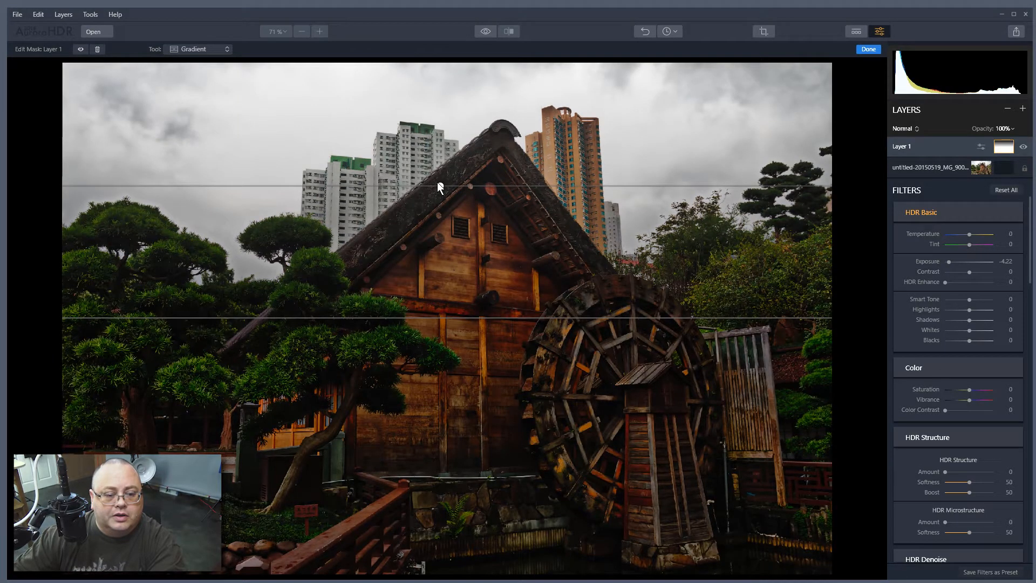
left_click_drag(438, 186, 452, 205)
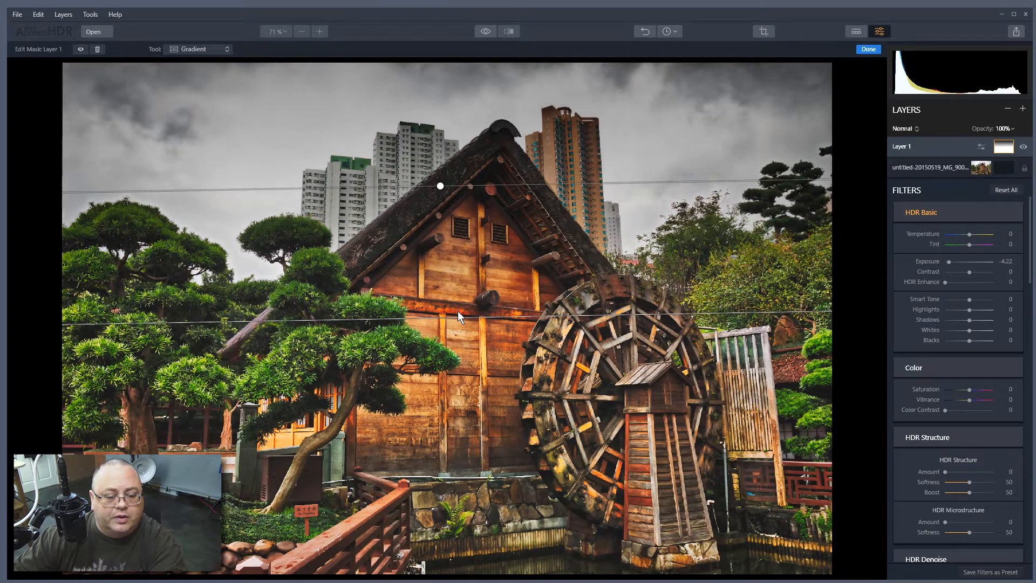
- Extend the gradient's lower edge down to the base of the mill, level its tilt, and finish editing the mask
left_click_drag(458, 318, 470, 434)
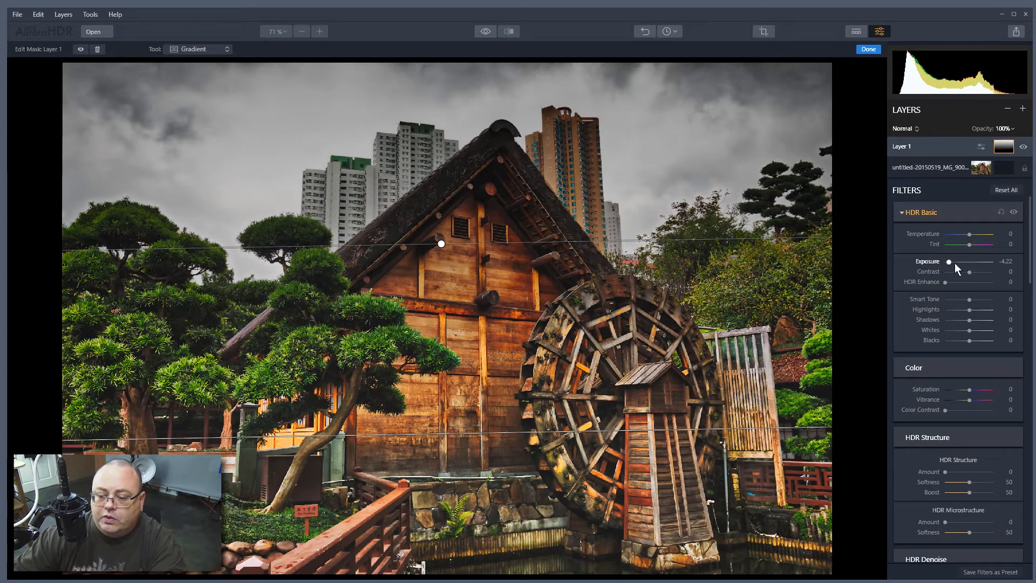
left_click_drag(625, 431, 665, 422)
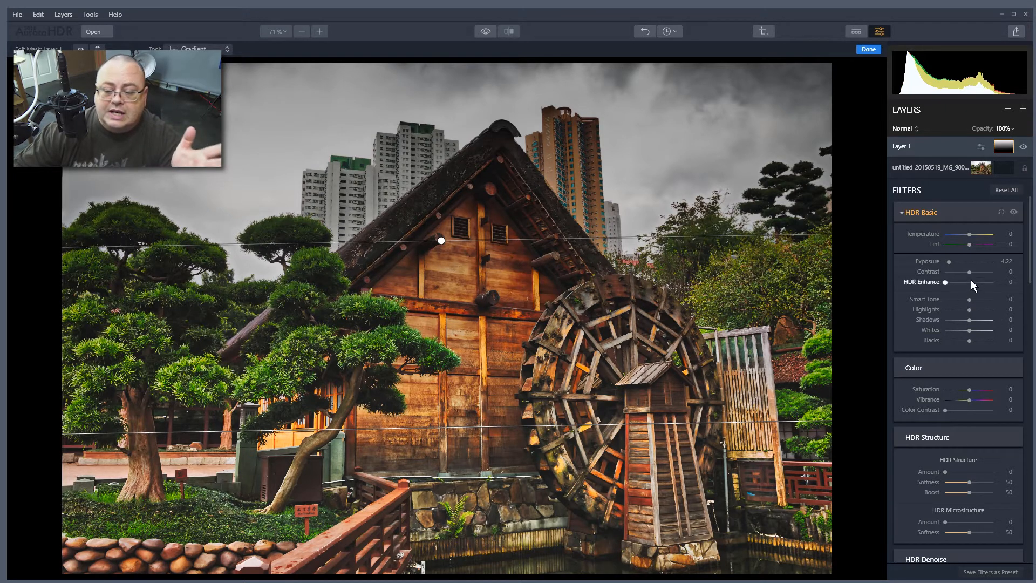
scroll(974, 313, "down", 15)
scroll(963, 314, "down", 10)
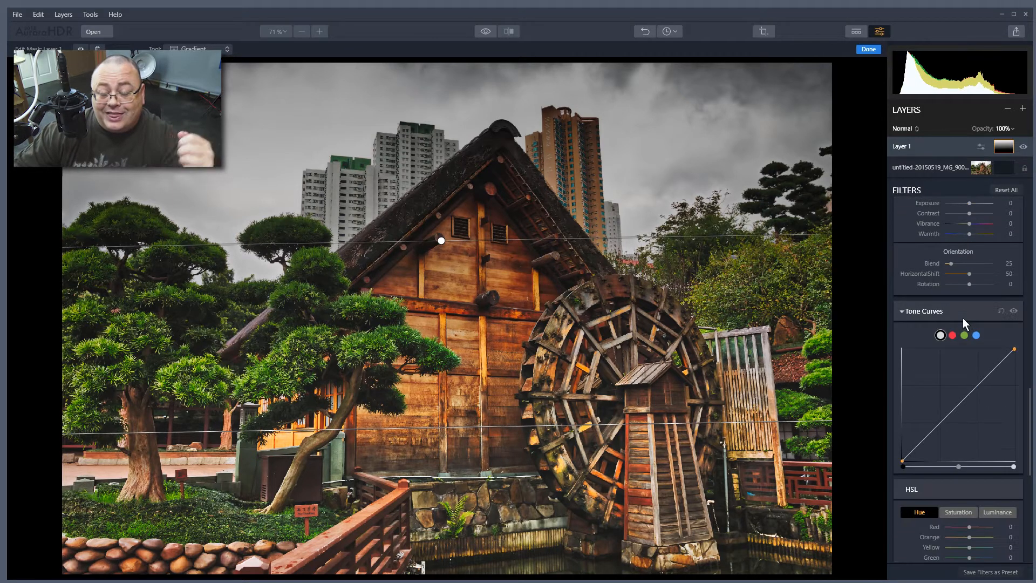
scroll(963, 319, "down", 1)
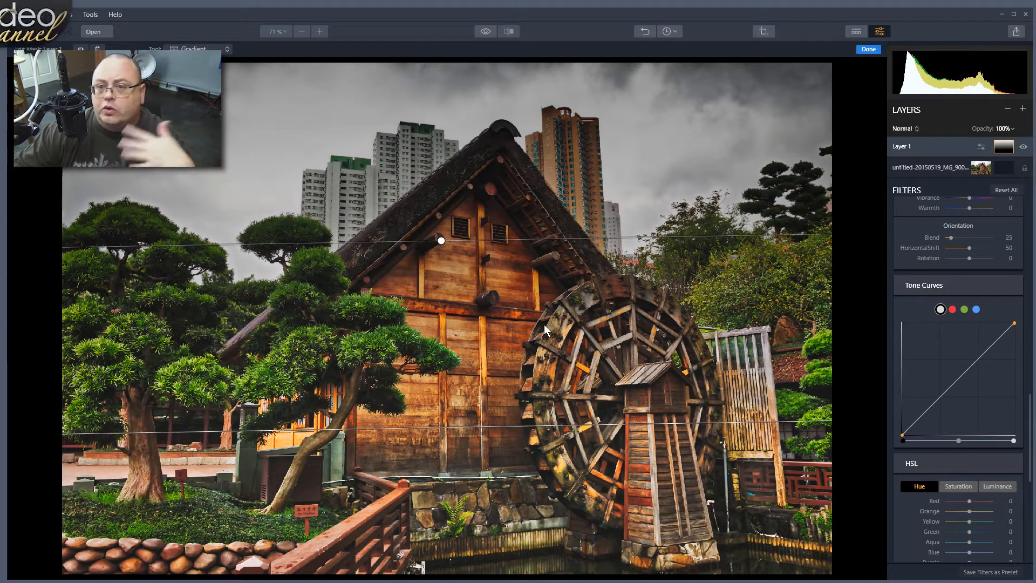
scroll(951, 394, "up", 10)
scroll(968, 394, "up", 7)
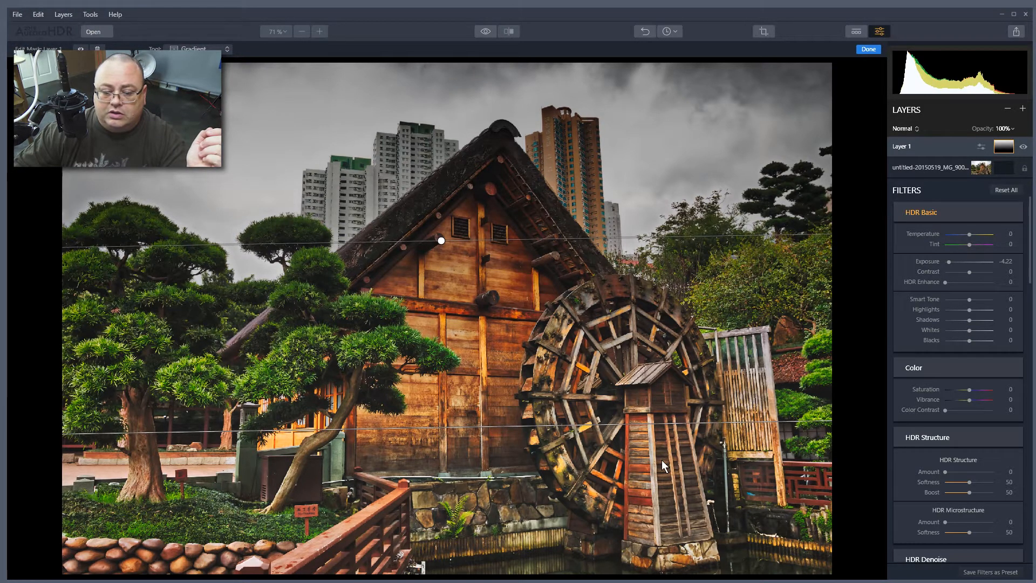
left_click(868, 49)
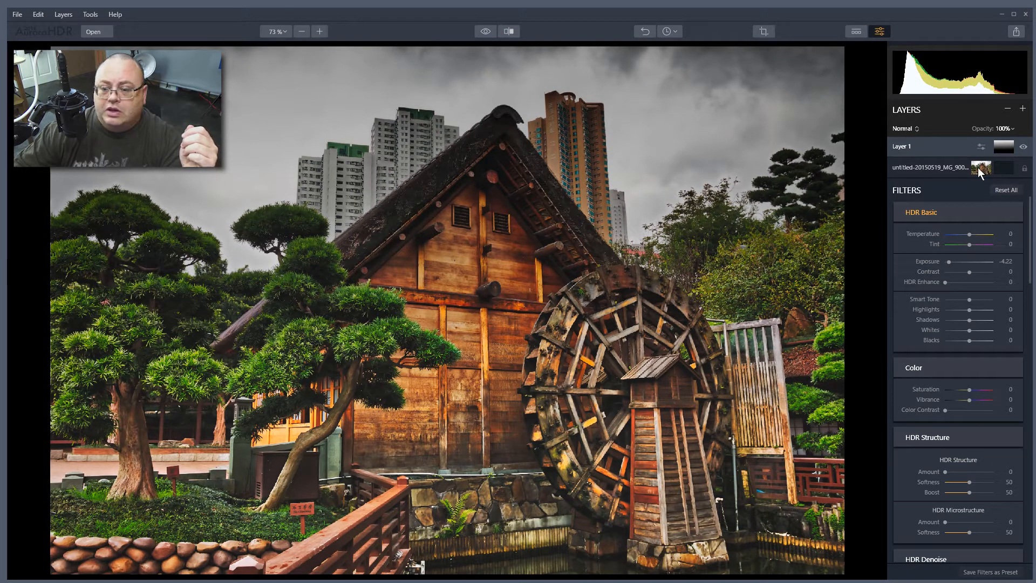
- Reopen Layer 1's mask and erase the darkening over the towers, mill and trees with a size 100 Brush at 50% opacity
left_click(1004, 146)
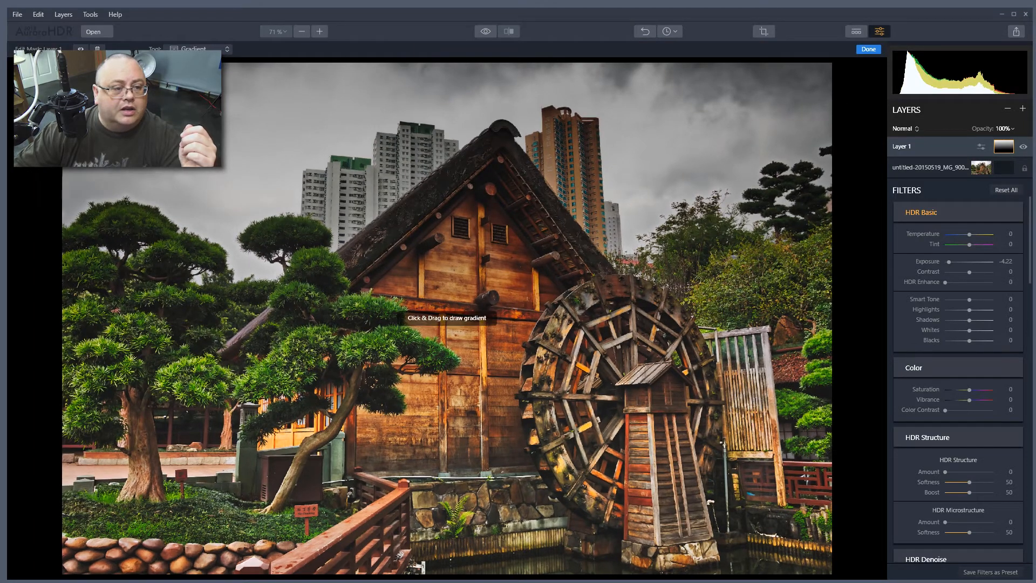
key("b")
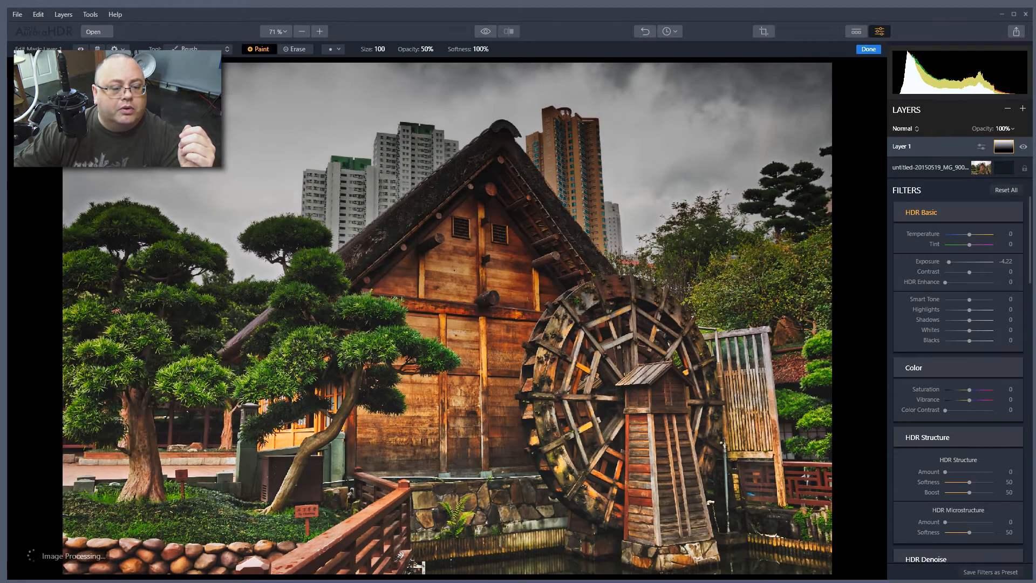
left_click(297, 49)
mouse_move(312, 176)
left_mouse_down()
mouse_move(234, 242)
mouse_move(162, 180)
left_mouse_up()
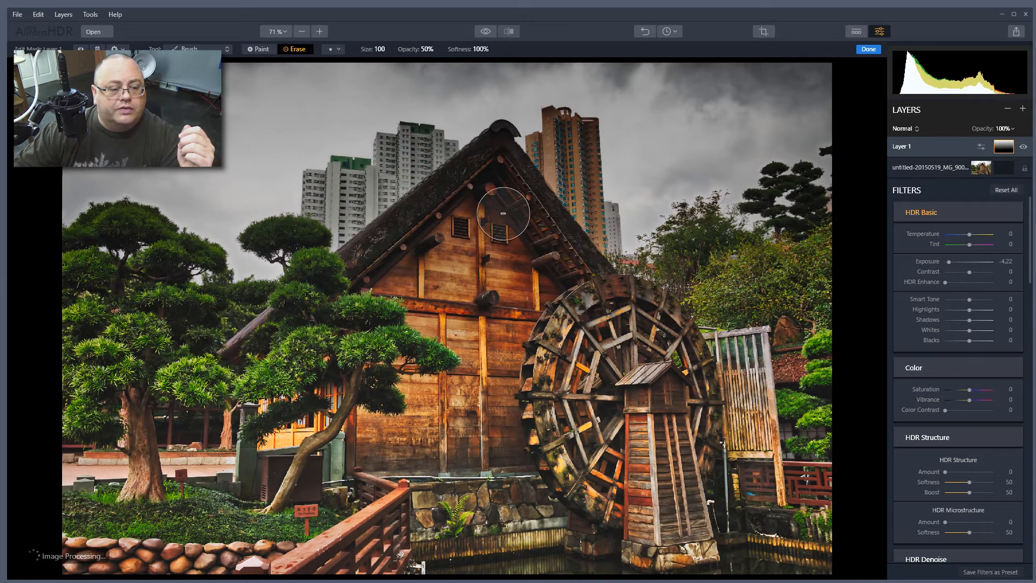
mouse_move(443, 189)
left_mouse_down()
mouse_move(546, 180)
mouse_move(557, 213)
mouse_move(787, 269)
left_mouse_up()
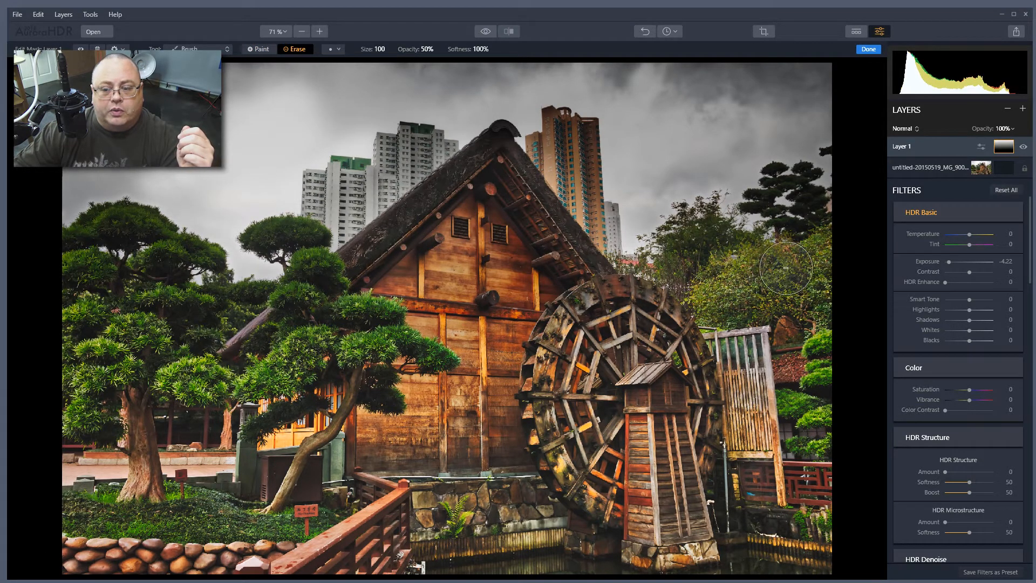
mouse_move(558, 323)
left_mouse_down()
mouse_move(338, 237)
mouse_move(384, 305)
mouse_move(400, 369)
mouse_move(613, 352)
mouse_move(600, 253)
mouse_move(681, 295)
left_mouse_up()
left_click(198, 49)
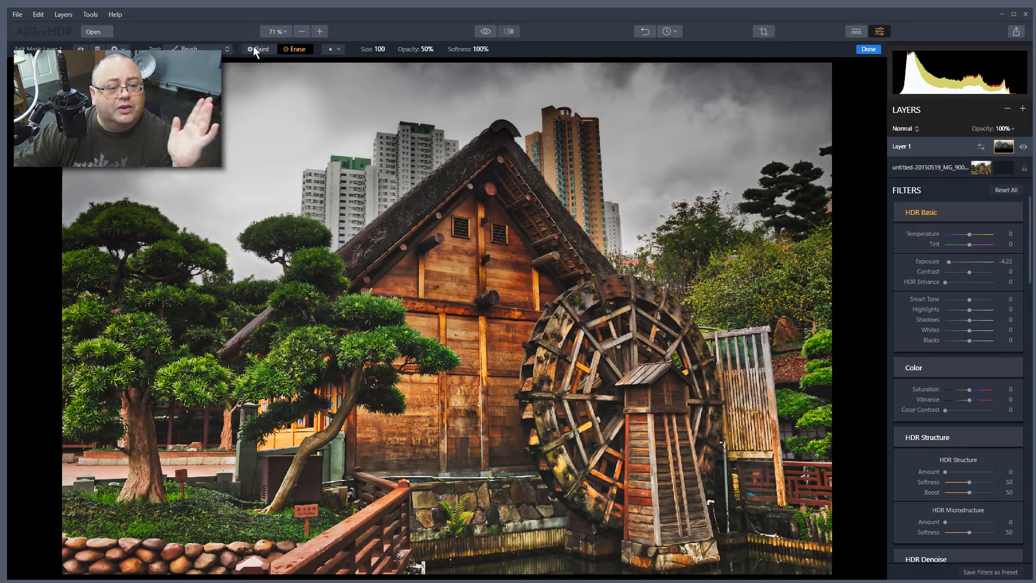
- Choose an eraser brush preset with size 76, 100% opacity and 75% softness, and finish editing the mask
left_click(331, 49)
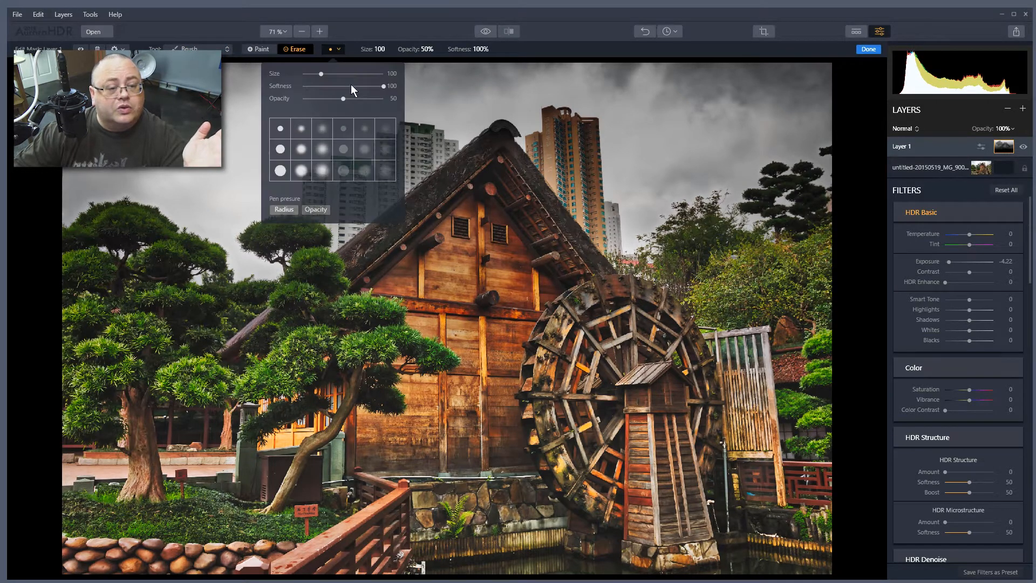
mouse_move(320, 74)
left_mouse_down()
mouse_move(372, 87)
mouse_move(317, 87)
mouse_move(383, 87)
left_mouse_up()
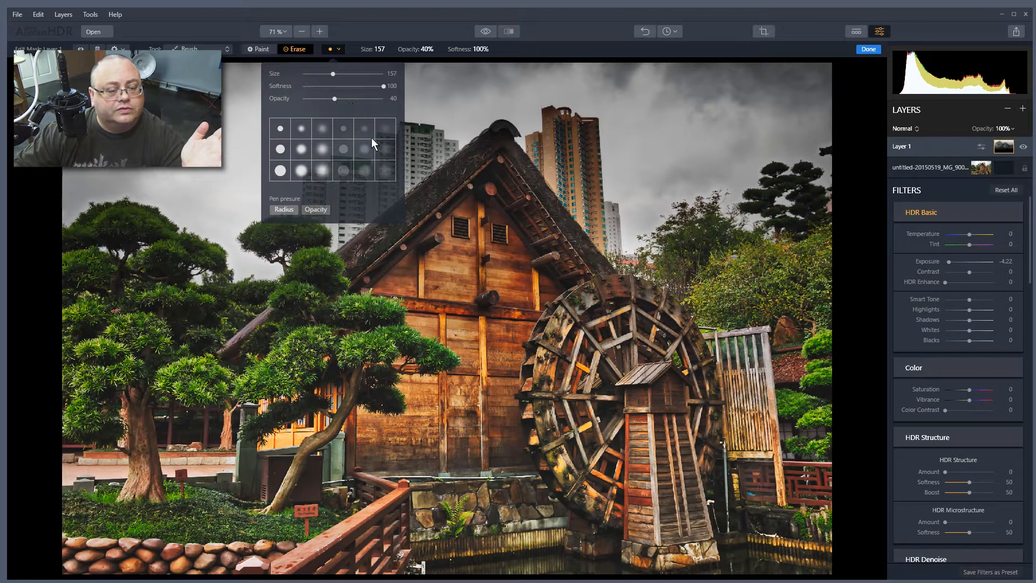
left_click(324, 141)
left_click(324, 171)
left_click(322, 130)
left_click(355, 28)
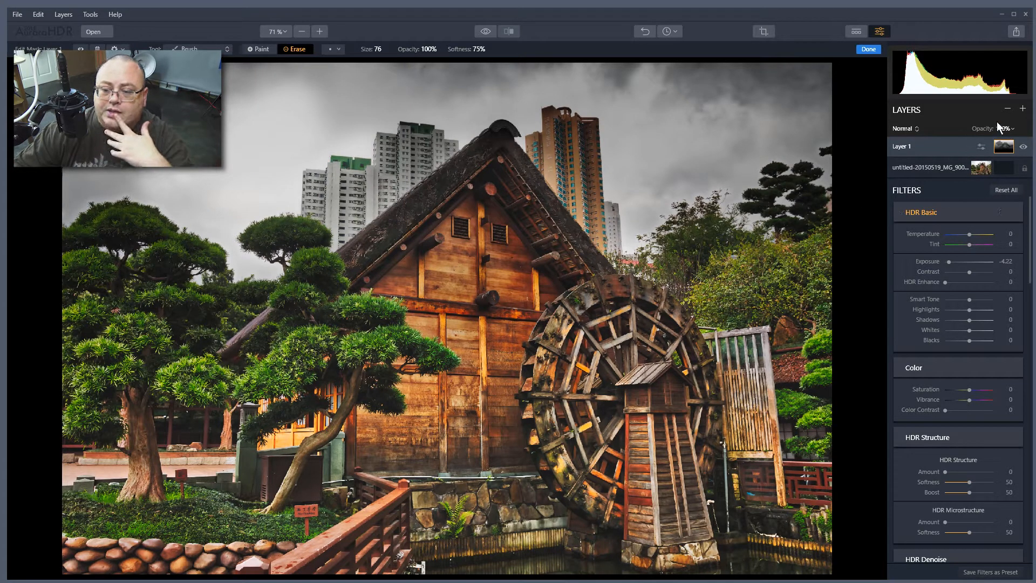
left_click(869, 49)
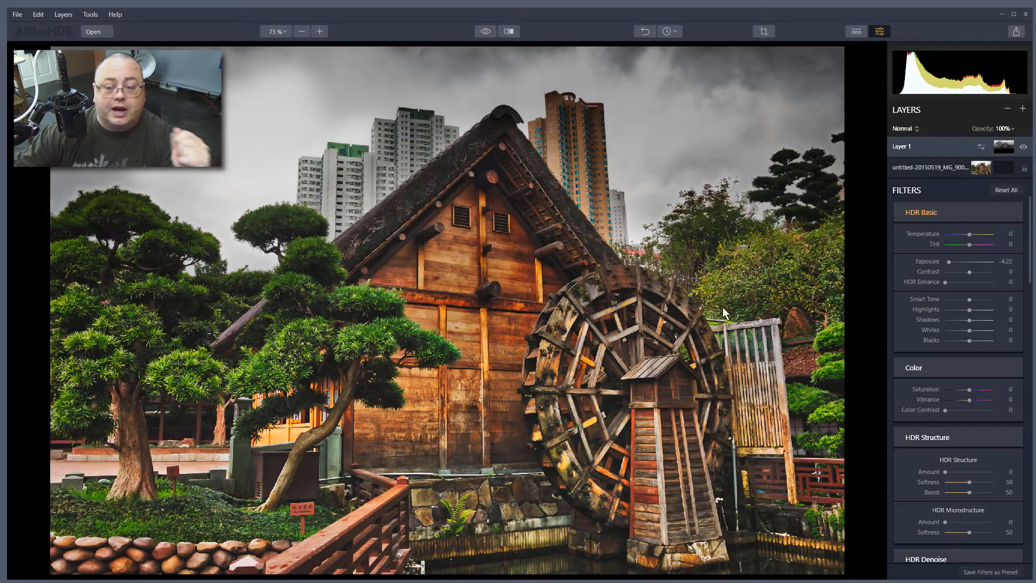
- Open untitled-20150520_MG_9157 and create an HDR image from it with Tone Mapping and Chromatic Aberration Removal off
left_click(86, 33)
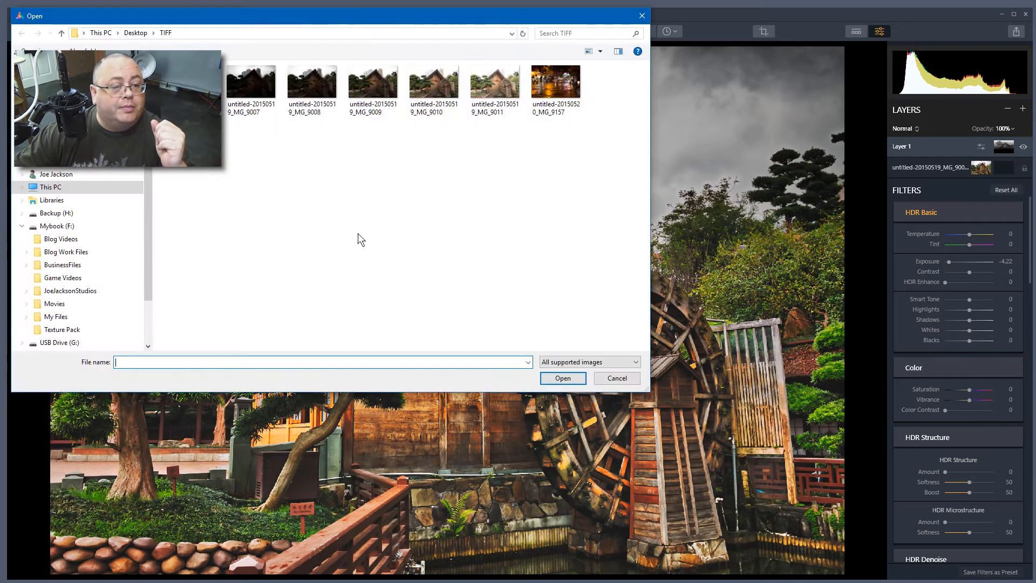
left_click(559, 83)
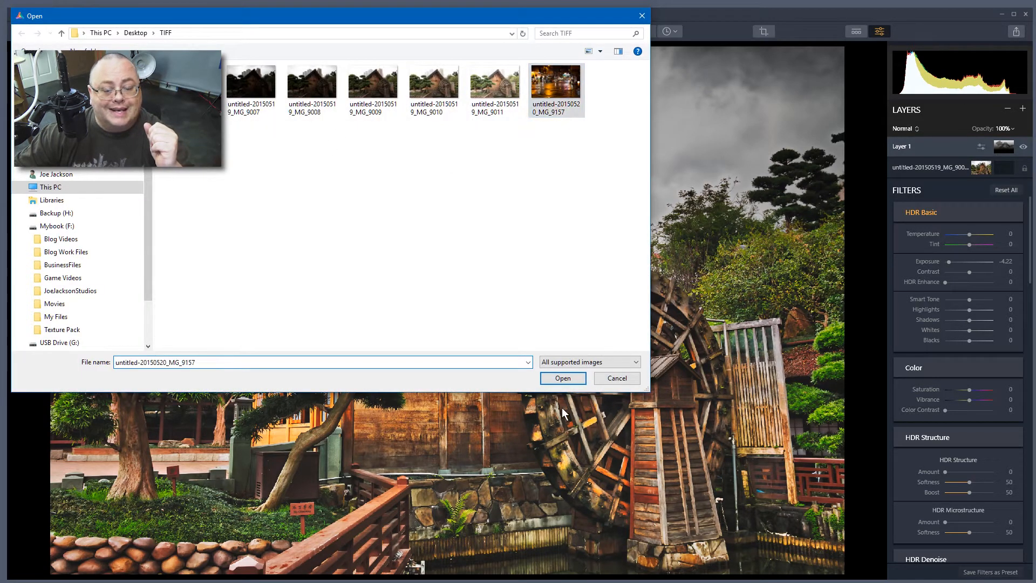
left_click(563, 377)
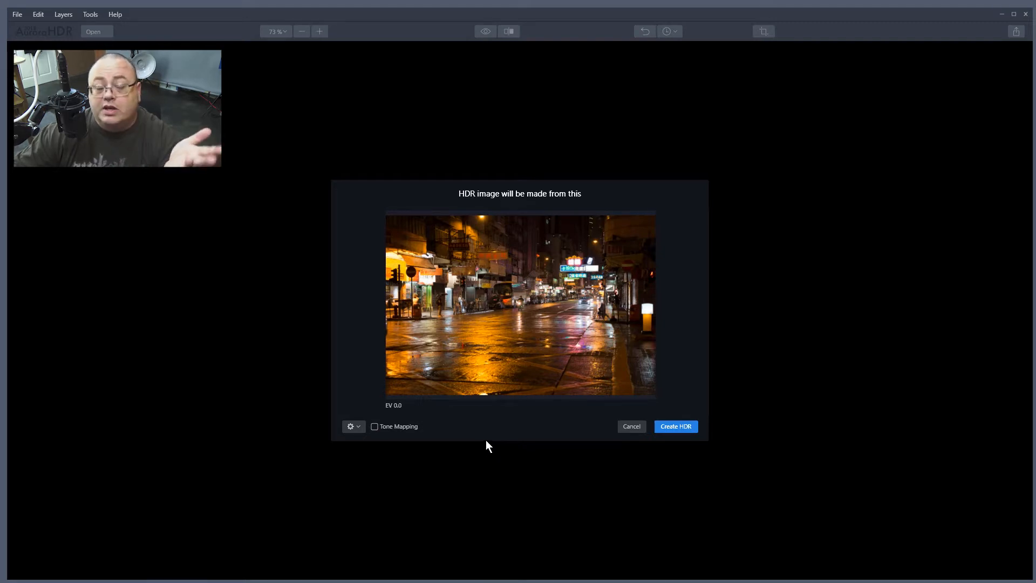
left_click(360, 426)
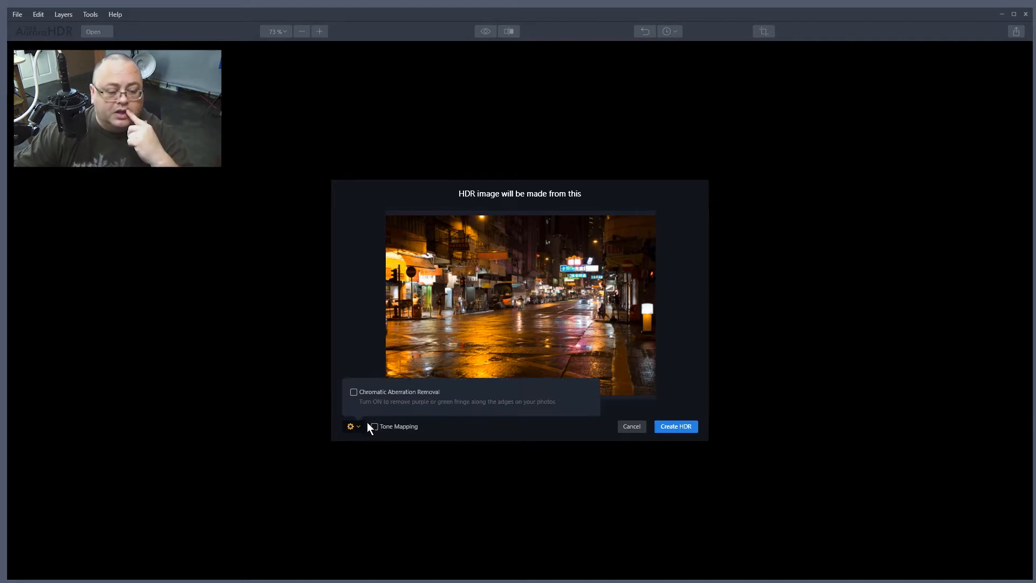
left_click(376, 317)
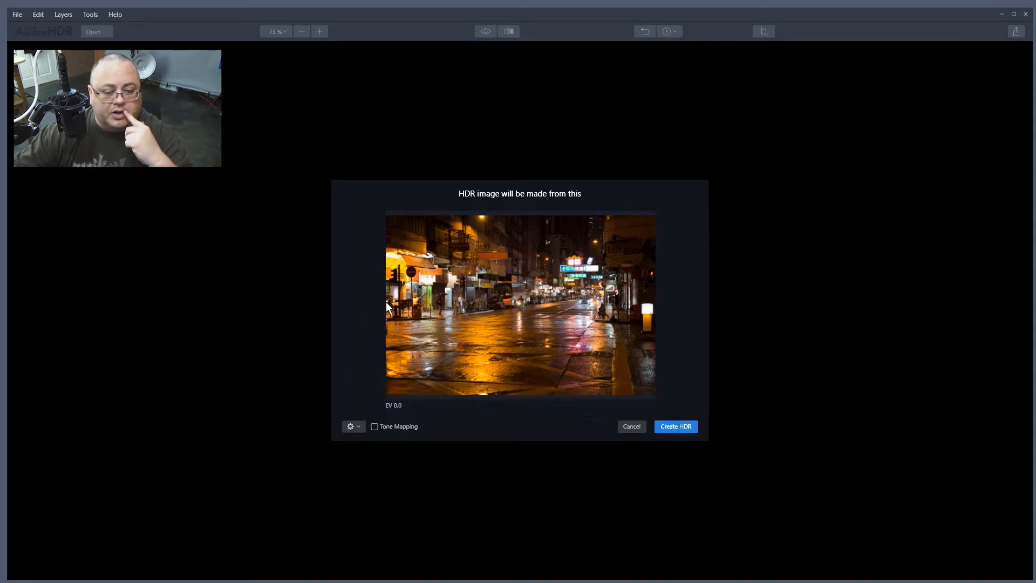
left_click(676, 425)
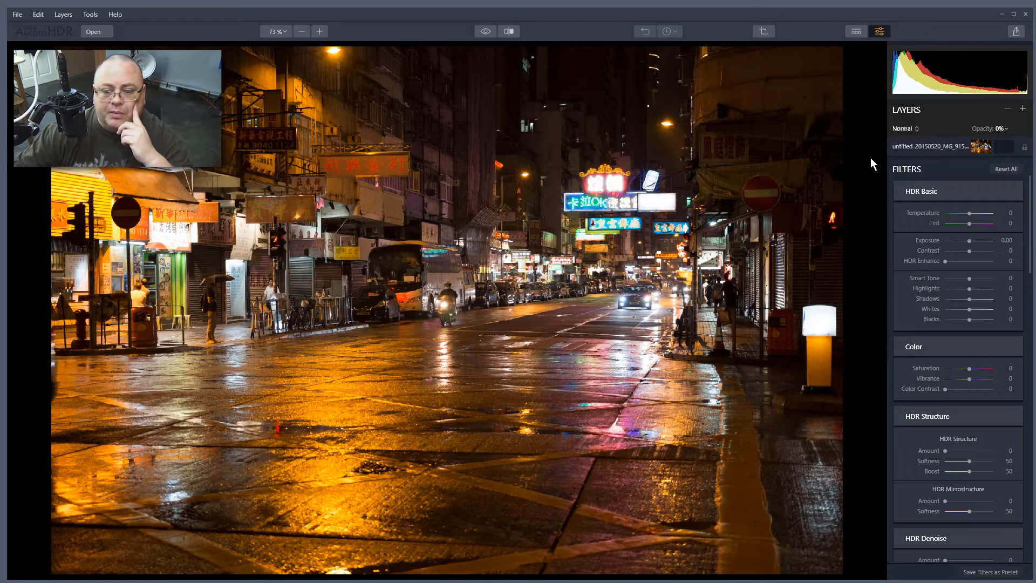
- Look over the presets and their categories for the night street photo and view the photo enlarged
left_click(856, 31)
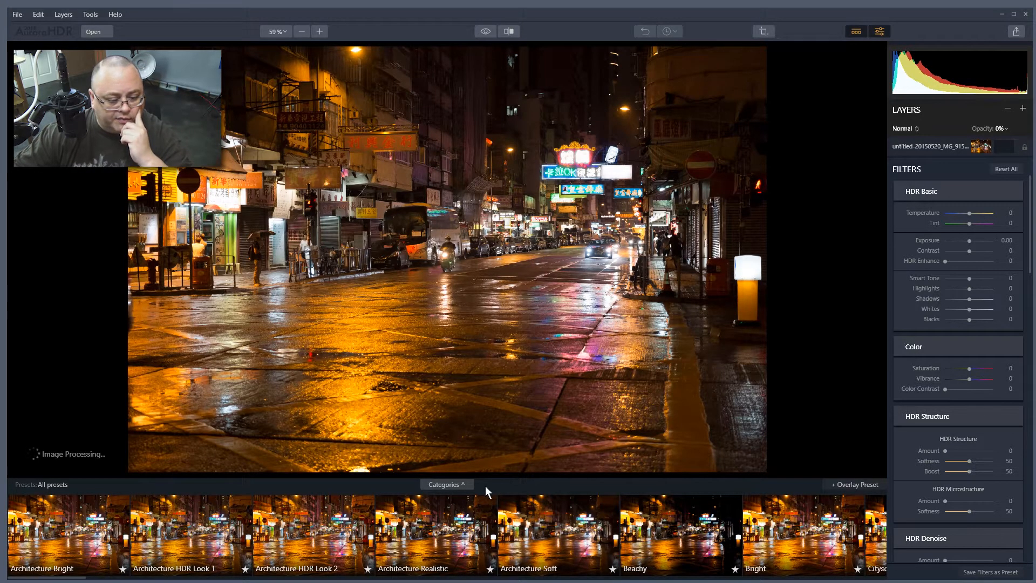
left_click(461, 484)
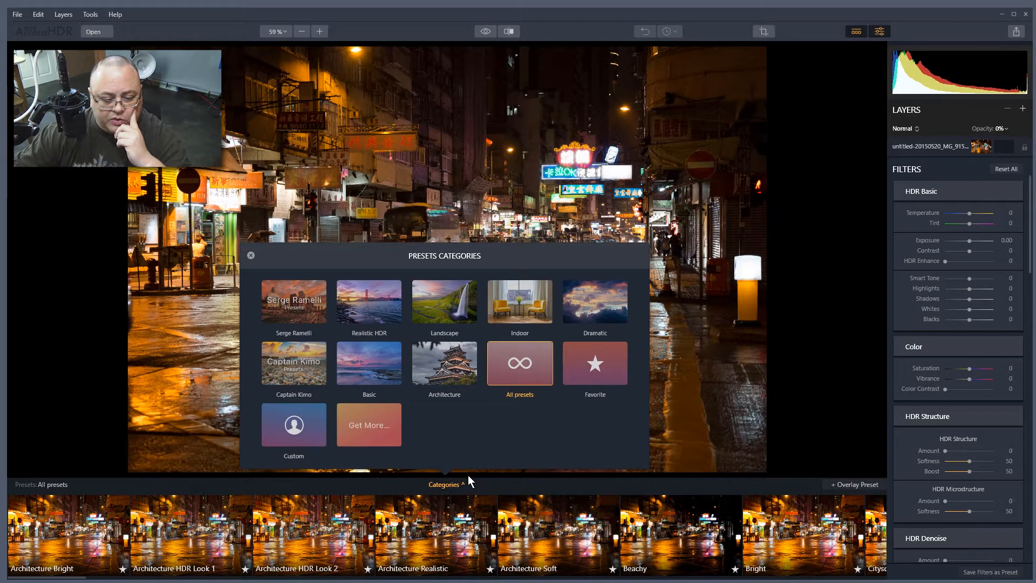
left_click(459, 482)
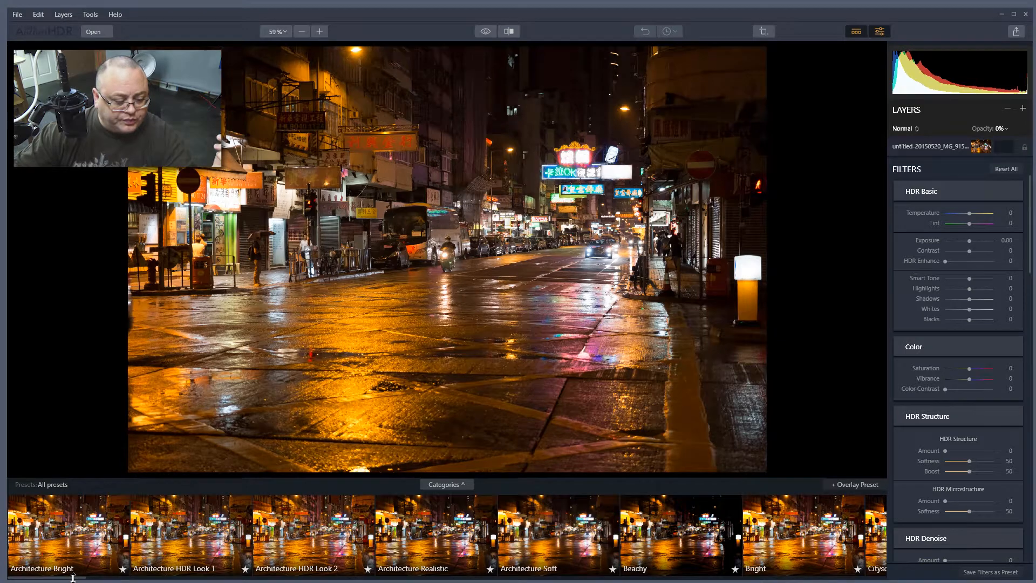
key("f")
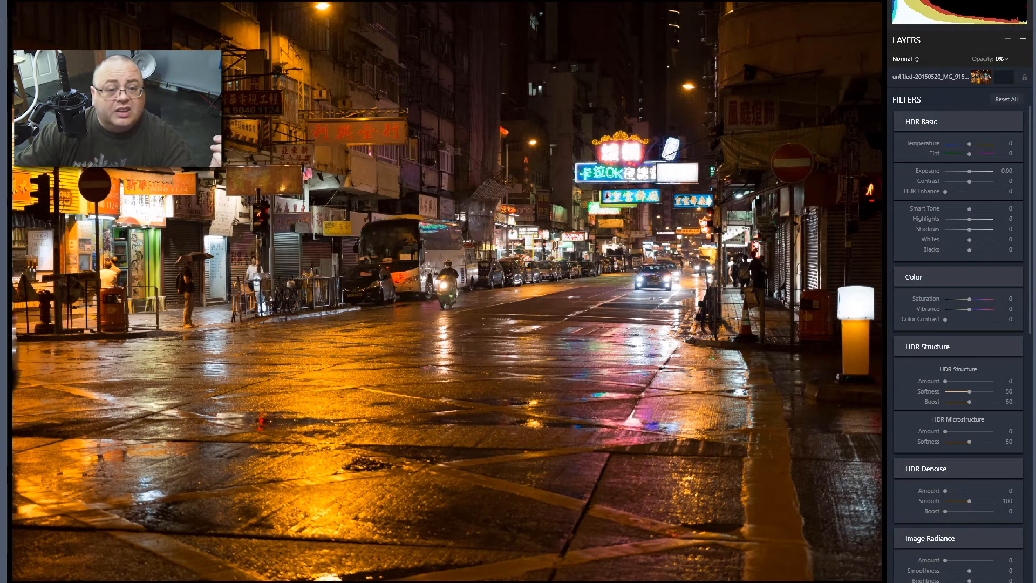
key("f")
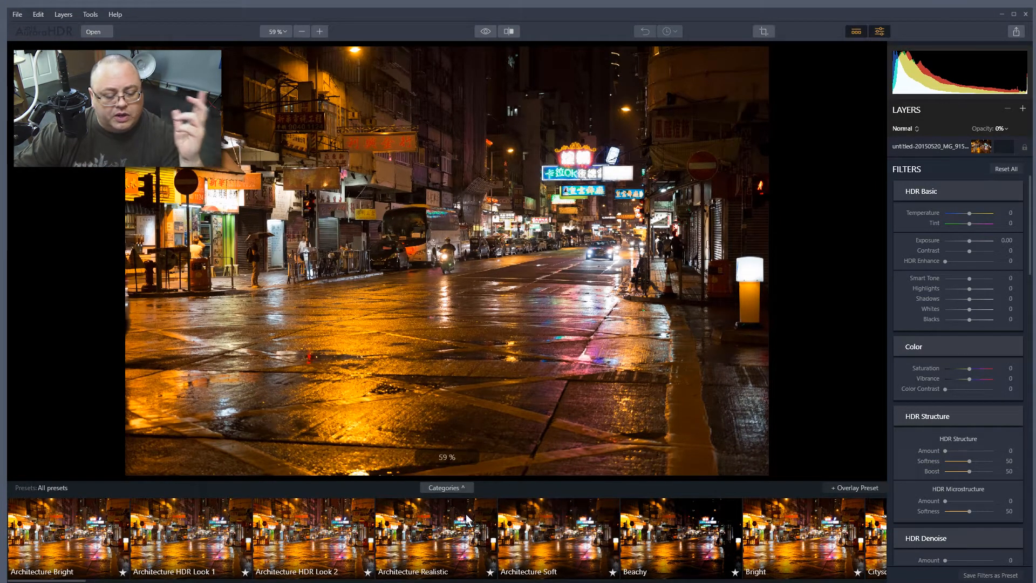
left_click(856, 31)
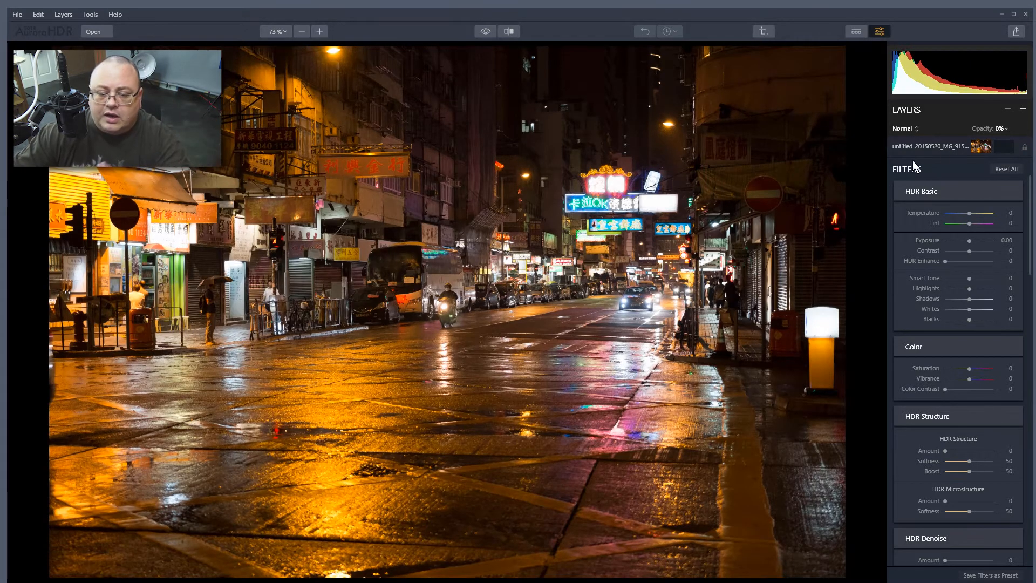
- Reset all filters and cool the street photo by setting the HDR Basic Temperature to -31
left_click(1003, 169)
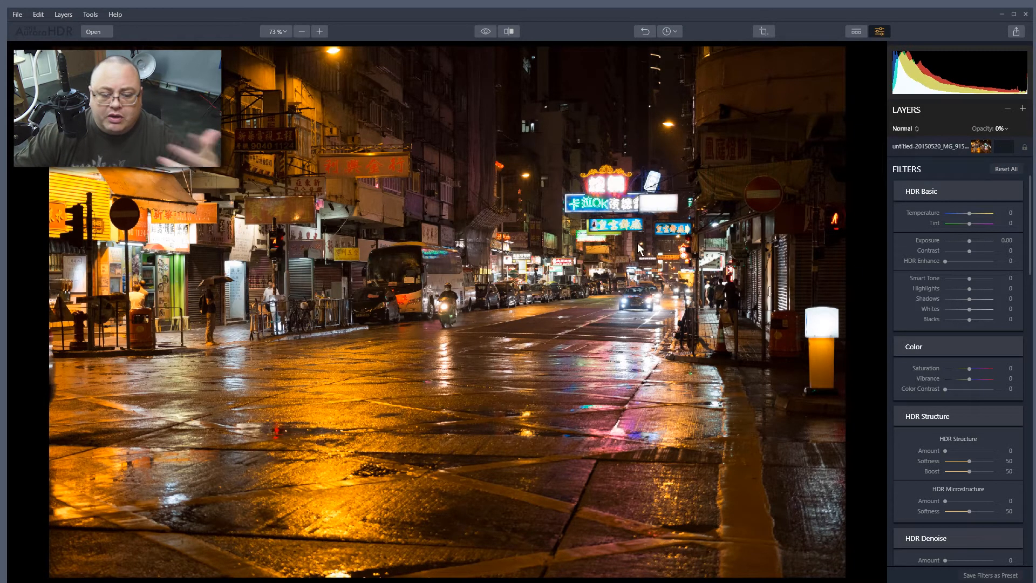
left_click_drag(966, 211, 961, 213)
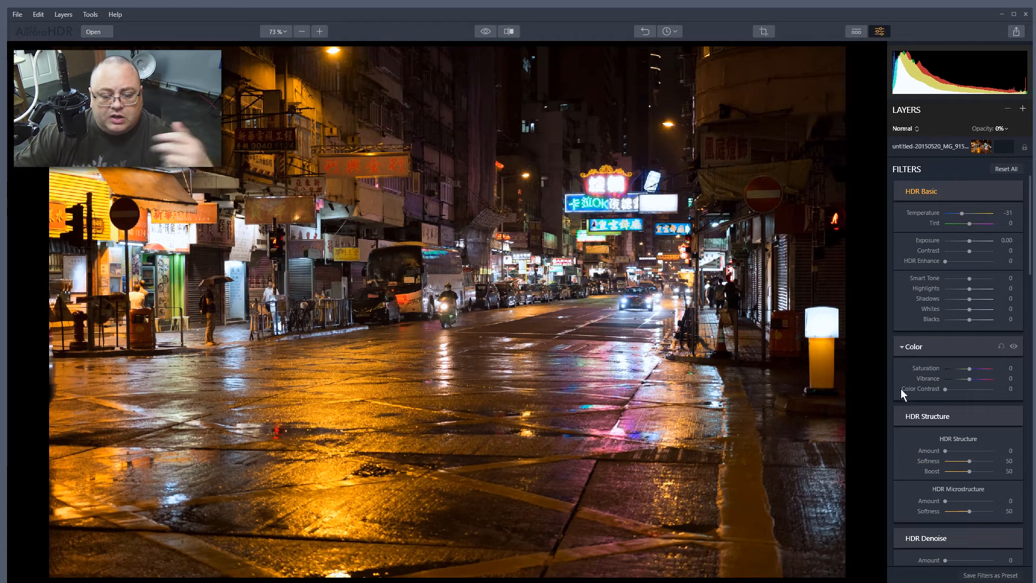
- Shape the main Tone Curve into an S with a raised black point shifted slightly inward, darker shadows and brighter highlights
scroll(1018, 362, "down", 2)
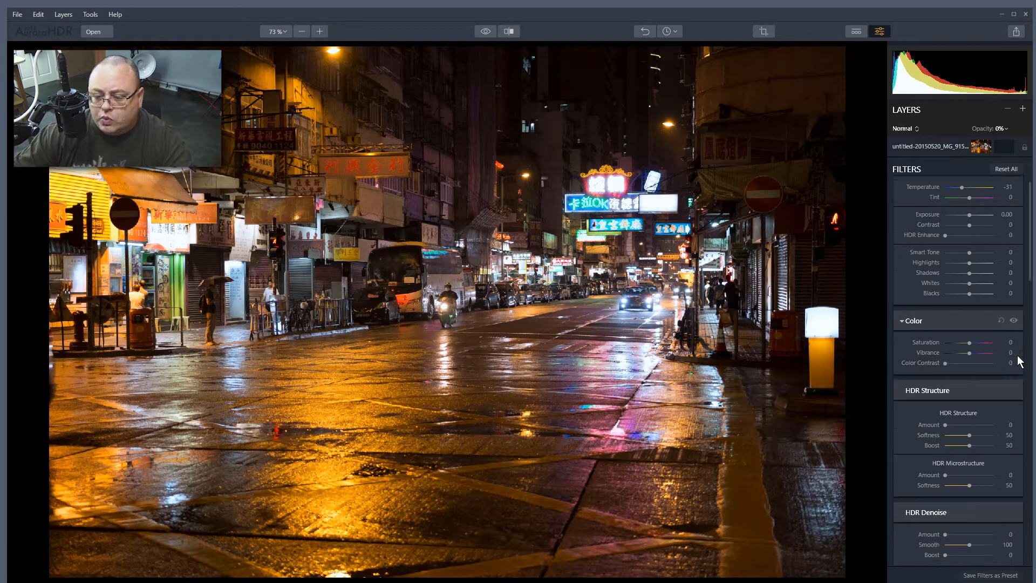
scroll(1001, 374, "down", 15)
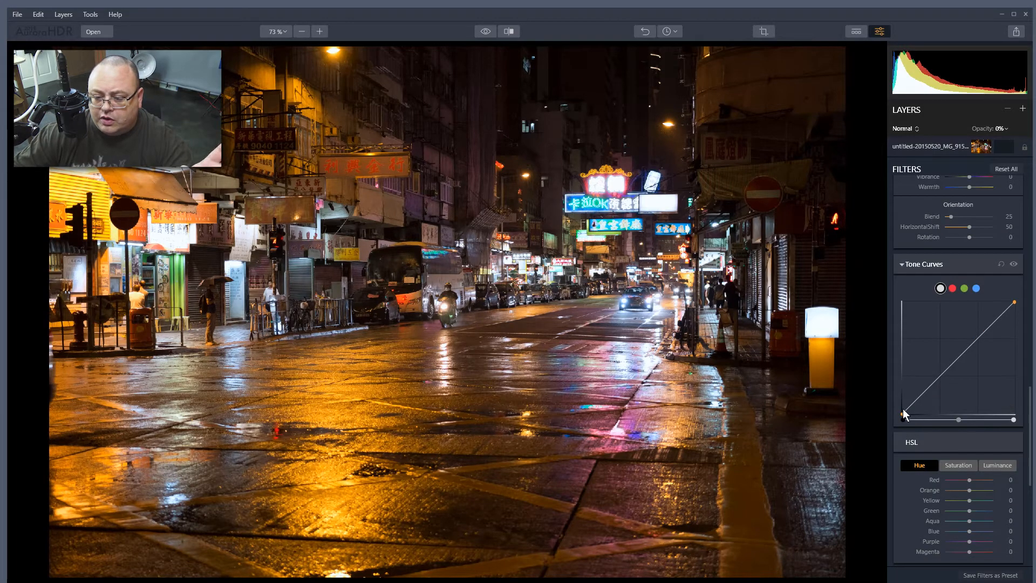
left_click_drag(902, 413, 900, 401)
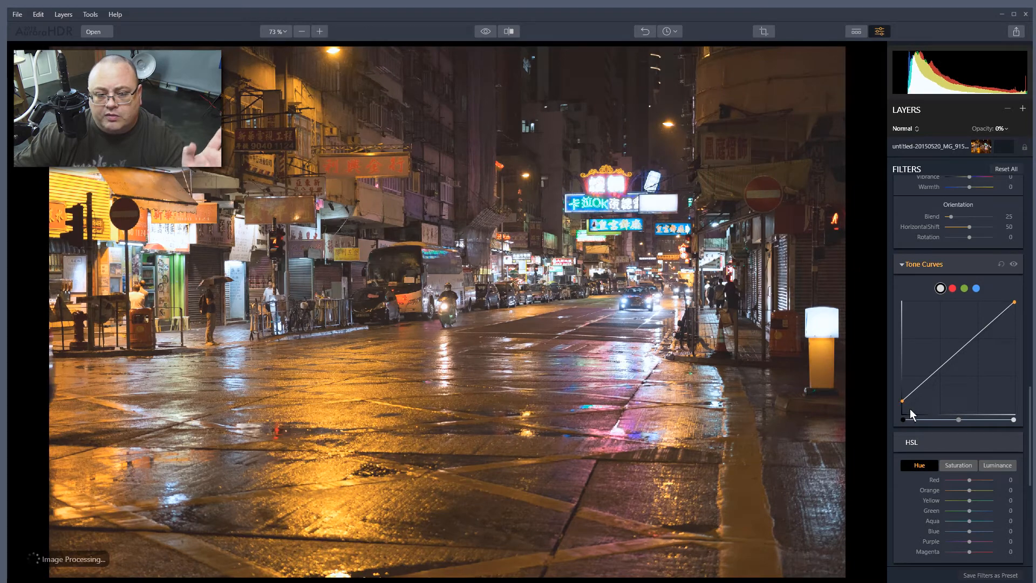
left_click_drag(931, 375, 934, 381)
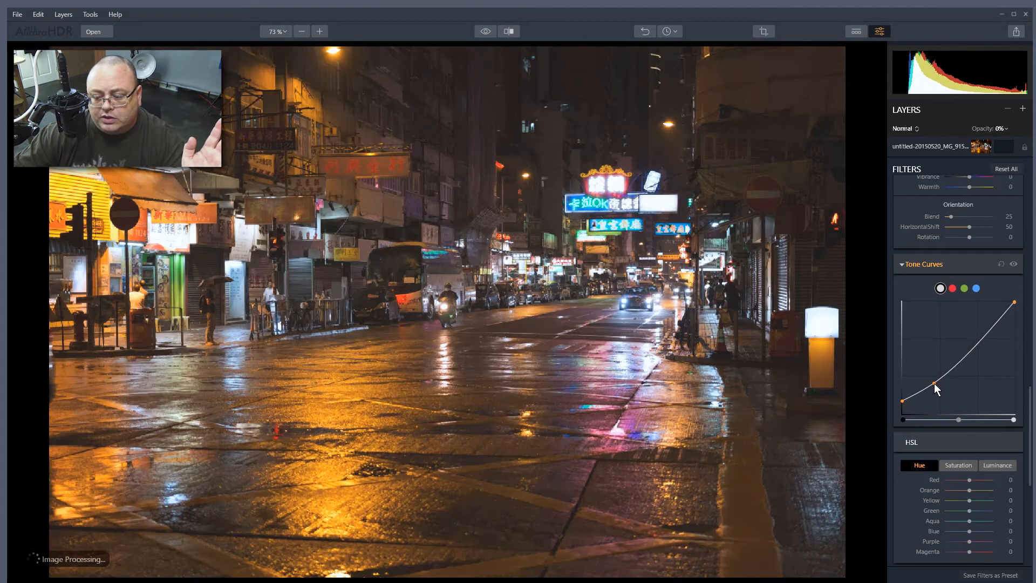
left_click_drag(982, 335, 971, 339)
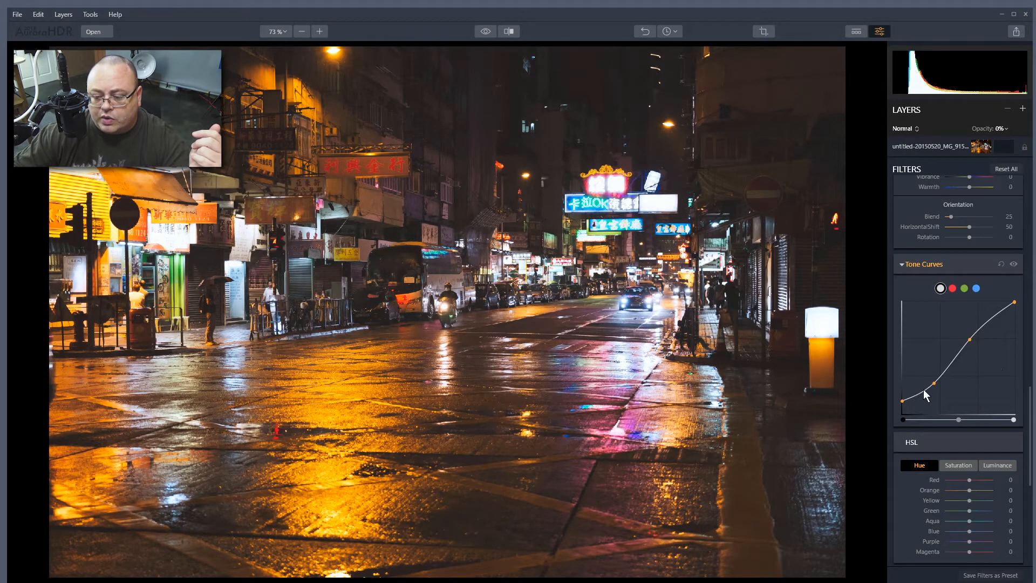
left_click_drag(901, 400, 912, 396)
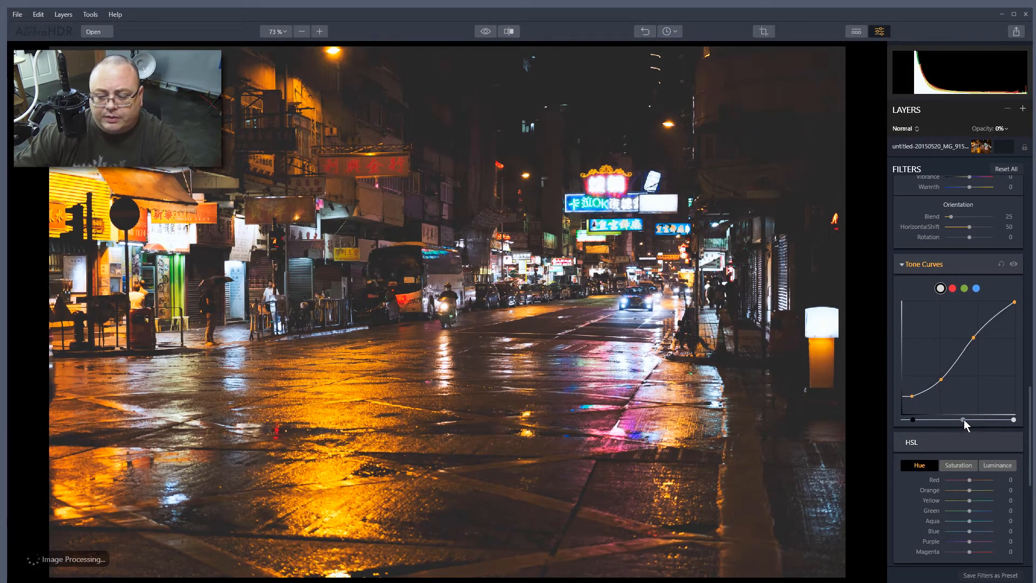
- Nudge the Tone Curve's midtone slider slightly toward the highlights and lower the raised black point a little
left_click_drag(964, 419, 966, 419)
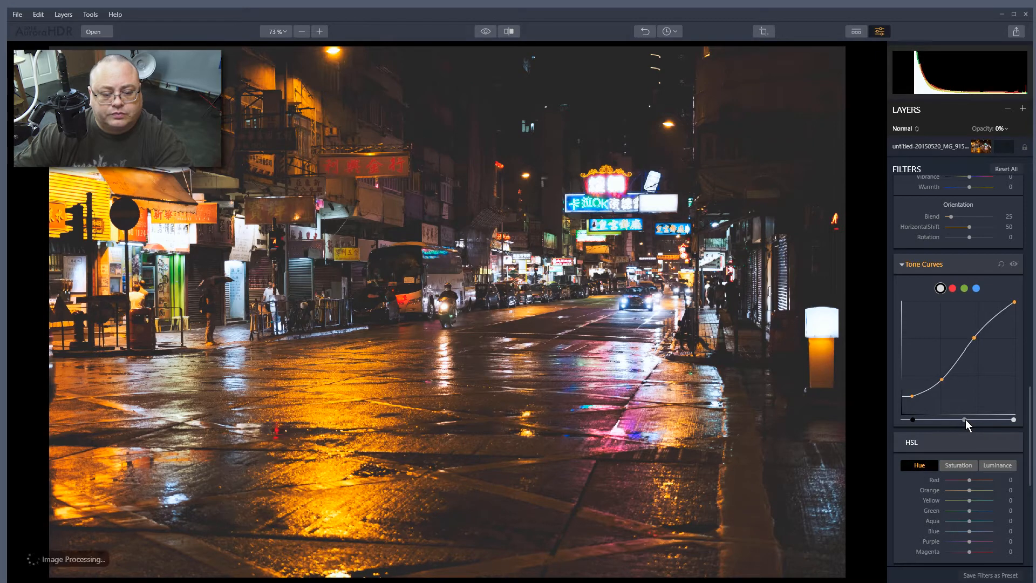
left_click_drag(911, 396, 911, 400)
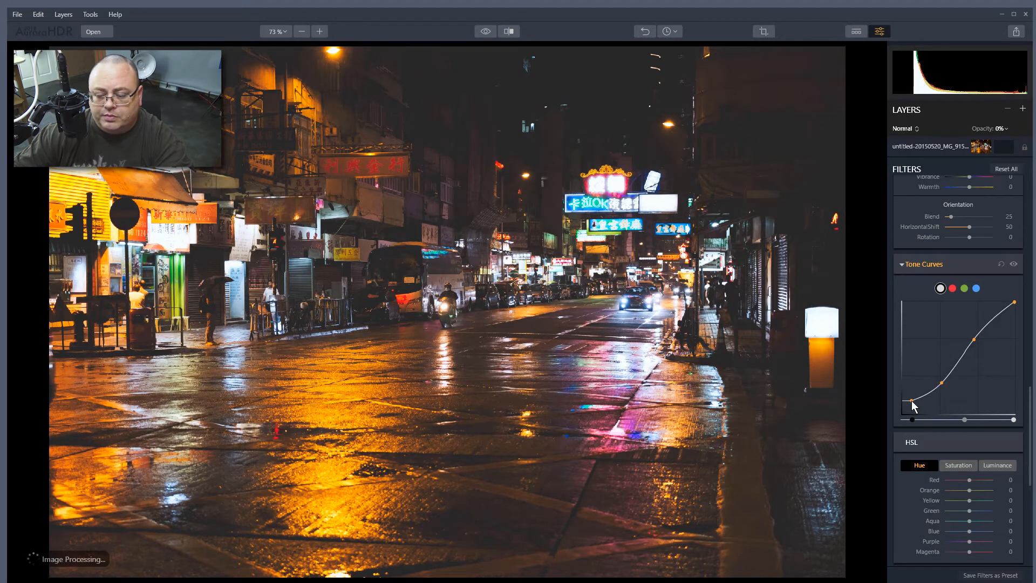
- Mute the photo's colors by setting the Color filter's Saturation to -16 and Vibrance to -9
scroll(995, 310, "up", 5)
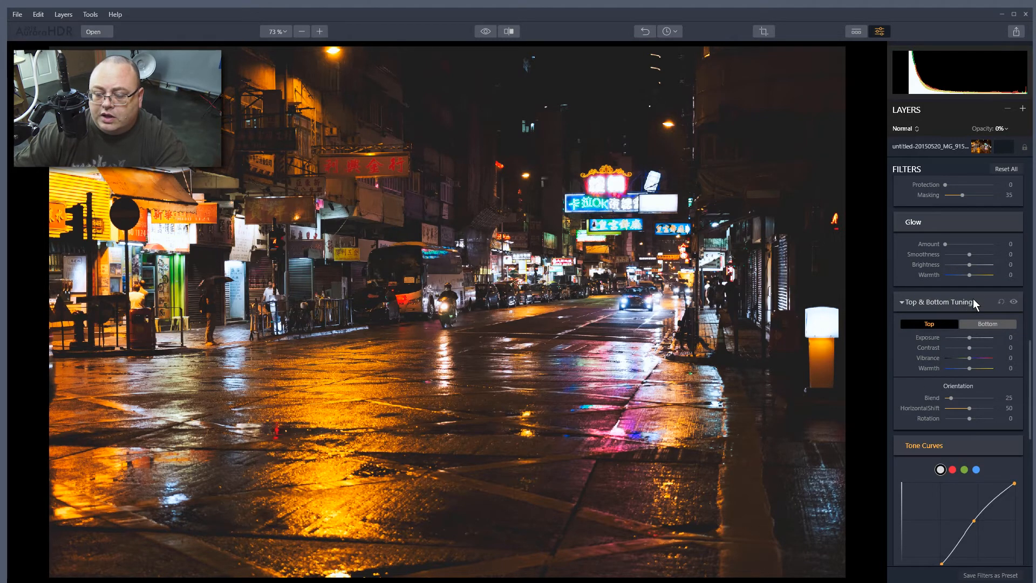
scroll(970, 405, "up", 4)
scroll(978, 343, "up", 3)
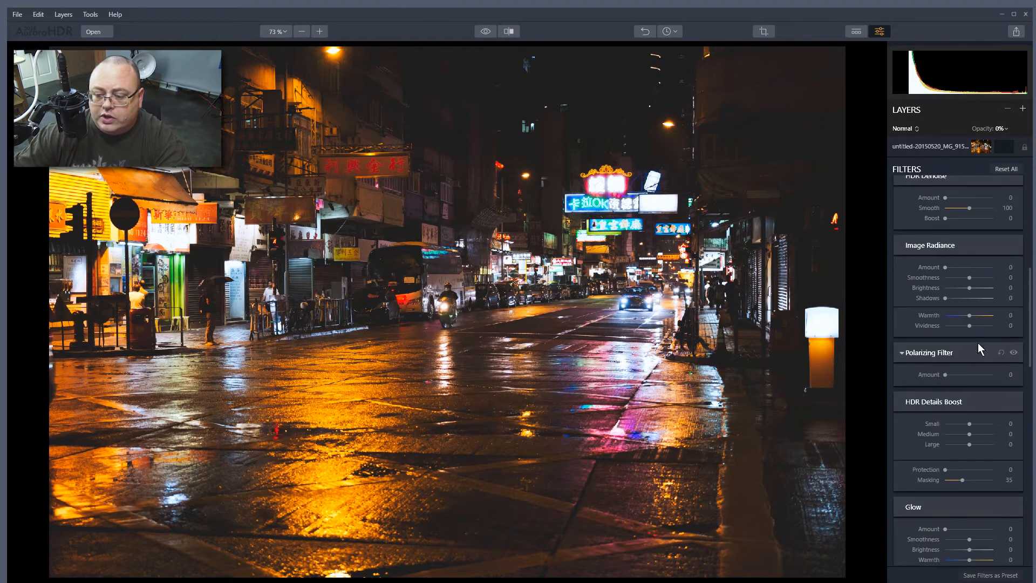
scroll(992, 338, "up", 6)
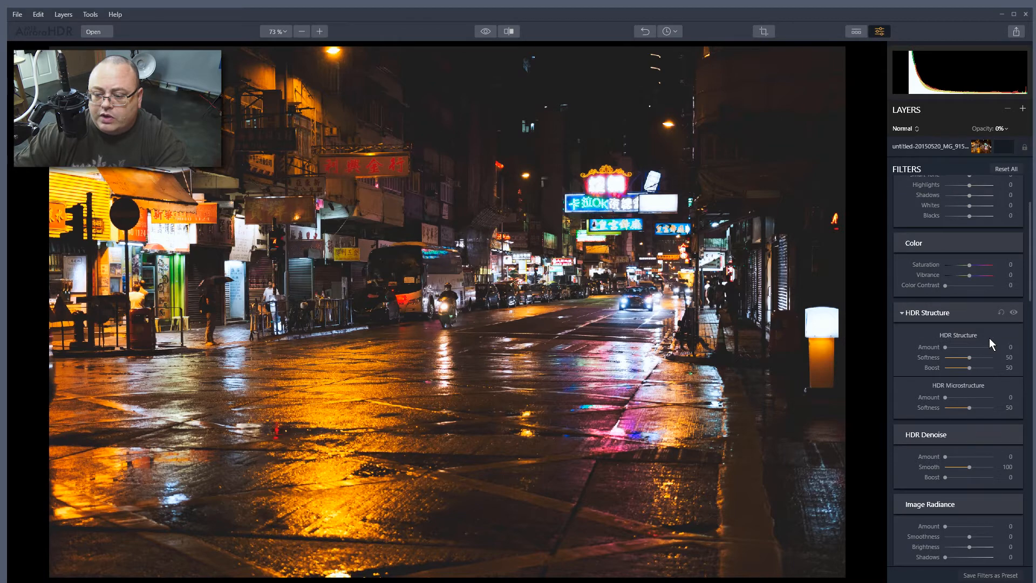
scroll(987, 321, "up", 3)
scroll(986, 319, "down", 1)
scroll(986, 319, "up", 1)
left_click_drag(969, 368, 965, 368)
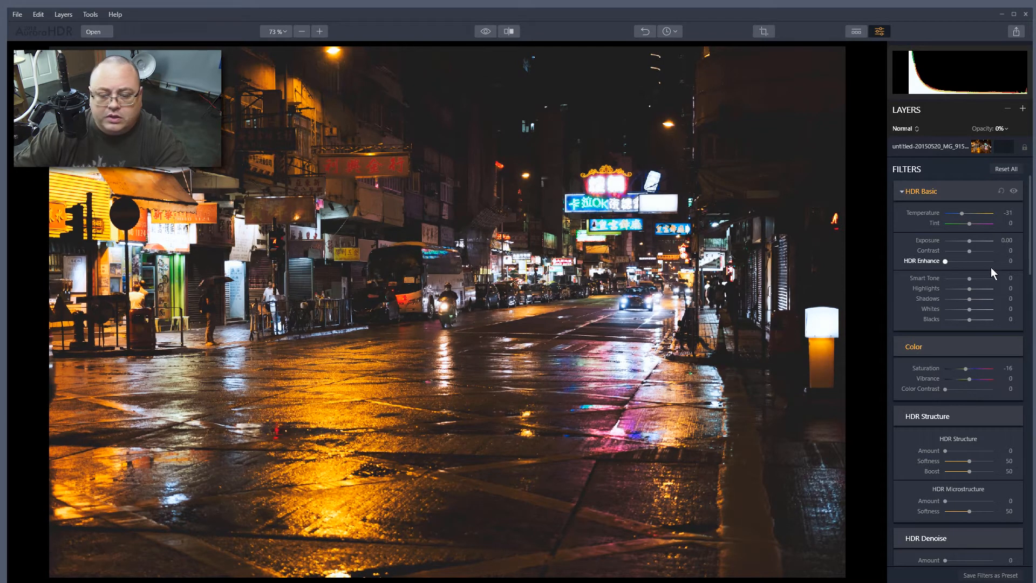
left_click_drag(965, 376, 967, 376)
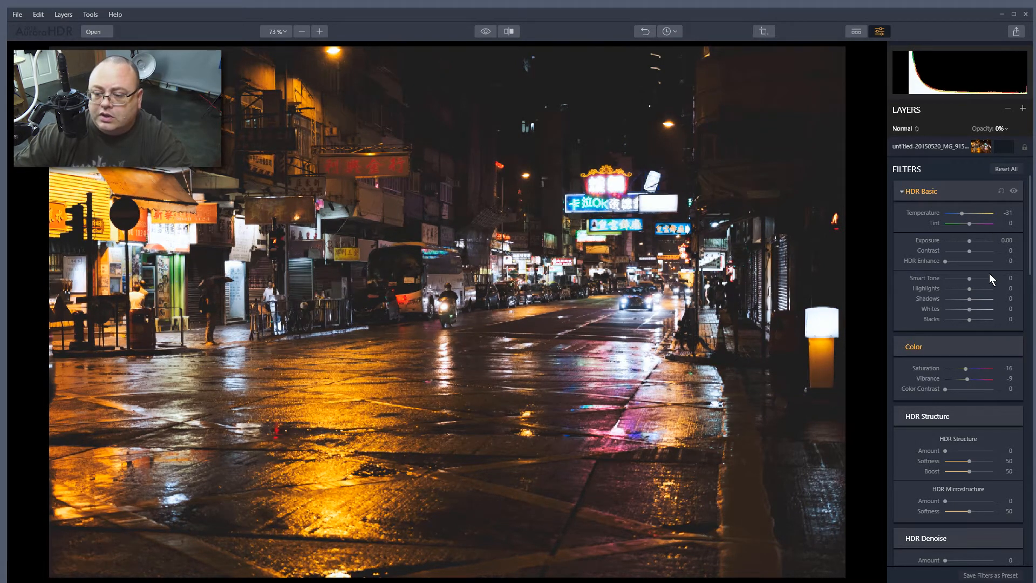
- Give the highlights an orange Color Toning tint with Hue 24 and Saturation 48
scroll(992, 286, "down", 5)
scroll(992, 301, "down", 15)
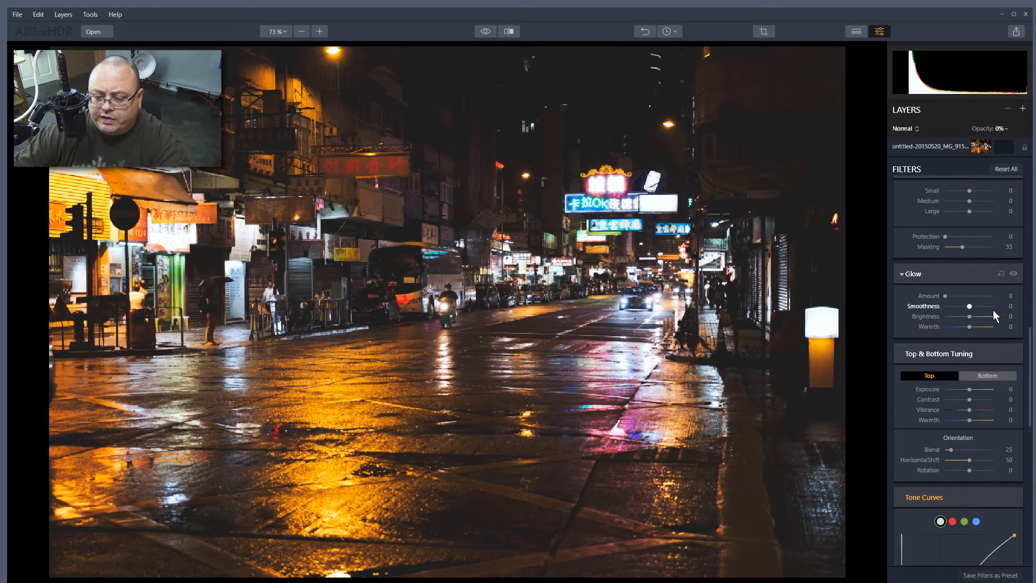
scroll(993, 310, "down", 12)
scroll(996, 314, "down", 4)
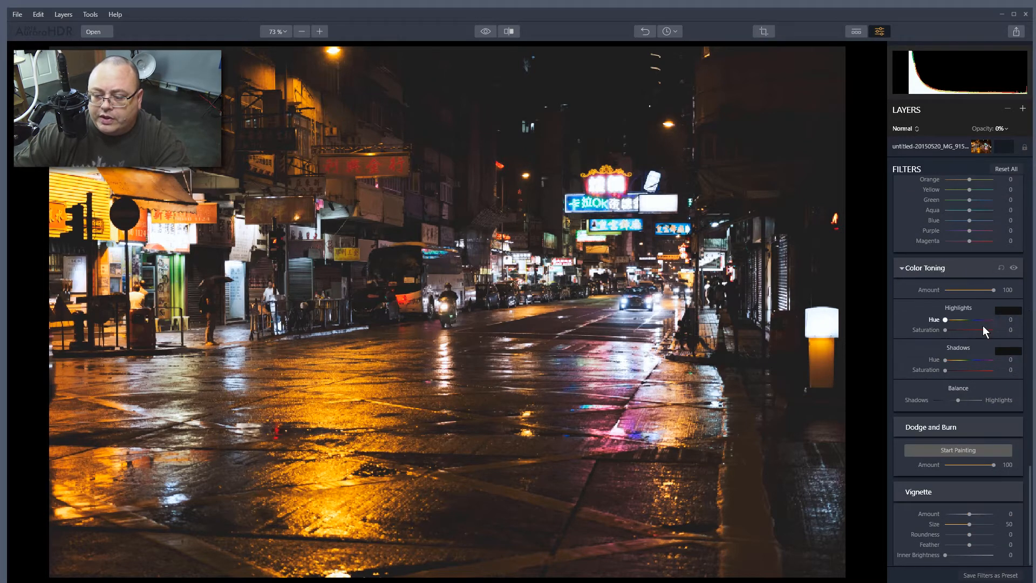
left_click_drag(945, 320, 957, 320)
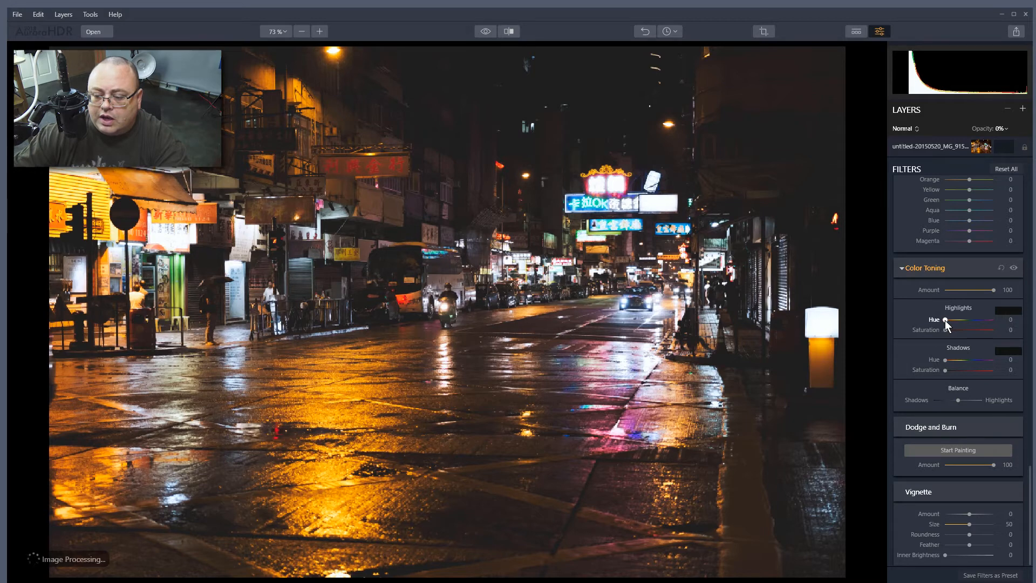
left_click_drag(945, 329, 969, 329)
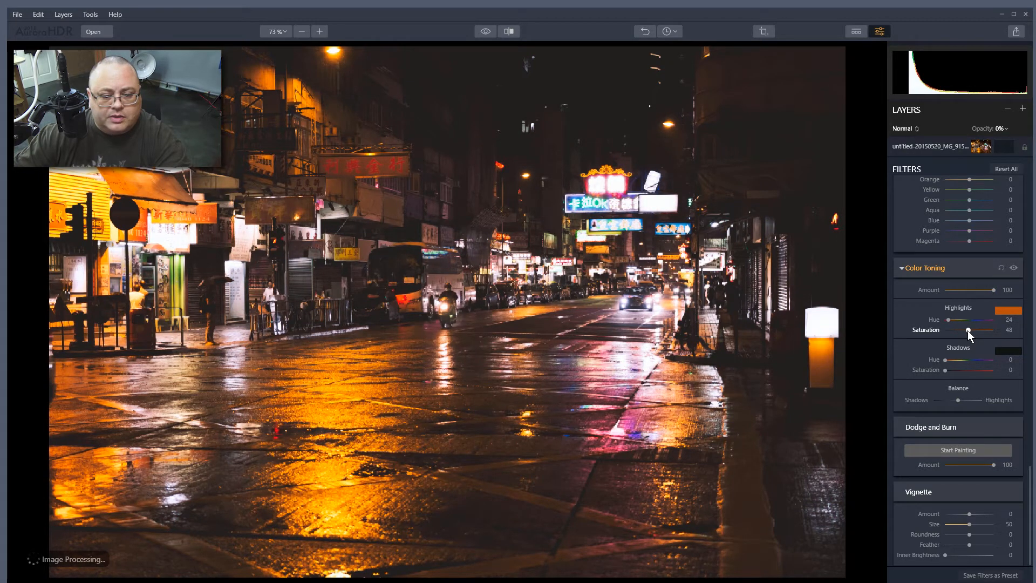
- Tone the shadows blue with Hue 232 and Saturation 42, and test lower Color Toning Amounts before returning to 100
left_click_drag(947, 359, 969, 370)
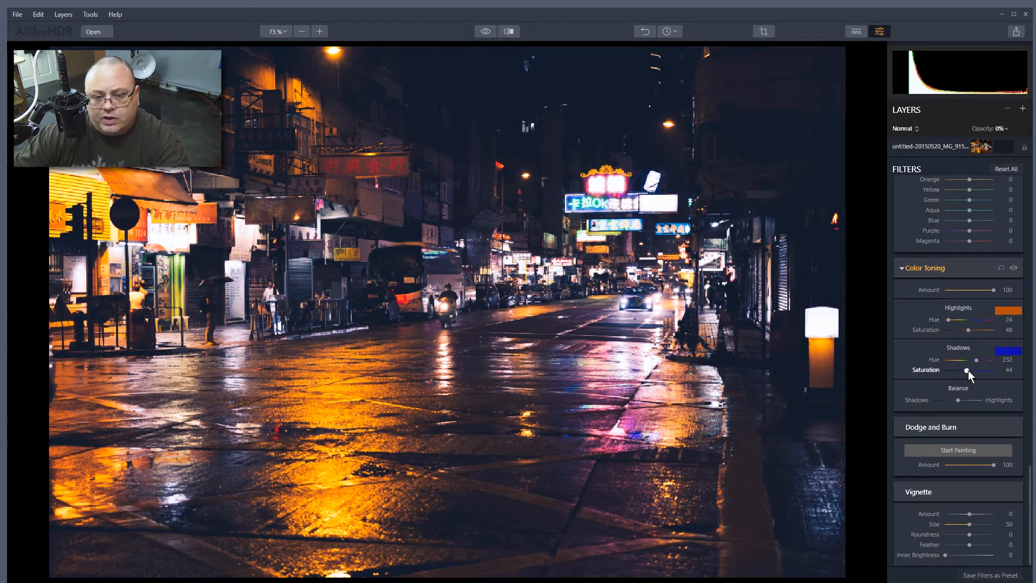
left_click_drag(968, 370, 967, 370)
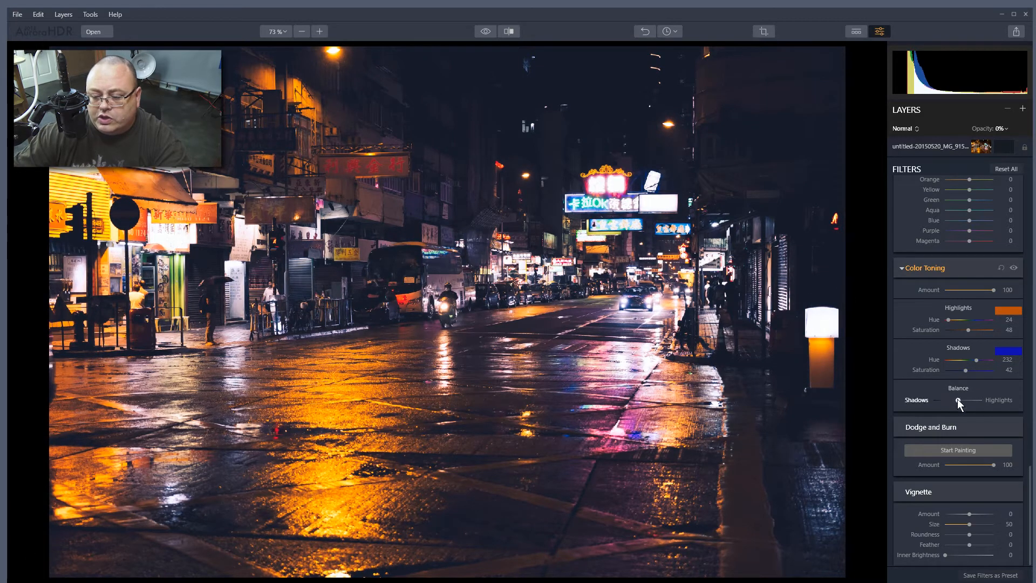
left_click_drag(995, 290, 946, 290)
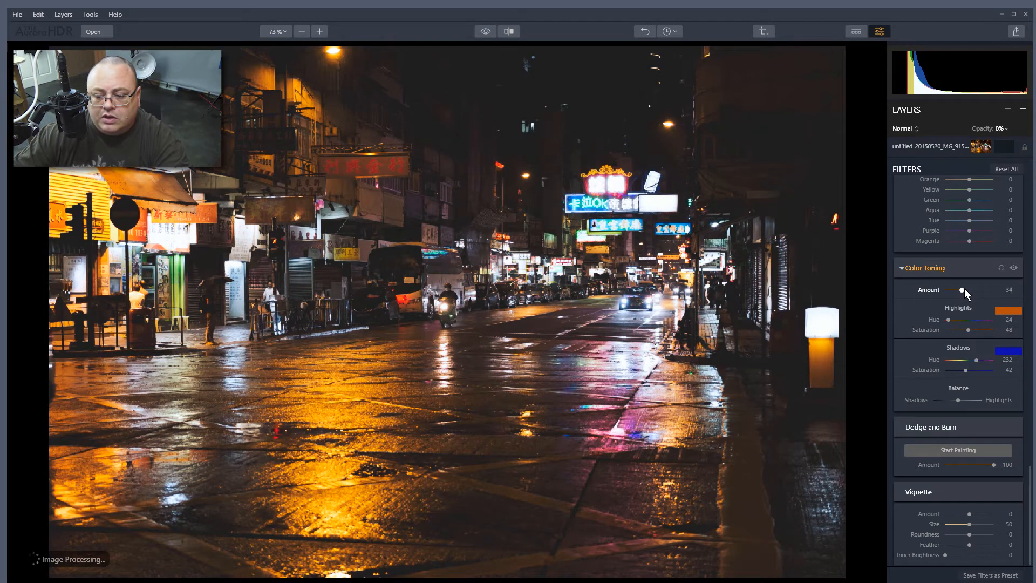
left_click_drag(976, 287, 980, 287)
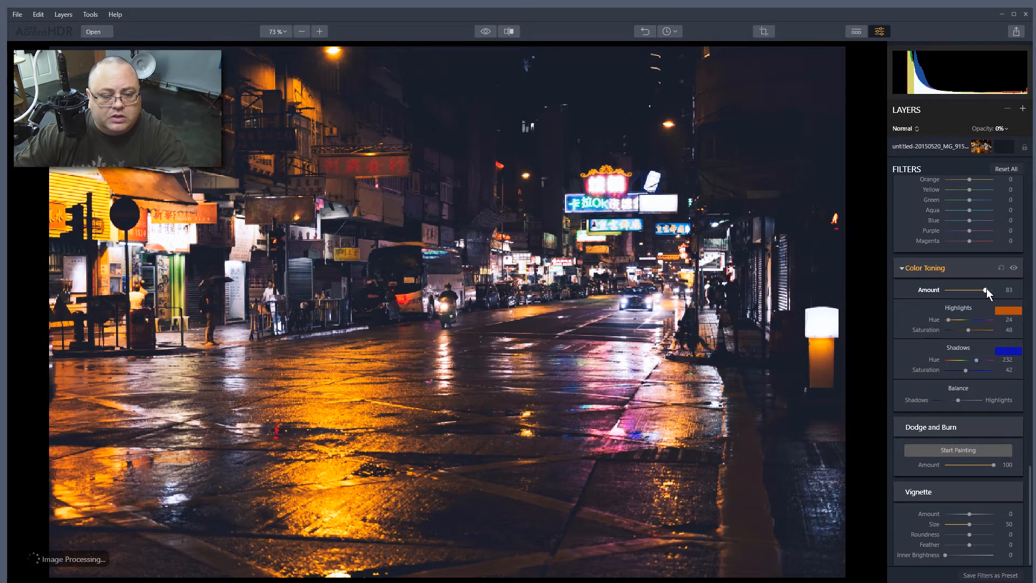
left_click_drag(989, 289, 999, 289)
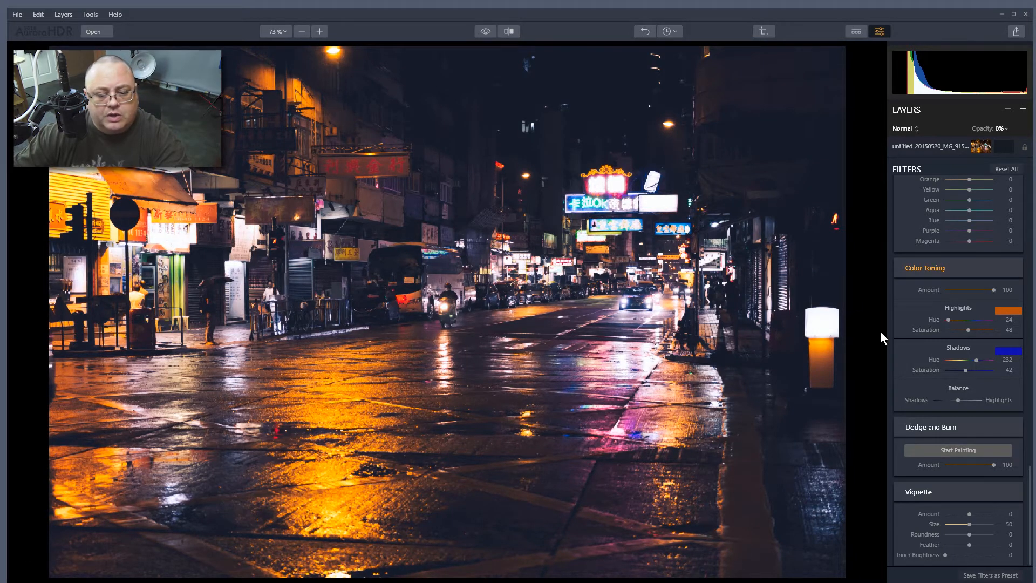
- Brighten the street photo by setting the HDR Basic Smart Tone to 24
scroll(1004, 416, "up", 10)
scroll(996, 404, "up", 10)
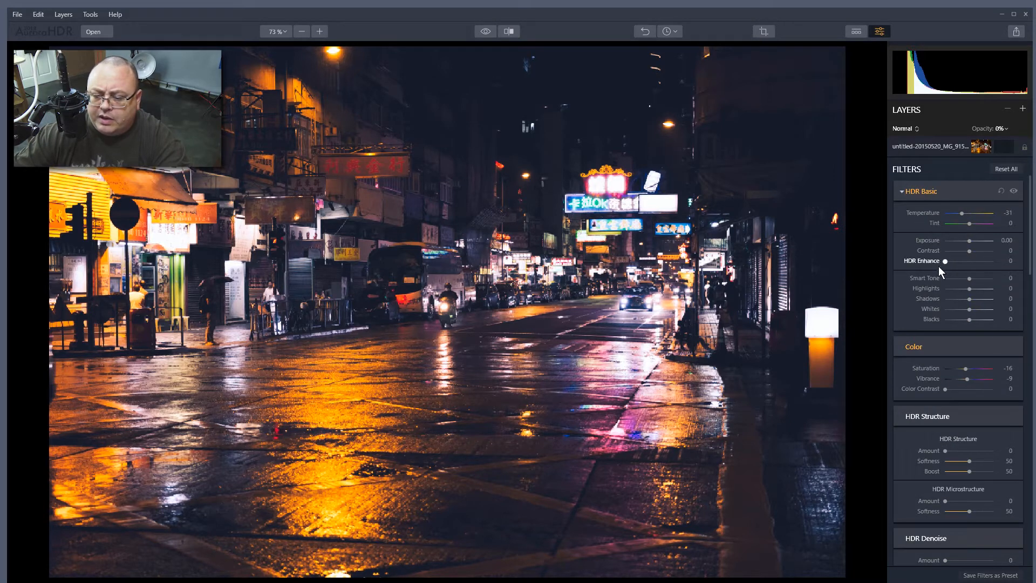
left_click_drag(970, 277, 974, 277)
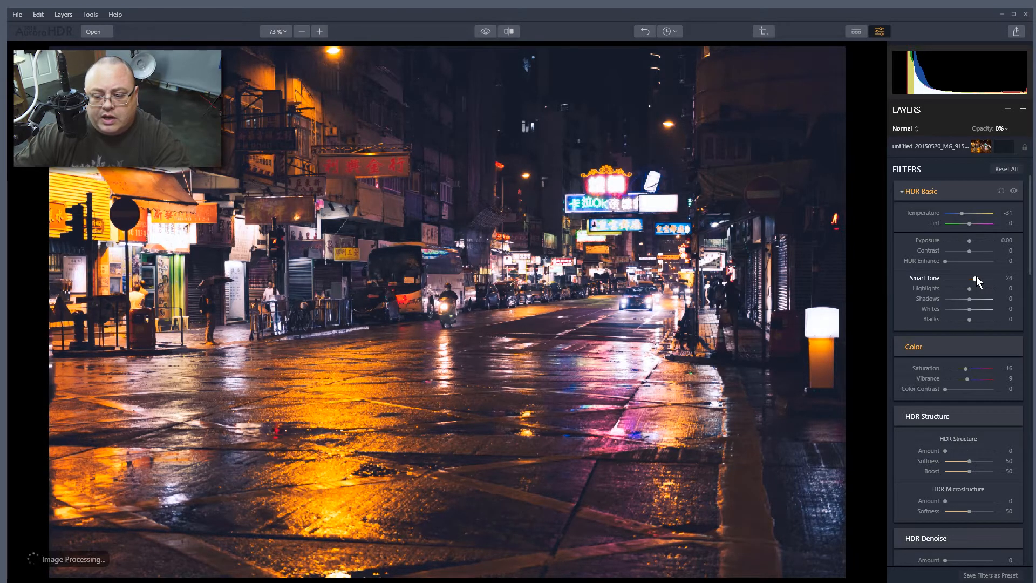
- Bring out detail by setting the HDR Structure Amount to 17 and the HDR Microstructure Amount to 14
scroll(999, 434, "down", 3)
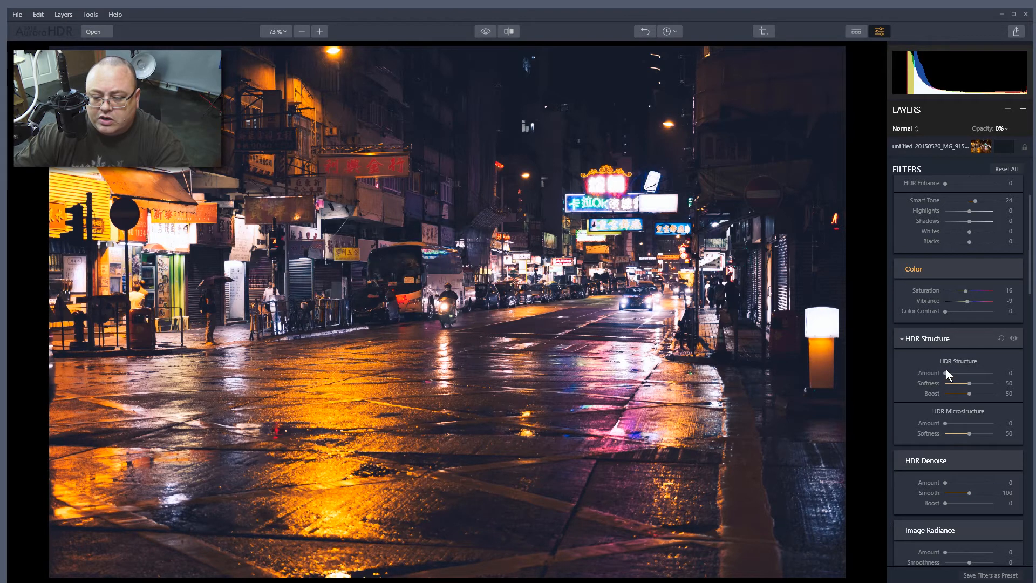
left_click_drag(949, 372, 954, 371)
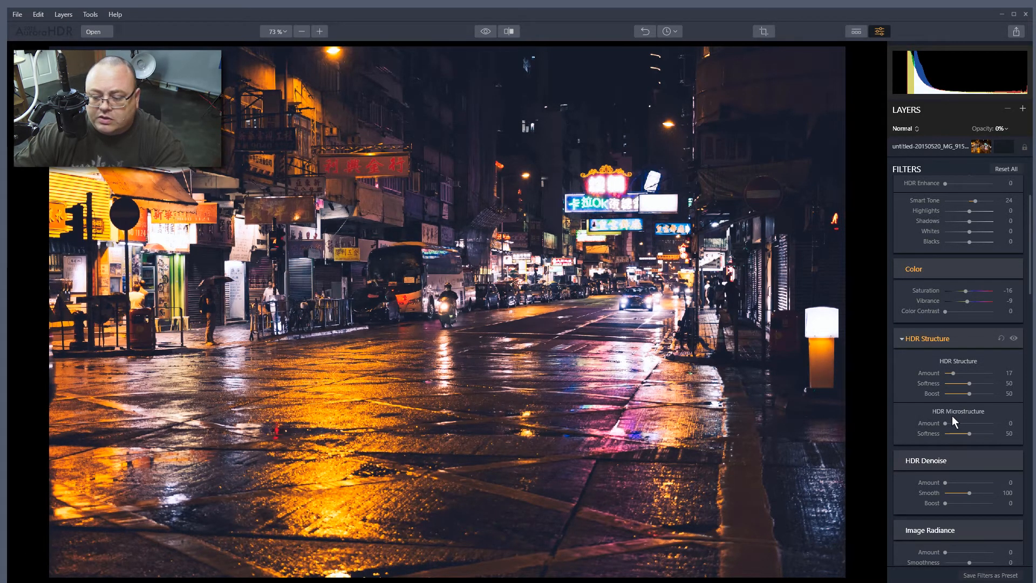
left_click_drag(945, 424, 953, 424)
- Try a strong Image Radiance Amount on the street photo and return it to 0
scroll(987, 422, "down", 4)
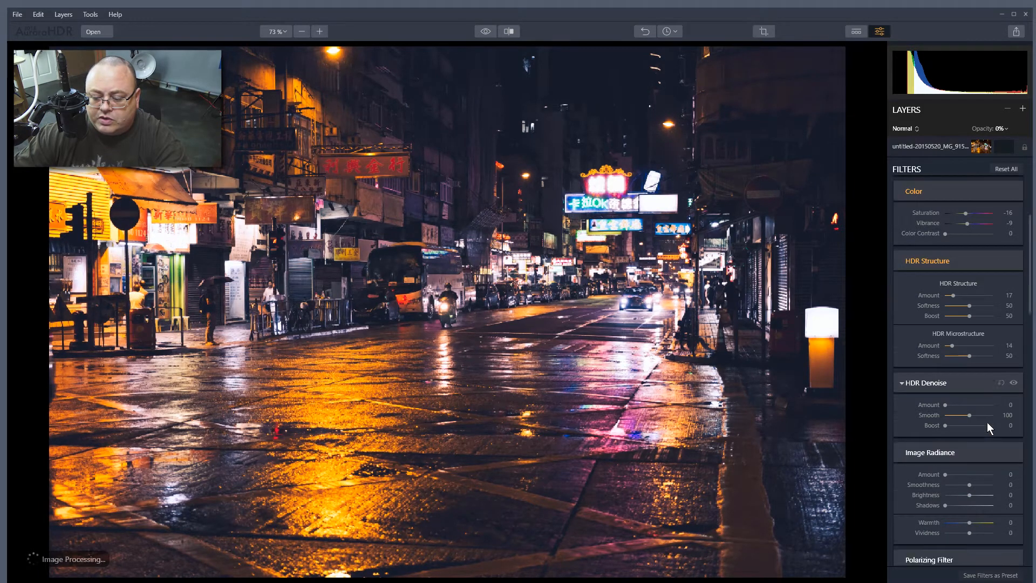
left_click_drag(945, 449, 985, 447)
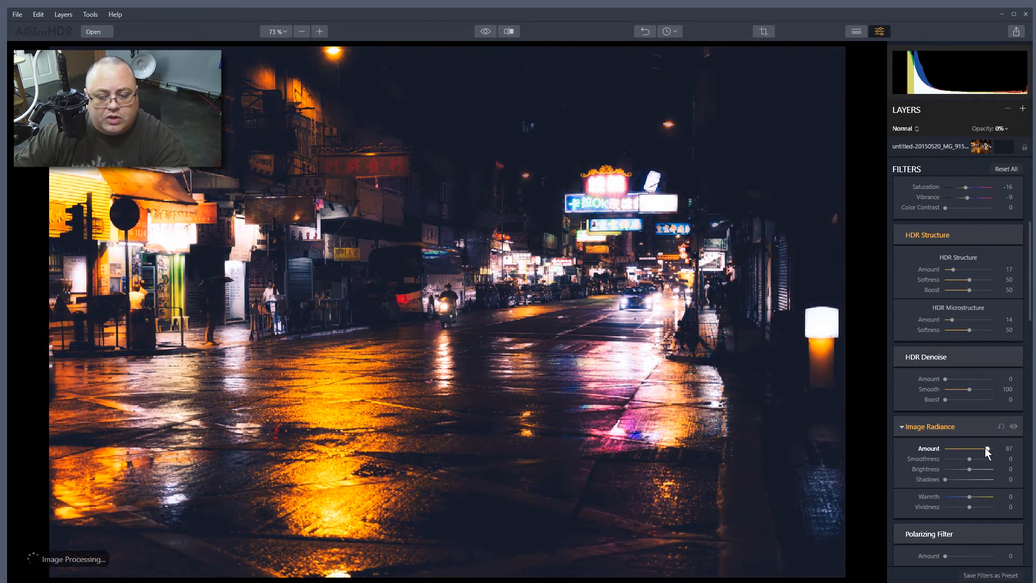
- Add a soft glow to the lights by setting the Glow Amount to 26
scroll(980, 444, "down", 3)
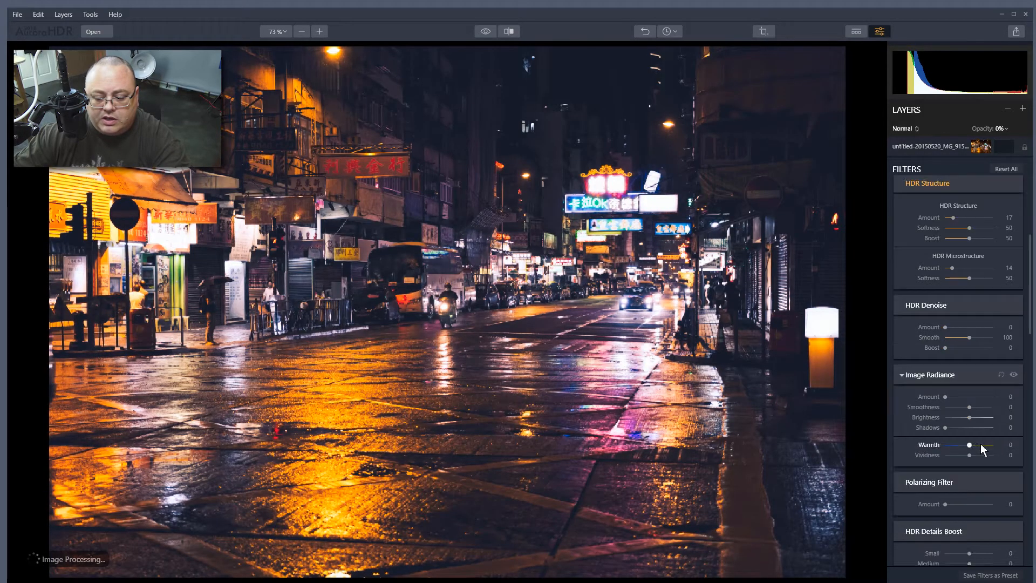
scroll(957, 491, "down", 3)
left_click_drag(945, 477, 956, 474)
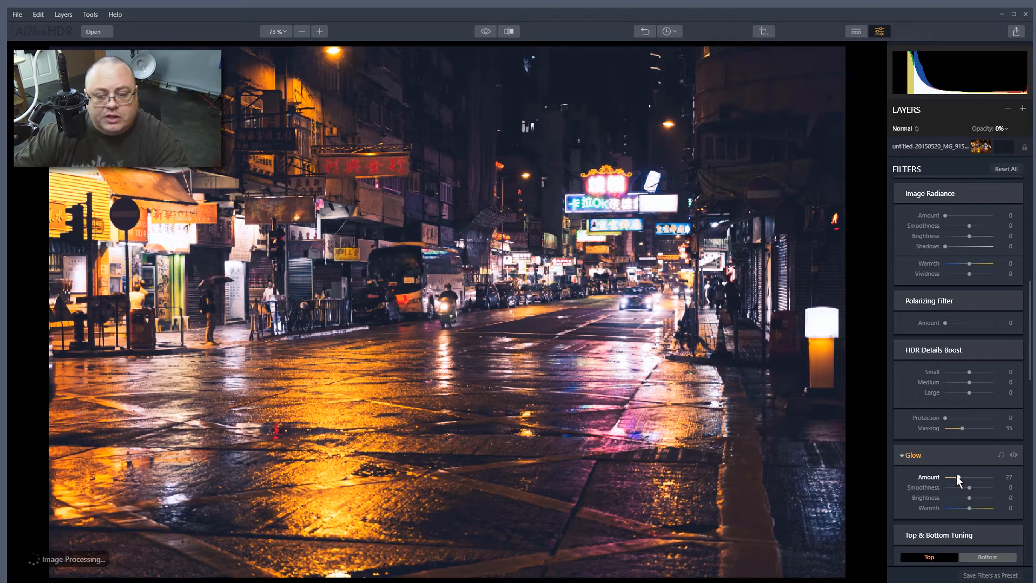
mouse_move(956, 475)
left_mouse_down()
mouse_move(992, 471)
mouse_move(955, 477)
left_mouse_up()
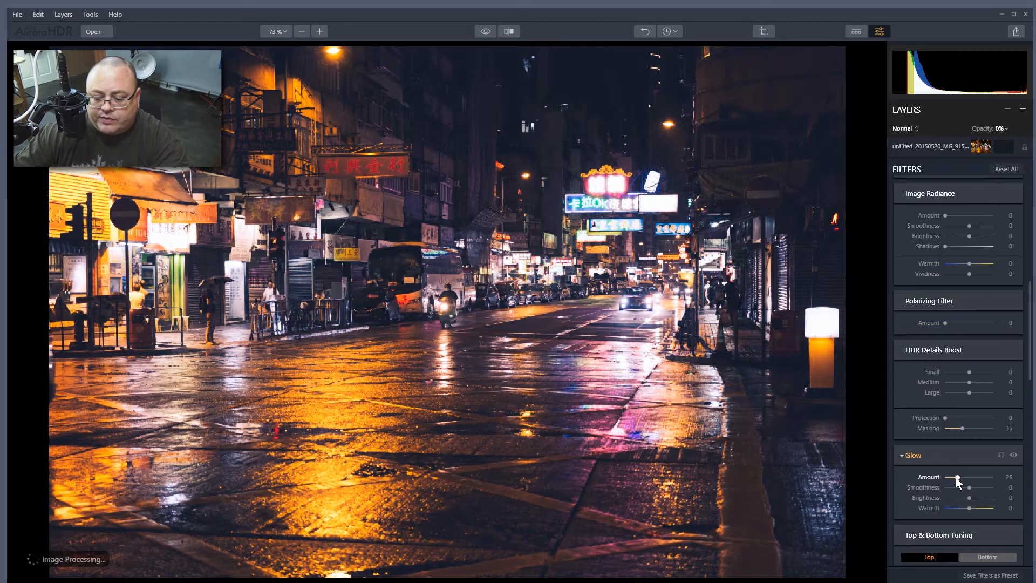
- Set the base photo's Image Radiance Amount to about 13 and add a new adjustment layer
scroll(963, 445, "up", 5)
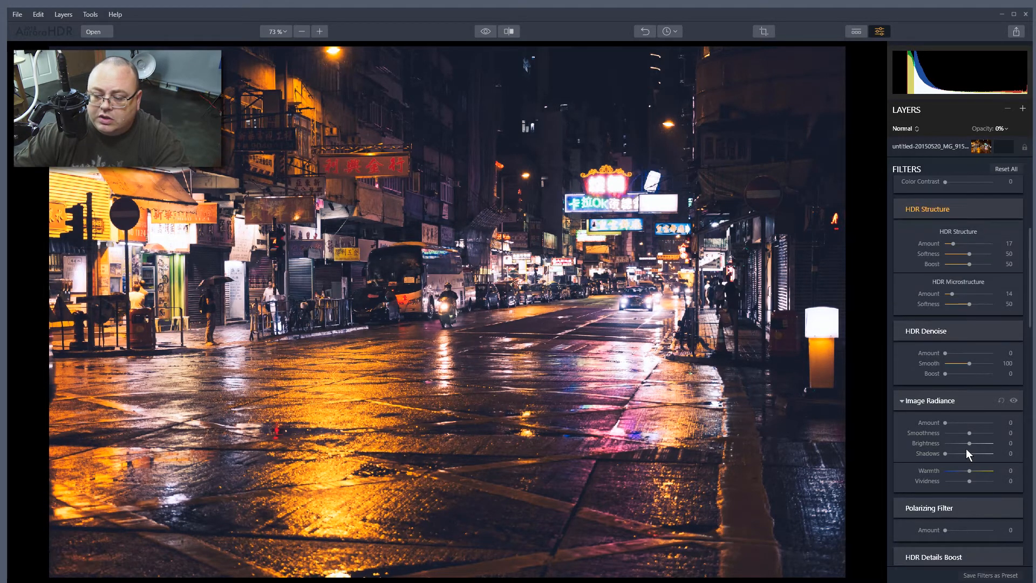
scroll(966, 450, "up", 2)
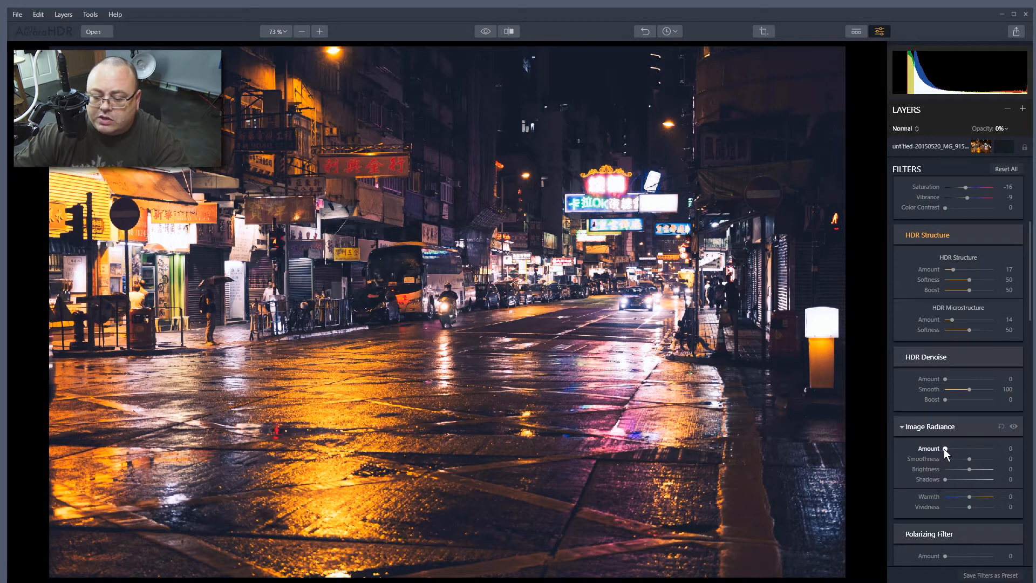
left_click_drag(945, 449, 950, 449)
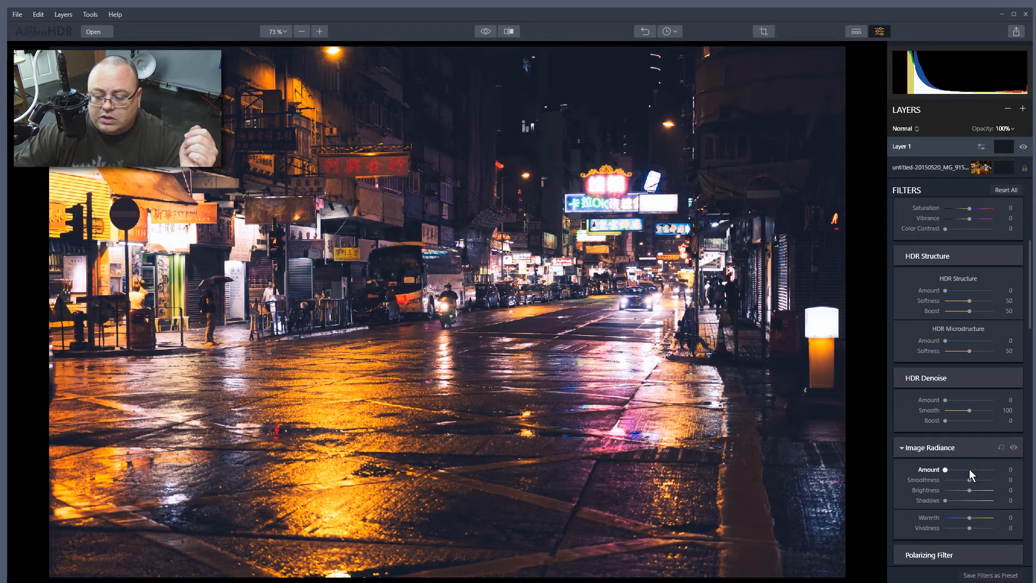
- Set Layer 1's Image Radiance Amount to 100 and start editing its mask with a brush of size 192
left_click_drag(944, 469, 965, 470)
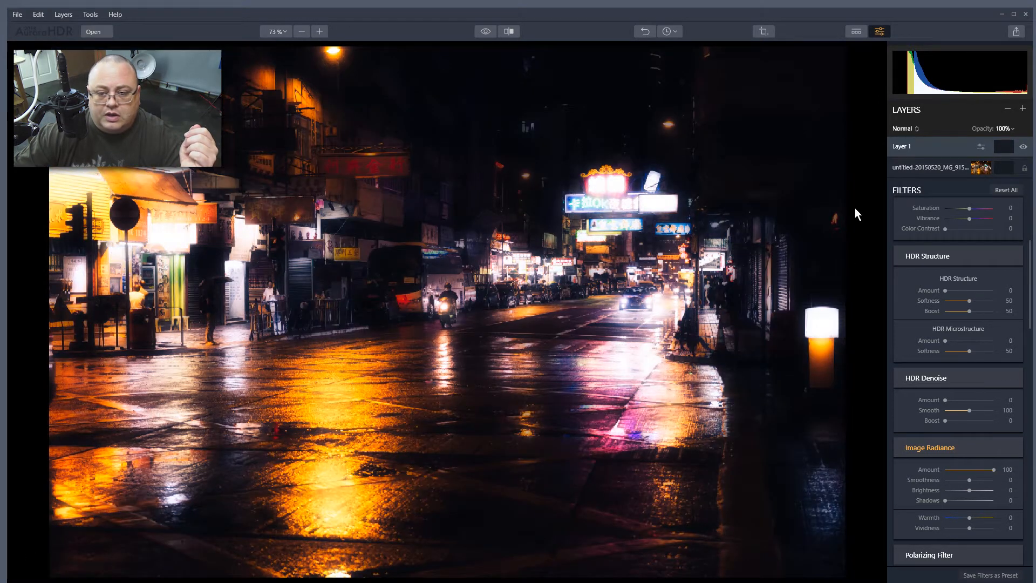
left_click(1004, 147)
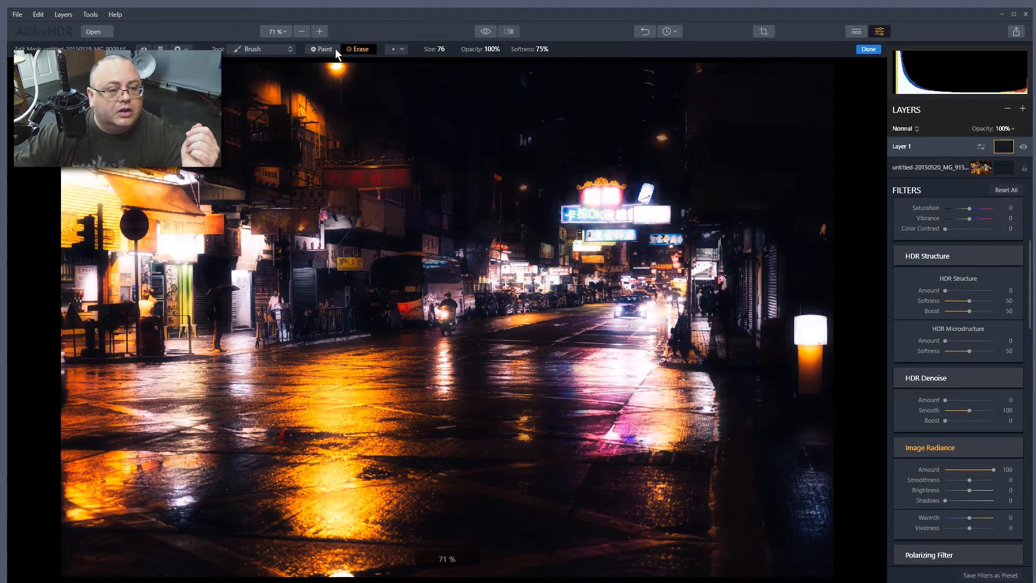
left_click(400, 49)
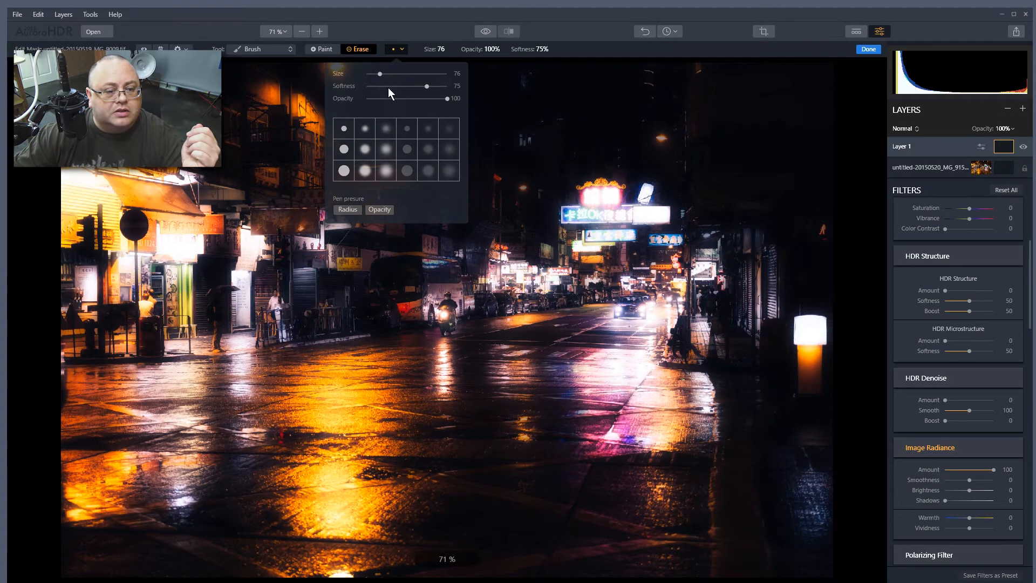
left_click_drag(381, 72, 405, 76)
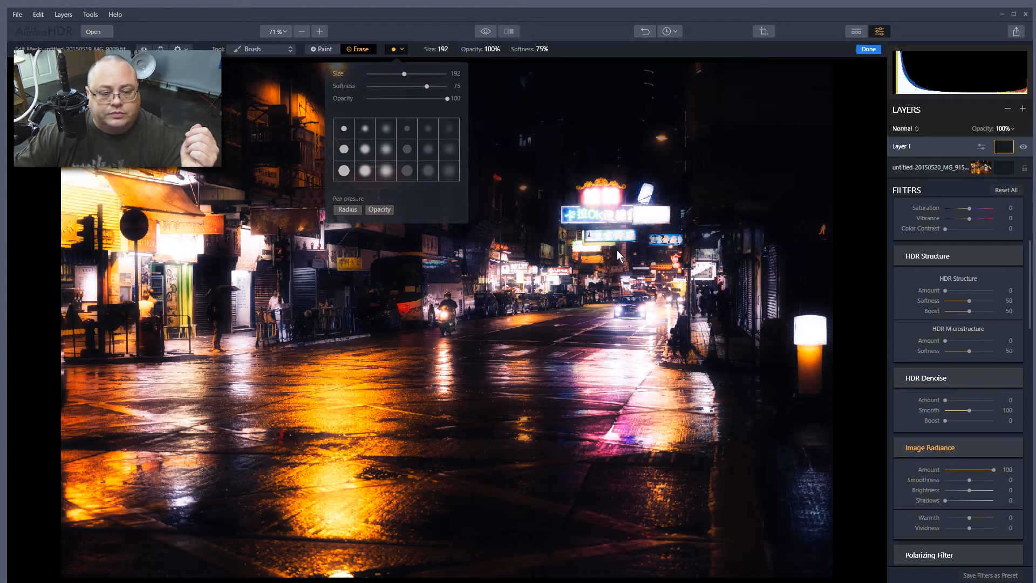
- Try brushing Layer 1's Image Radiance mask across the middle of the street, and undo the strokes and the radiance setting
left_click(458, 31)
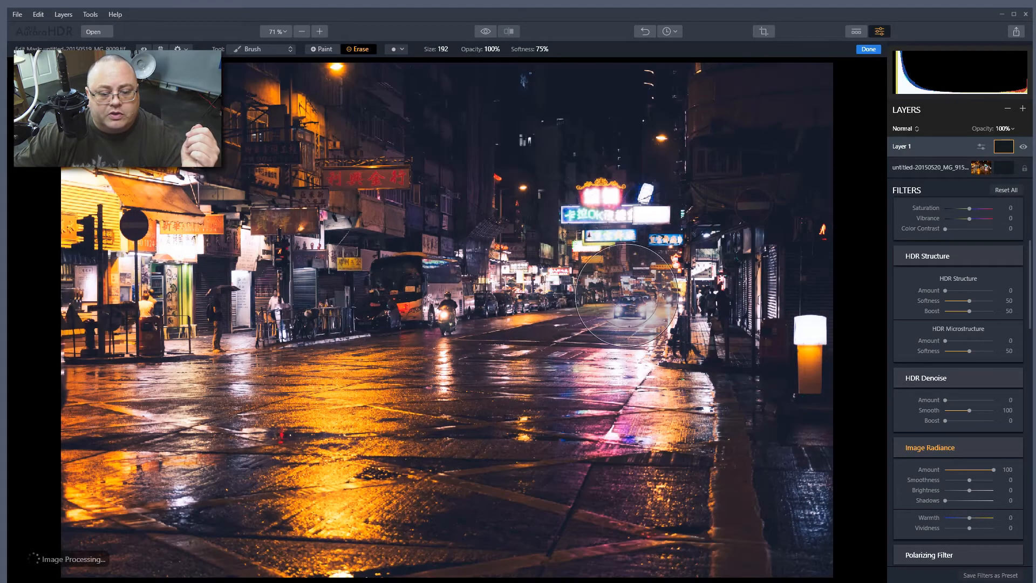
mouse_move(397, 310)
left_mouse_down()
mouse_move(381, 292)
mouse_move(324, 303)
mouse_move(371, 268)
mouse_move(238, 314)
left_mouse_up()
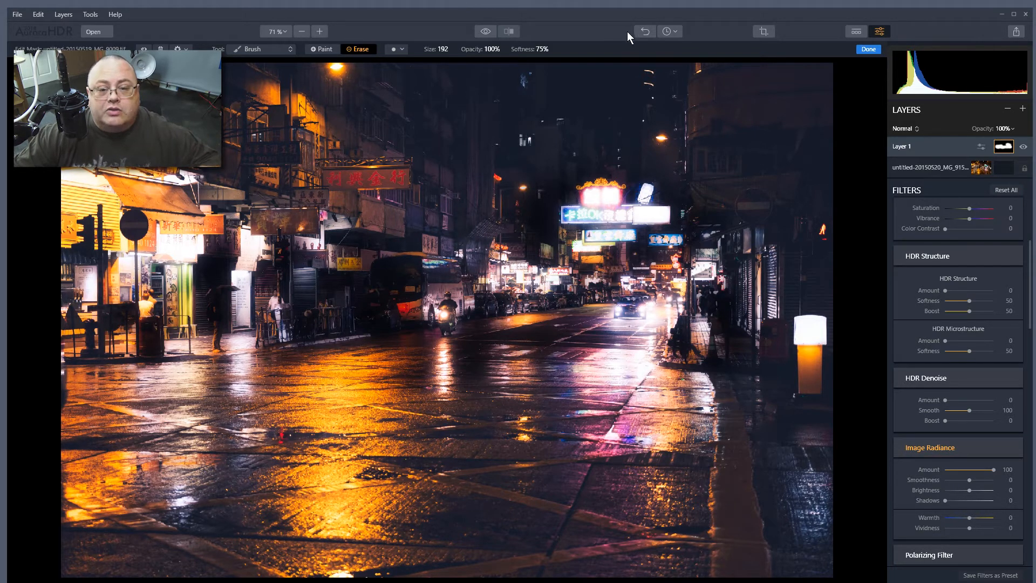
left_click(645, 31)
left_click(675, 32)
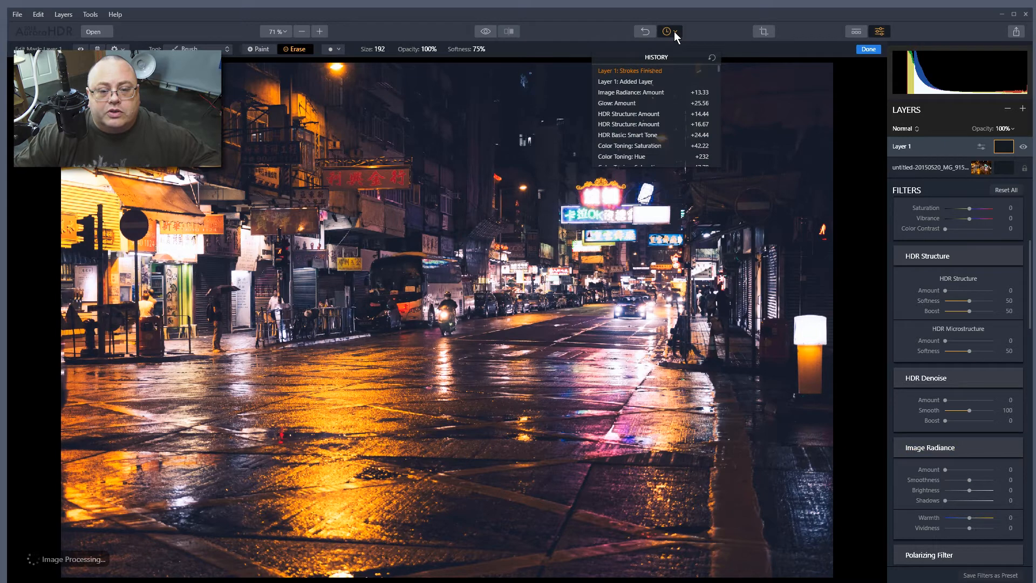
- Paint a band across the middle of the street in Layer 1's mask, try deleting the layer, and undo the deletion
left_click(260, 50)
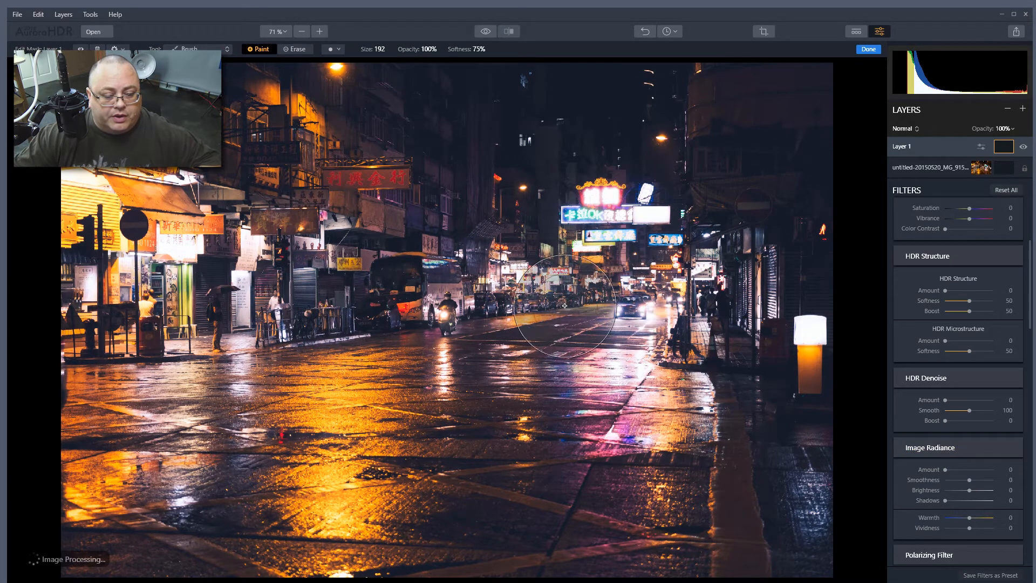
left_click_drag(459, 276, 302, 286)
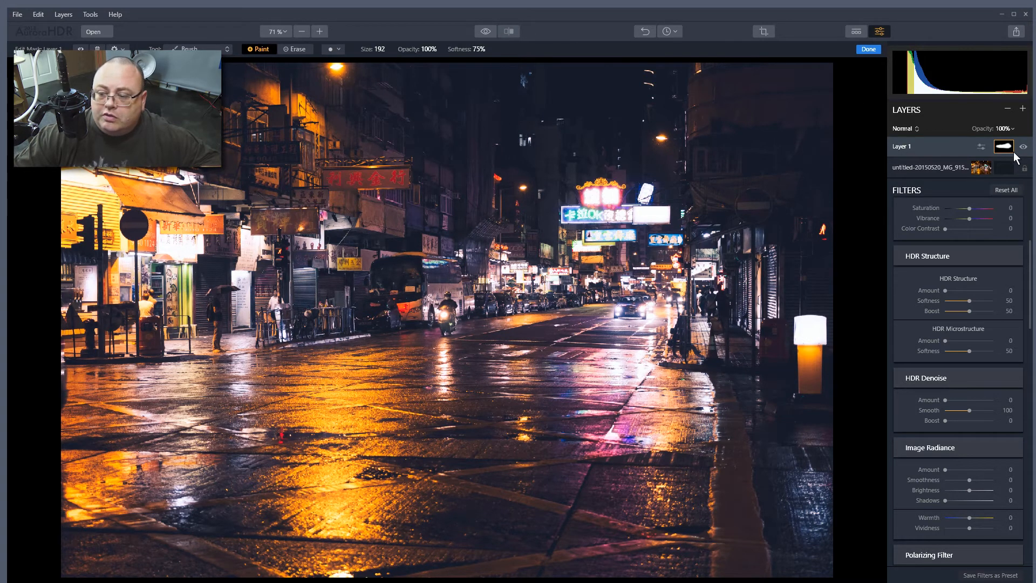
left_click(1007, 108)
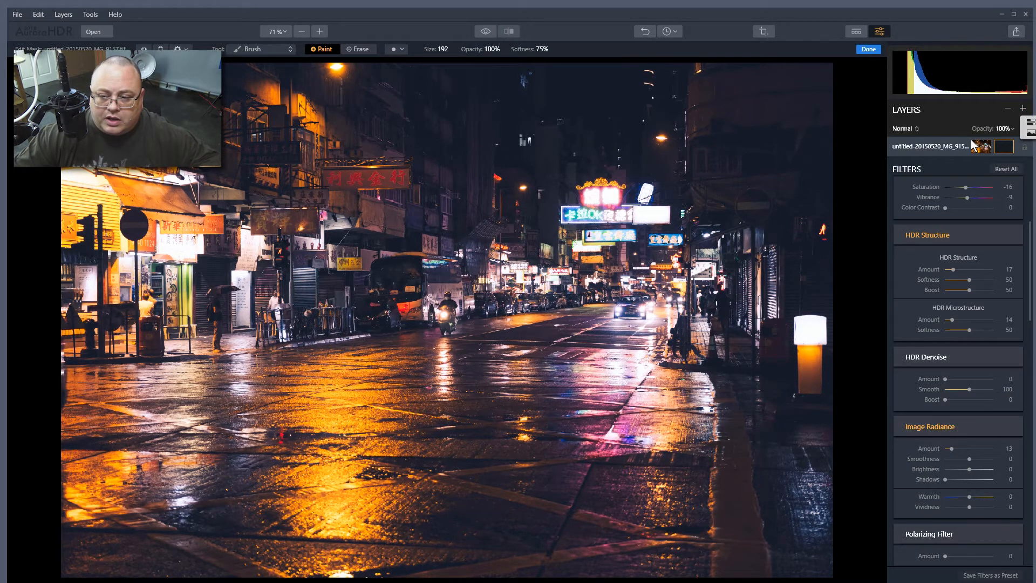
key("ctrl+z")
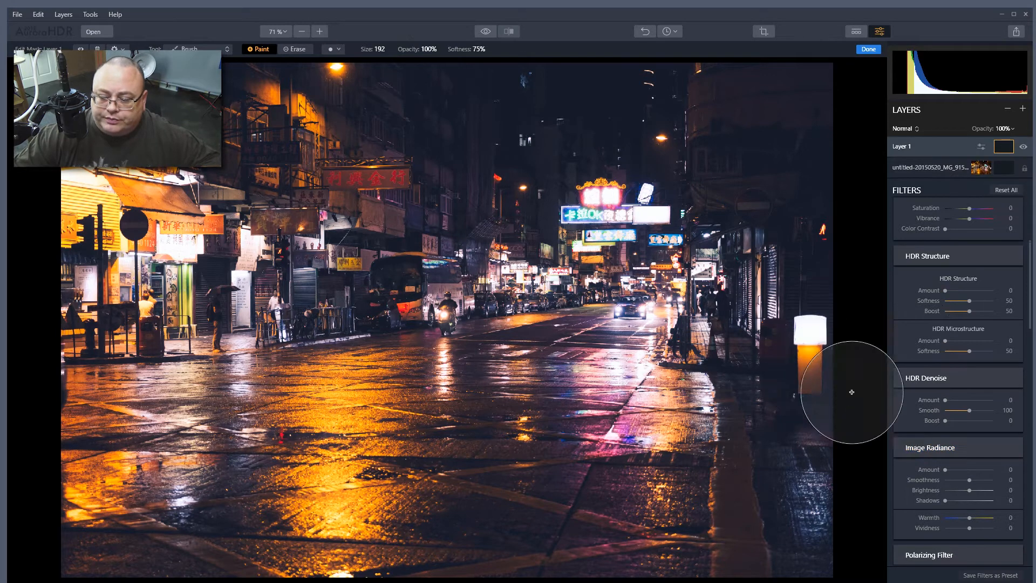
- Try Image Radiance Amounts of 52 and 36 on Layer 1 with its mask painted across the street, and delete the layer
left_click_drag(947, 469, 971, 471)
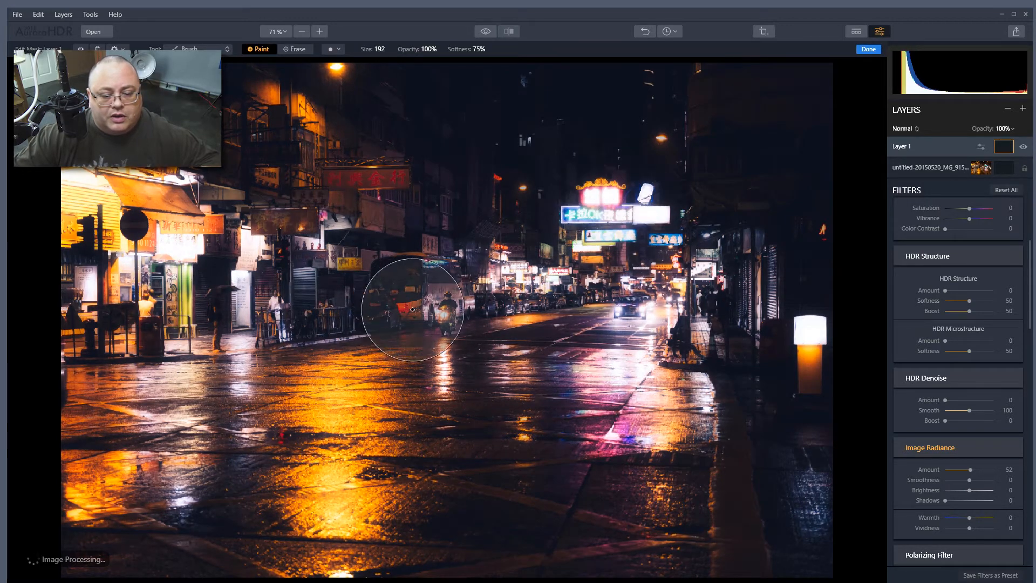
mouse_move(180, 310)
left_mouse_down()
mouse_move(481, 316)
mouse_move(669, 294)
left_mouse_up()
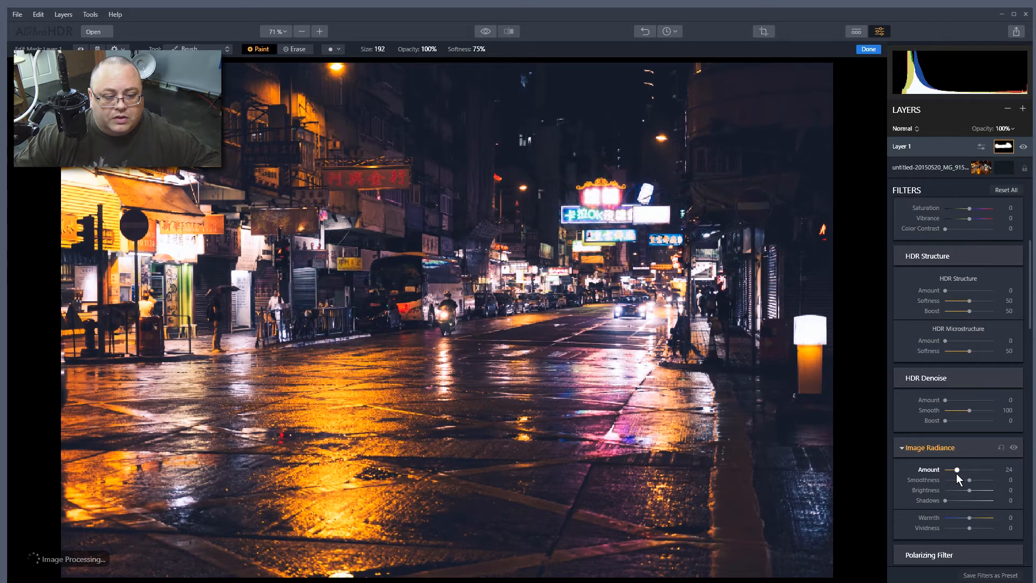
left_click_drag(956, 474, 961, 474)
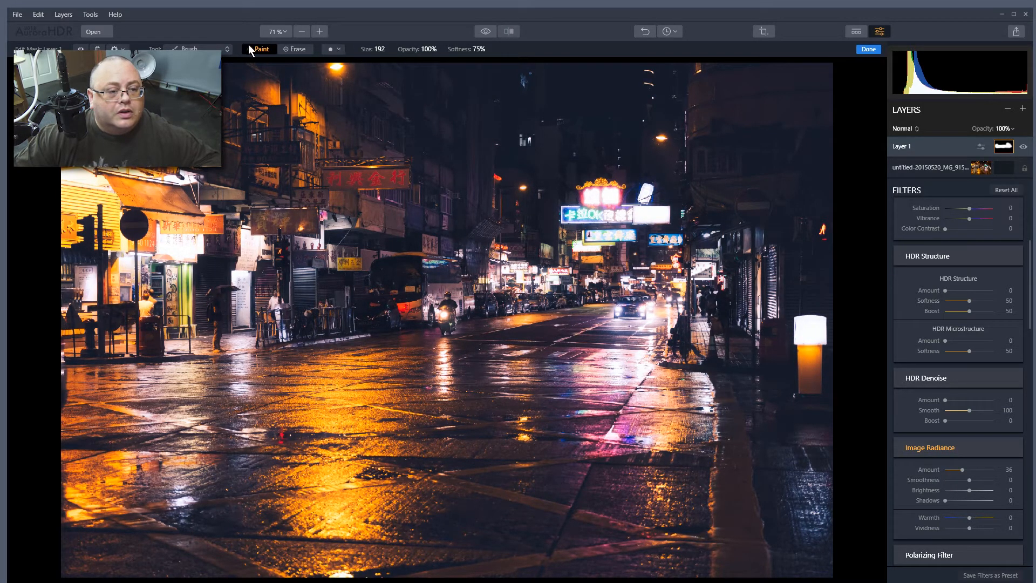
left_click(1007, 109)
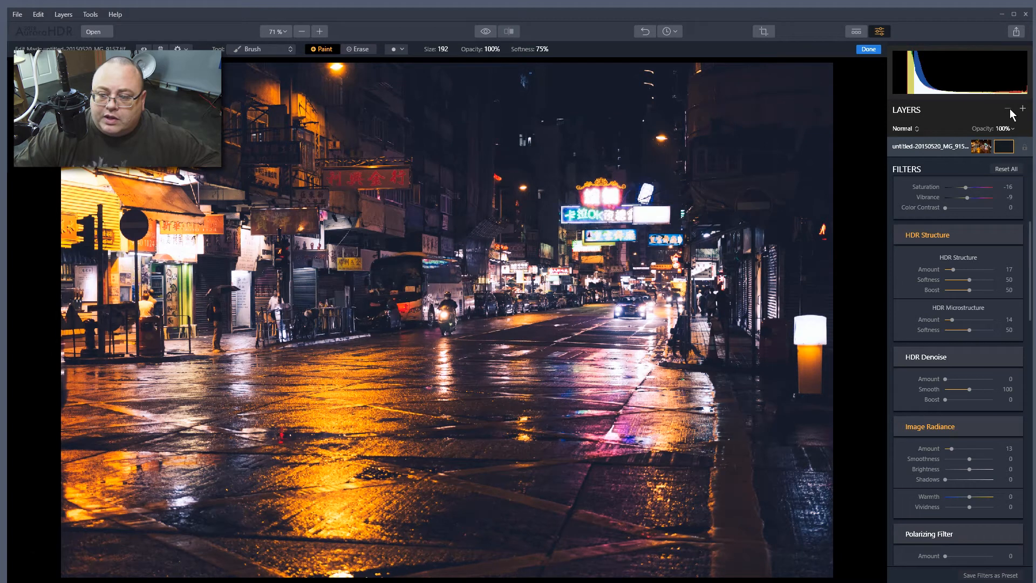
- Set the street photo's Vignette Amount to -29 and its HSL hues to Red 9, Orange 22, Green -20, Blue 22 and Magenta -29
scroll(1001, 441, "down", 10)
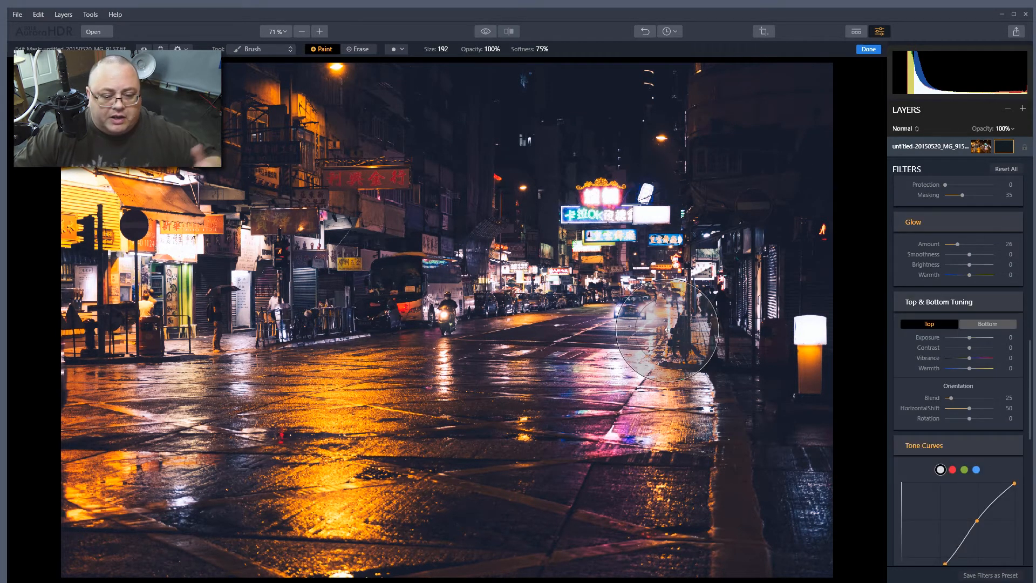
scroll(984, 437, "down", 2)
scroll(985, 440, "down", 15)
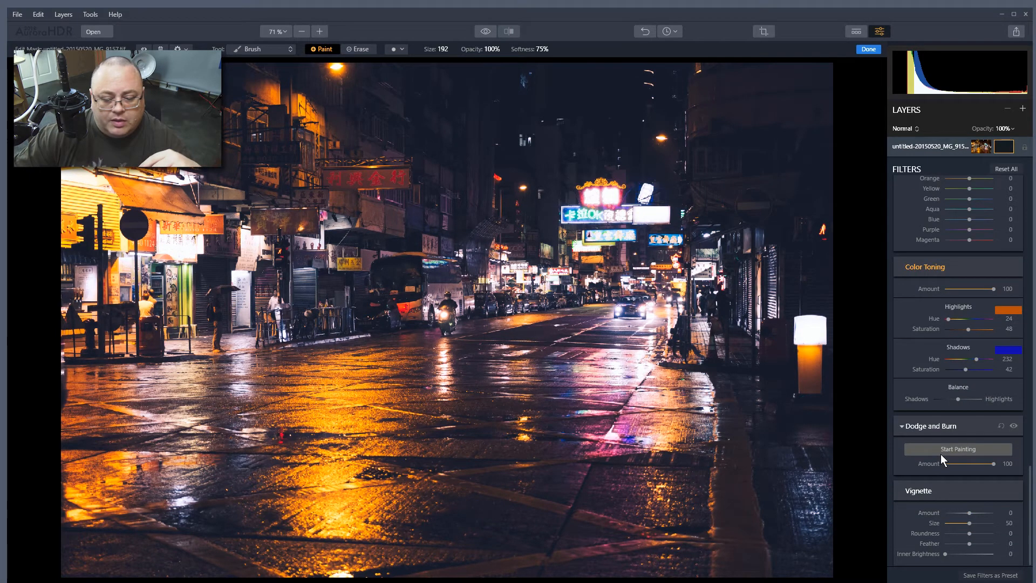
left_click_drag(968, 512, 963, 512)
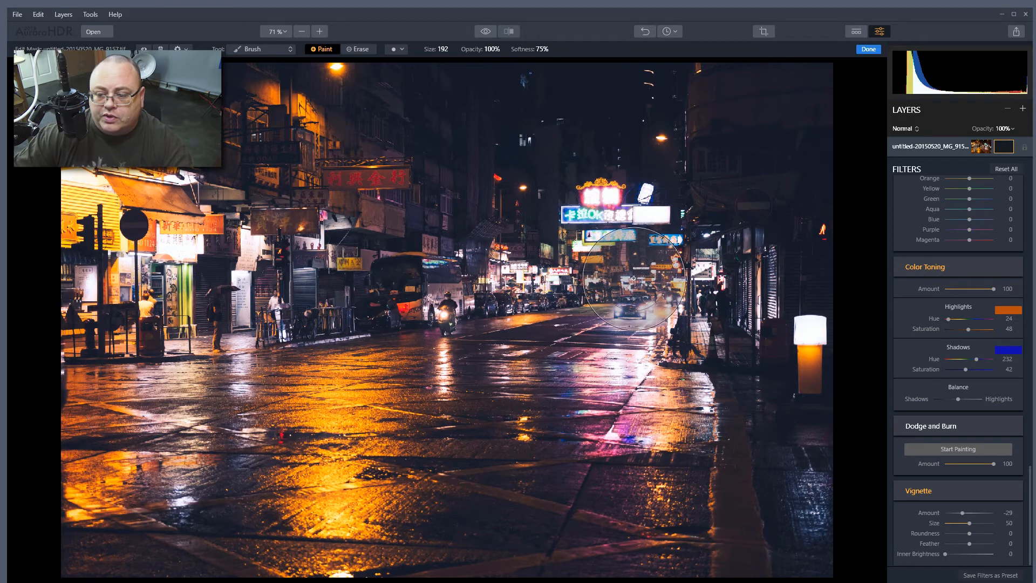
scroll(976, 405, "up", 3)
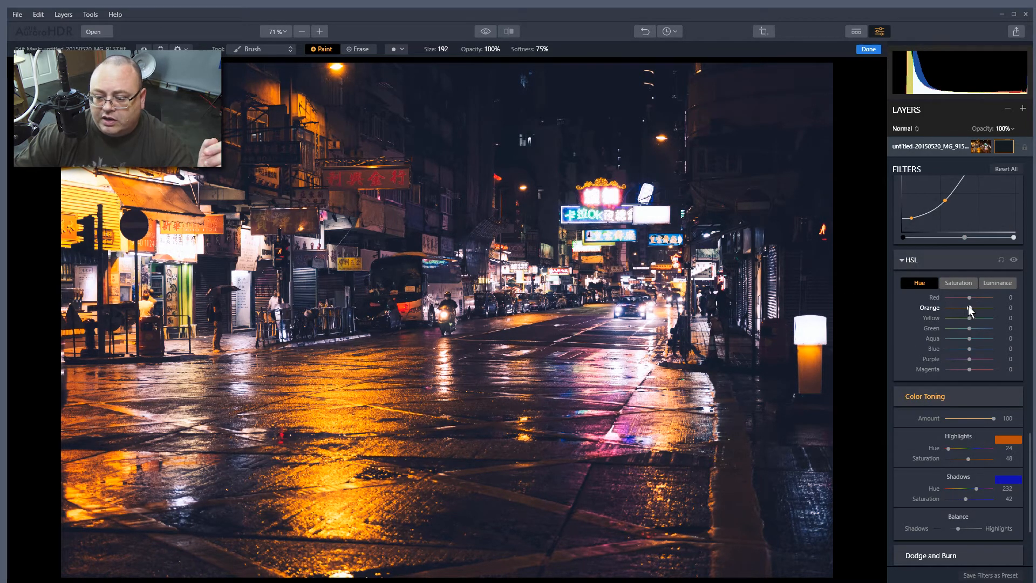
left_click_drag(968, 305, 963, 370)
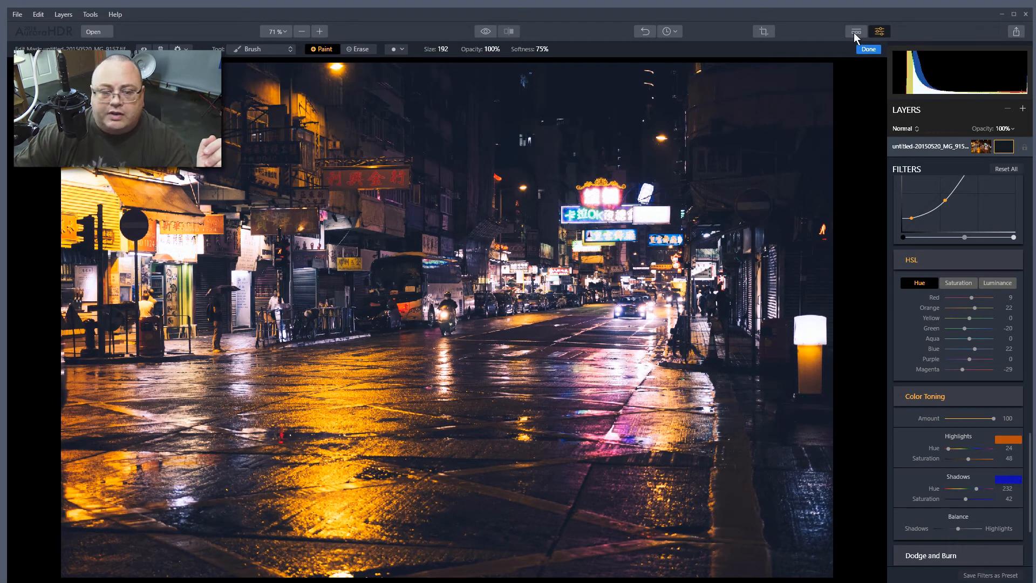
- Open the portrait 20170624-_MG_5418.tif, create an HDR image from it, and hide the presets strip
left_click(91, 33)
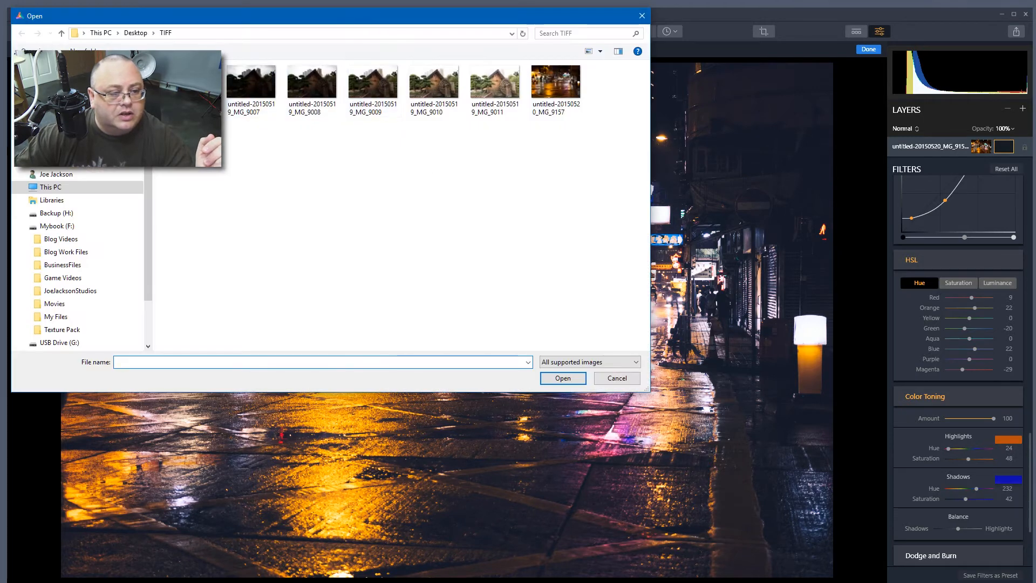
left_click(570, 378)
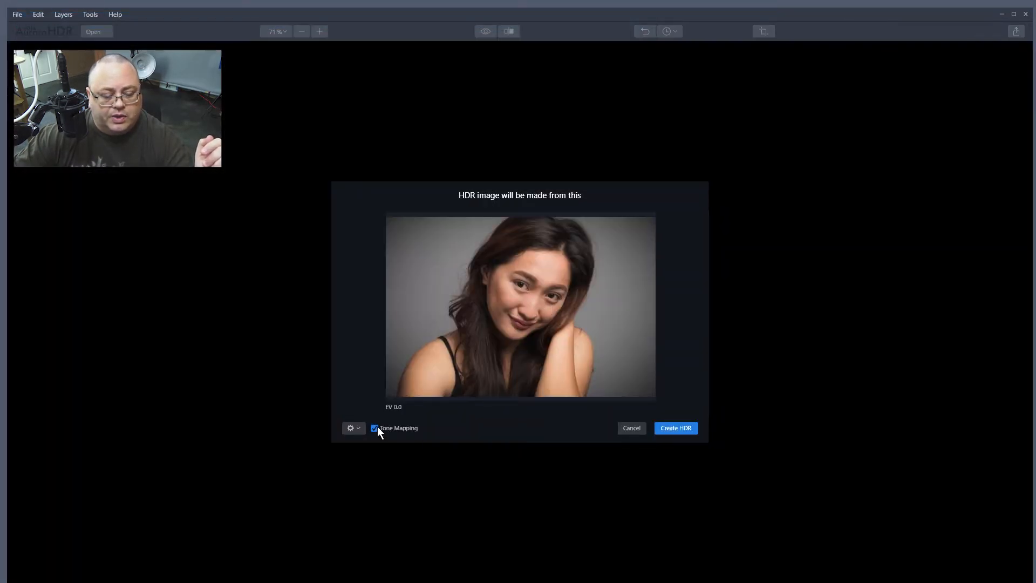
left_click(676, 428)
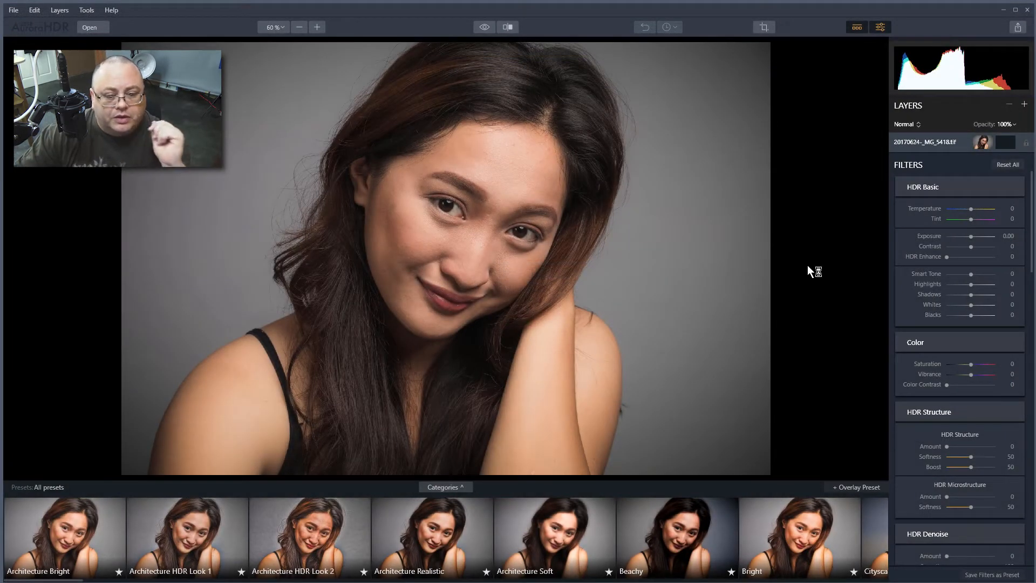
left_click(859, 24)
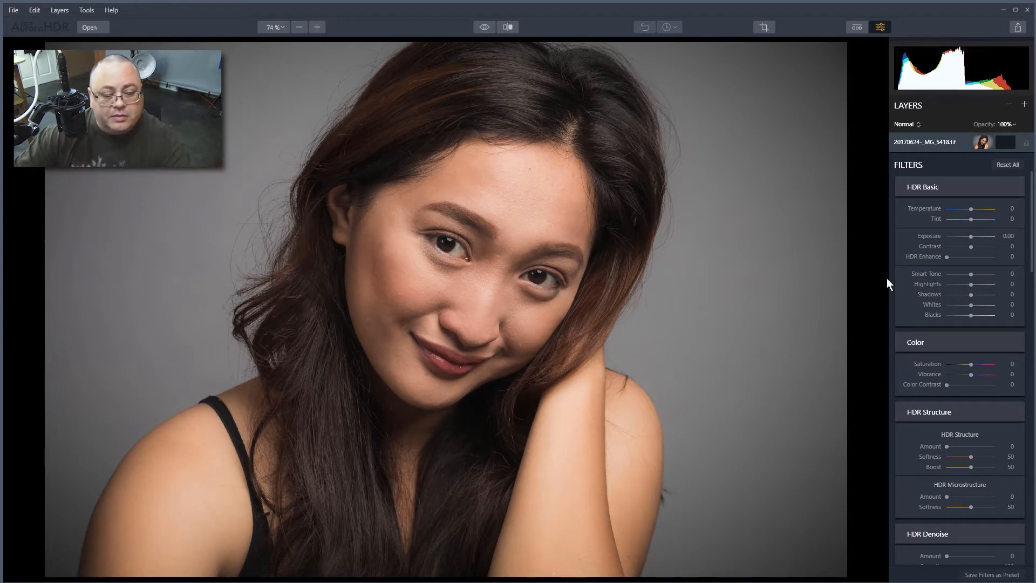
- Set the portrait's Highlights to 16, Shadows to -22 and Whites to 11, and its Saturation and Vibrance to -4 each
scroll(988, 407, "down", 2)
scroll(987, 406, "up", 2)
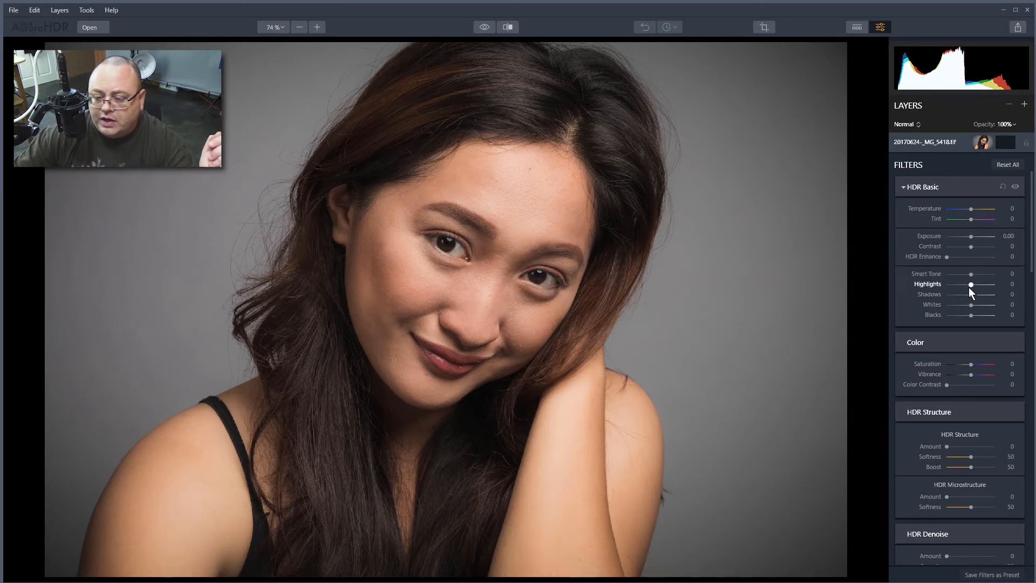
left_click_drag(969, 283, 973, 303)
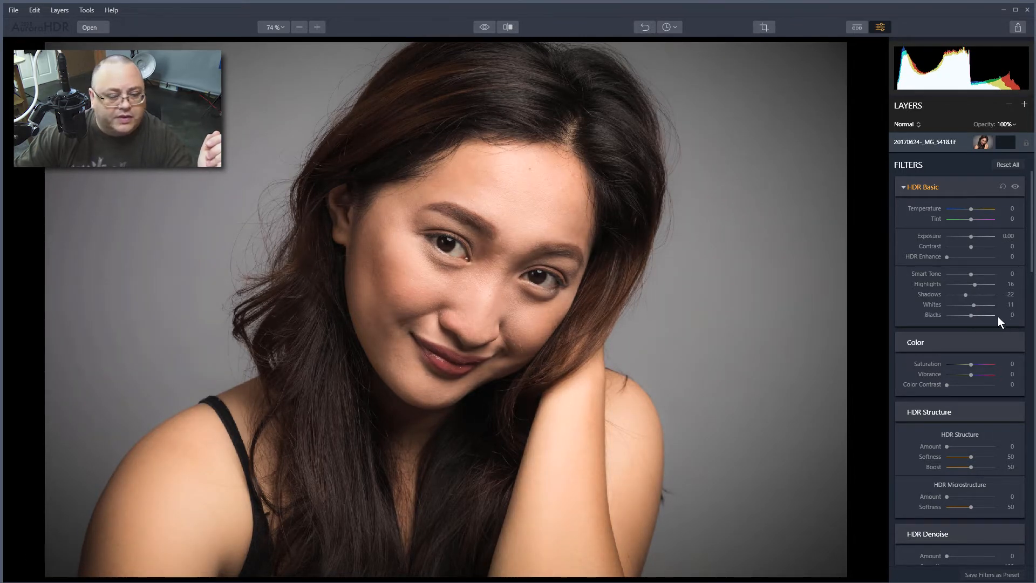
scroll(995, 329, "down", 3)
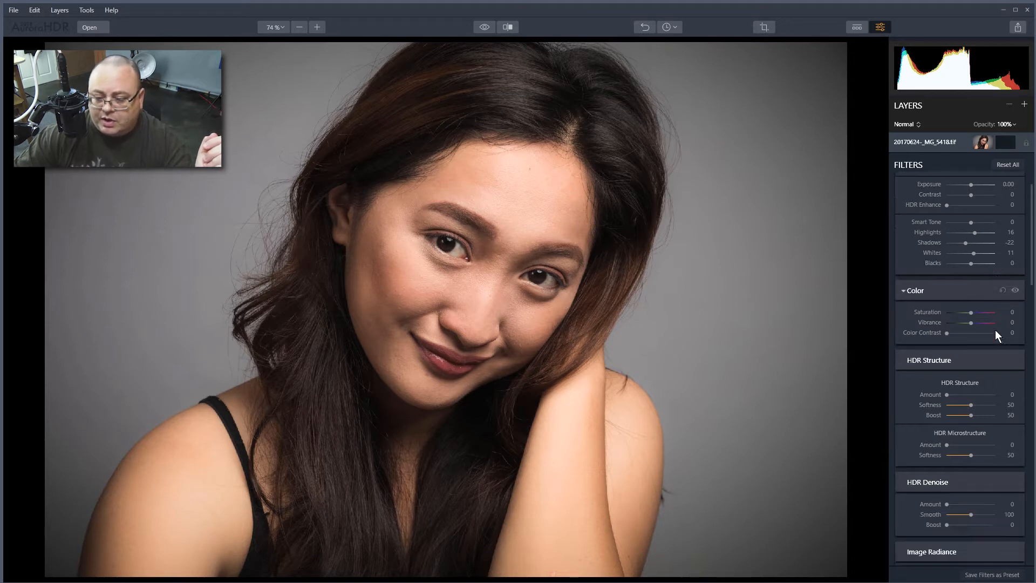
left_click_drag(970, 287, 967, 296)
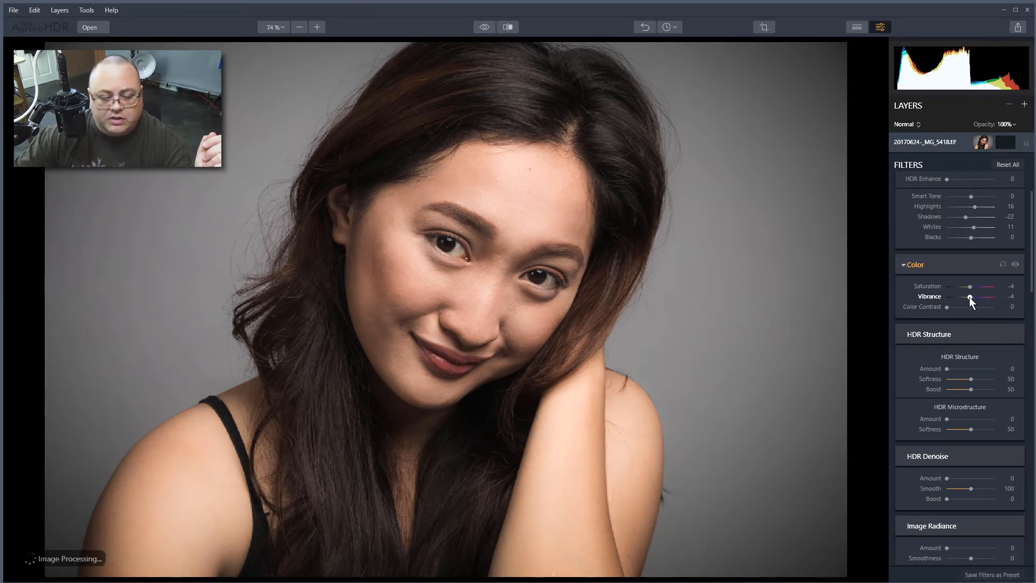
- Add a light Image Radiance effect to the portrait with an Amount of 8
scroll(1005, 312, "down", 3)
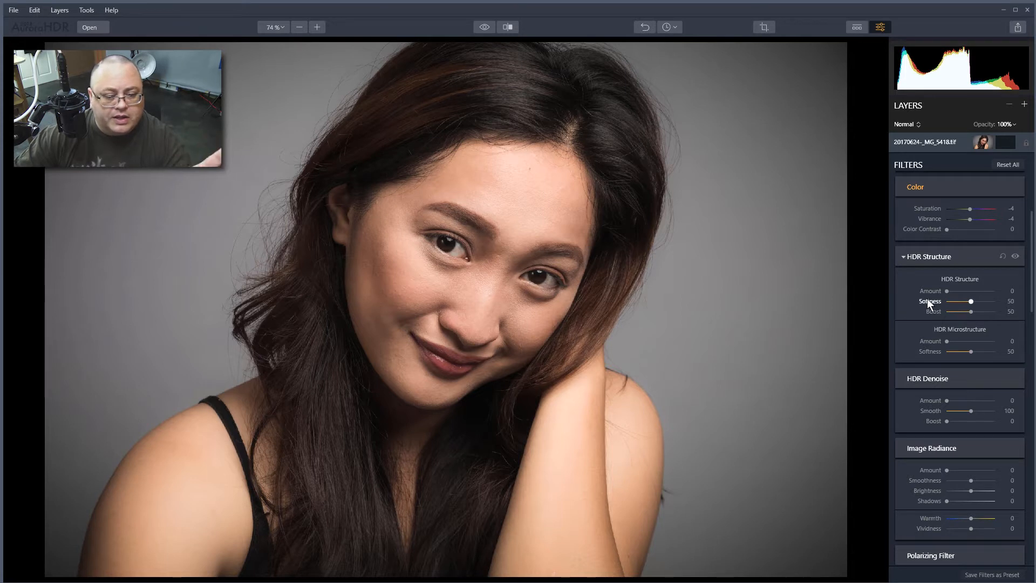
scroll(996, 370, "down", 5)
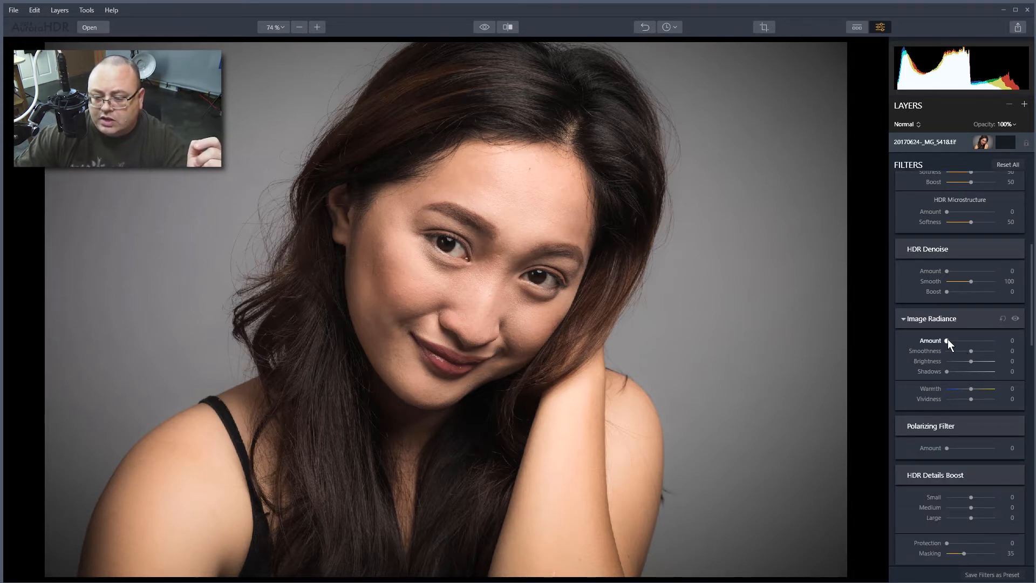
left_click_drag(948, 339, 951, 339)
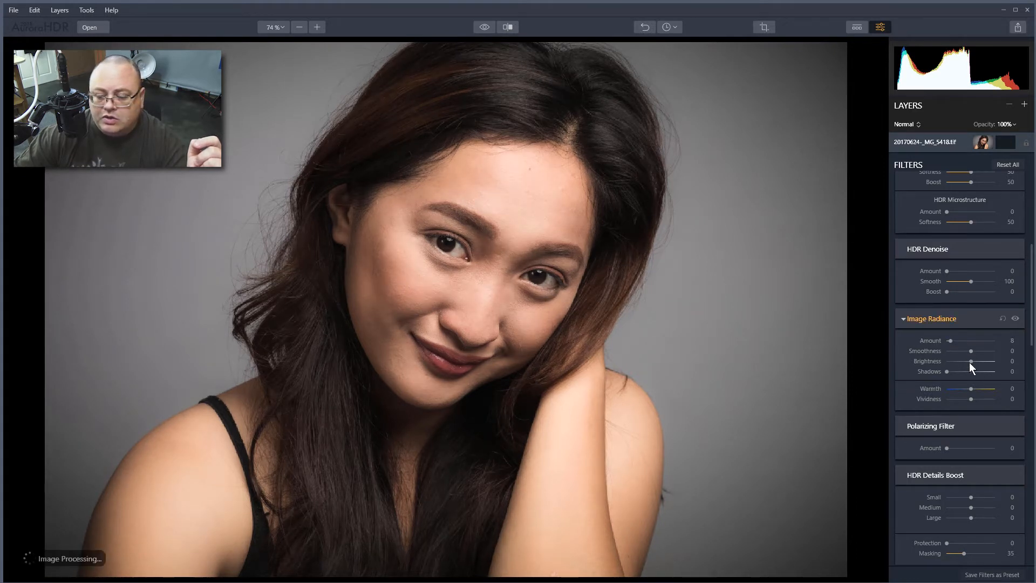
- Shape the portrait's RGB tone curve into a gentle S with a lowered shadow point, a raised highlight point and slightly lifted blacks
scroll(982, 397, "down", 2)
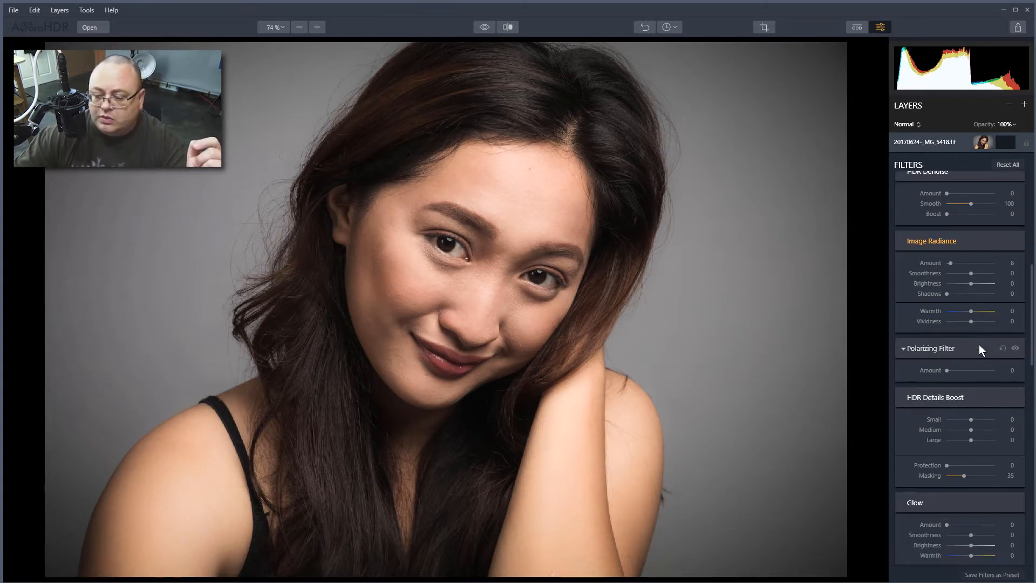
scroll(986, 402, "down", 1)
scroll(990, 384, "down", 1)
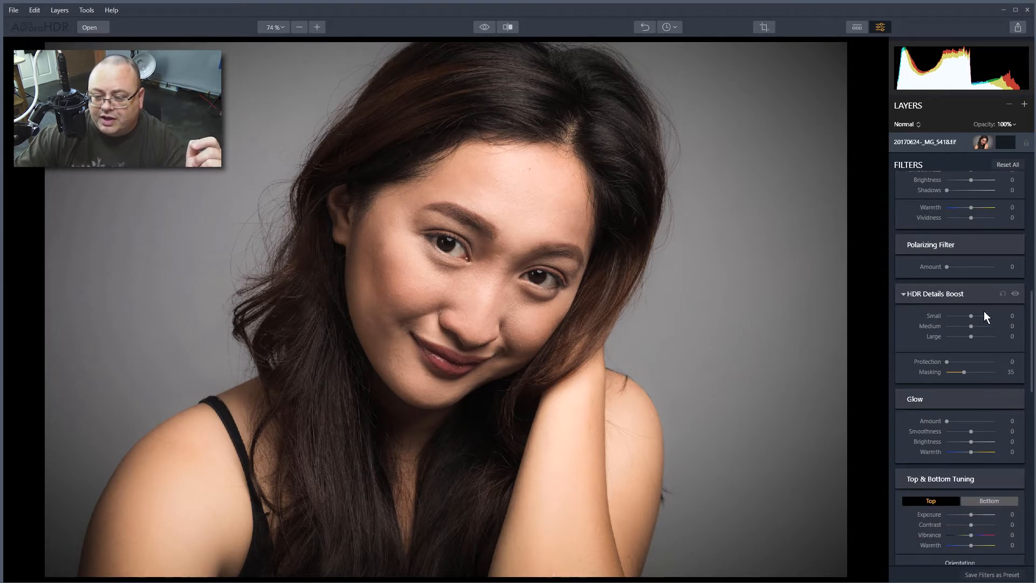
scroll(982, 362, "down", 2)
scroll(971, 383, "down", 5)
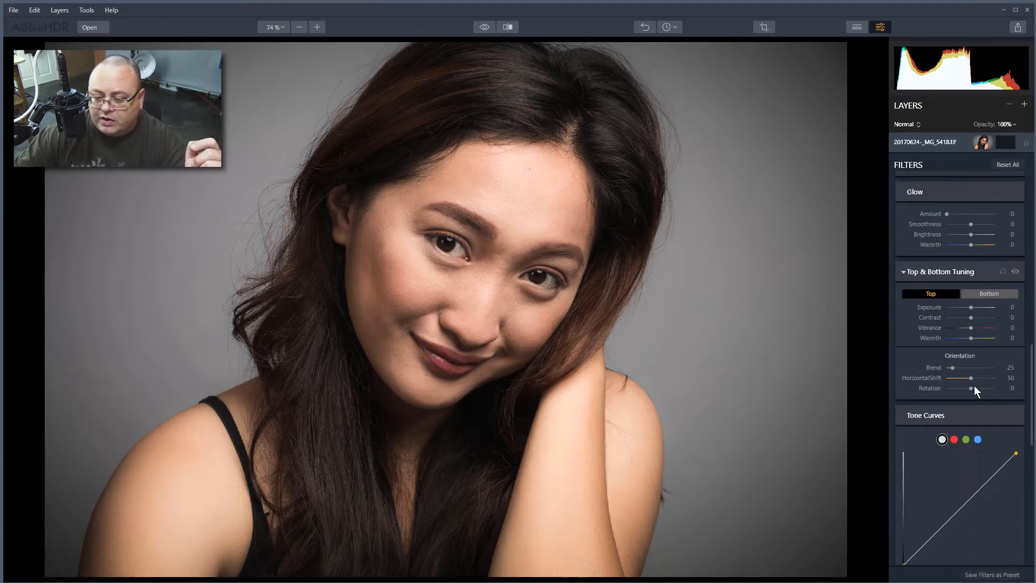
left_click_drag(904, 513, 930, 487)
left_click(978, 439)
left_click_drag(979, 439, 978, 436)
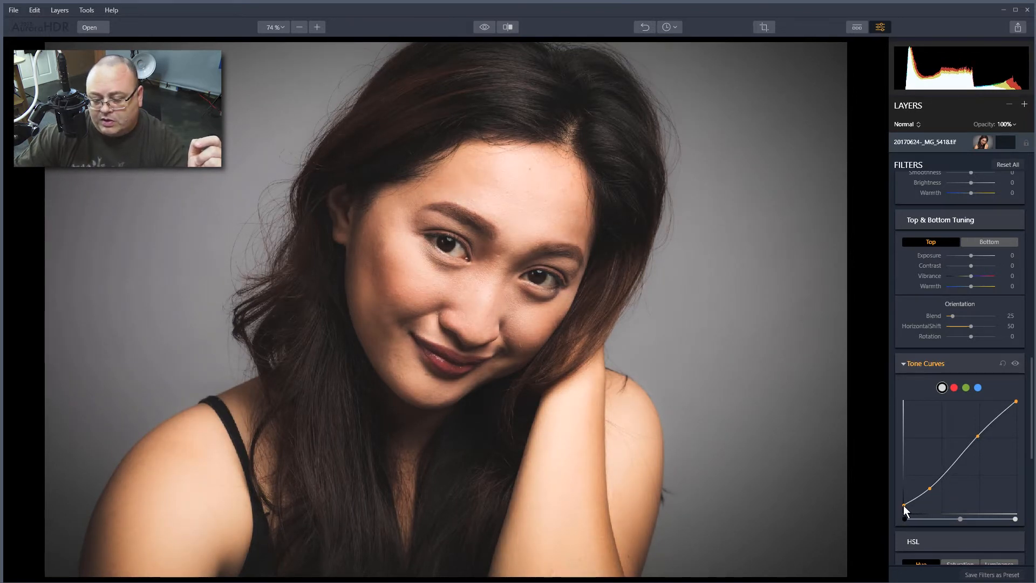
- Refine the tone curve by shifting the black point inward and slightly raising the shadow and highlight points
left_click_drag(903, 505, 908, 504)
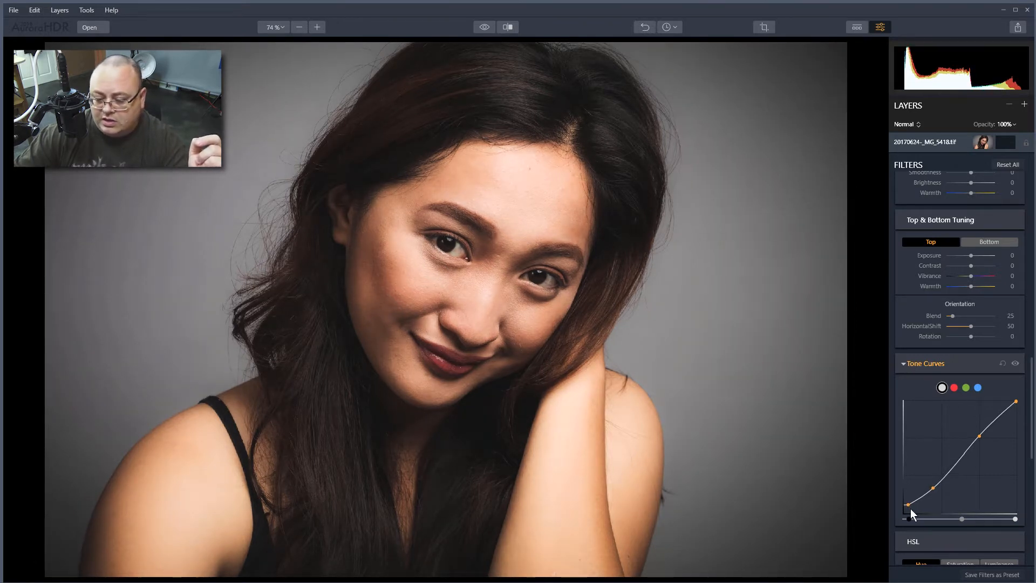
left_click_drag(907, 504, 910, 505)
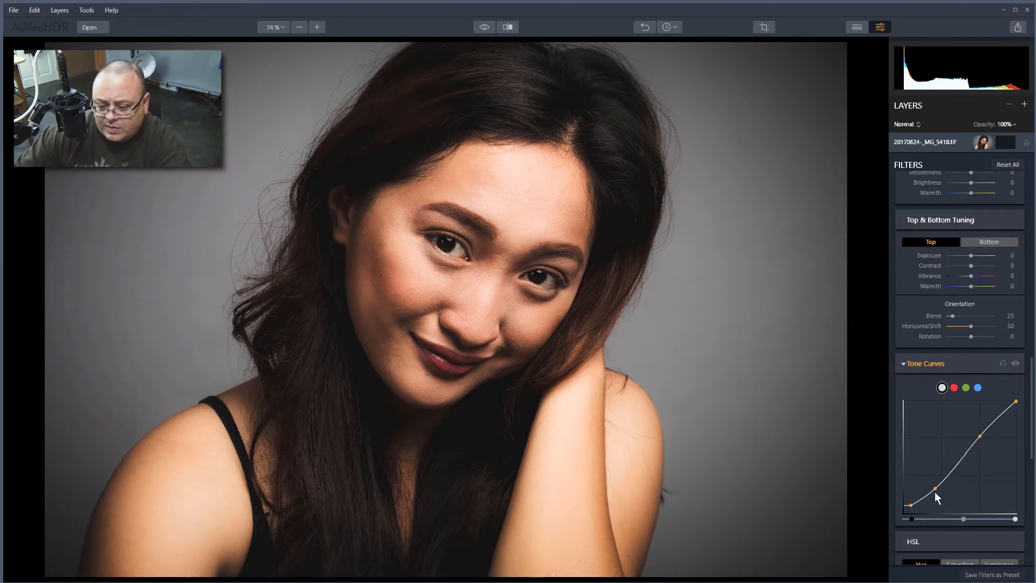
left_click_drag(934, 488, 937, 483)
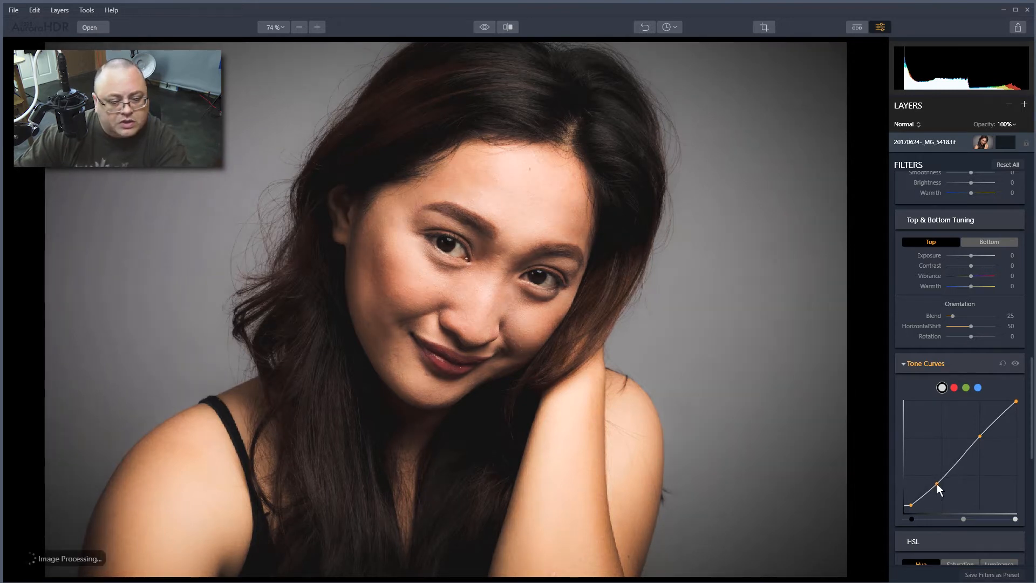
left_click_drag(980, 436, 976, 436)
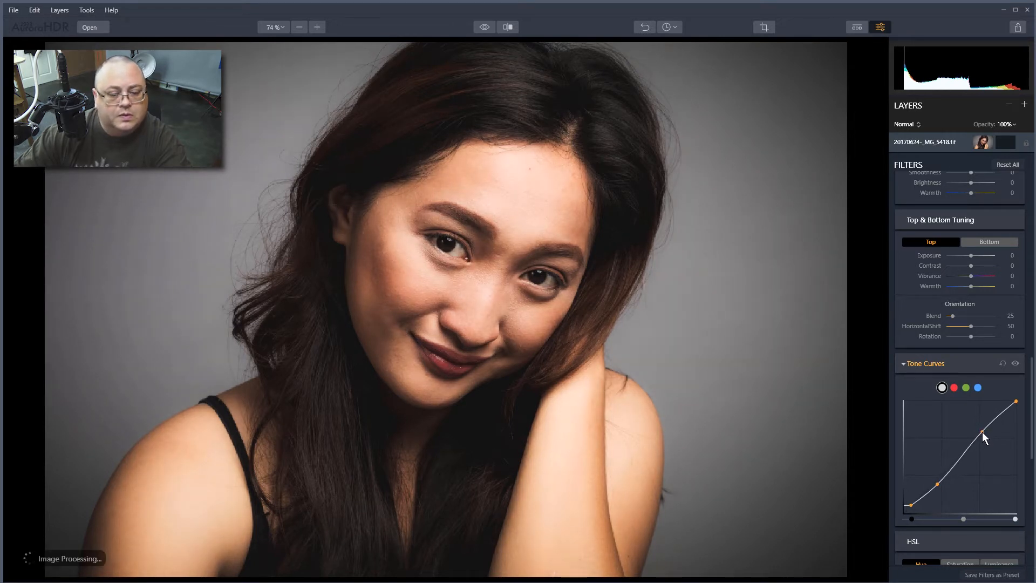
- Try adjusting the portrait's Contrast and raising HDR Enhance to 39, and reset both to 0
scroll(1002, 351, "up", 6)
scroll(1001, 367, "up", 8)
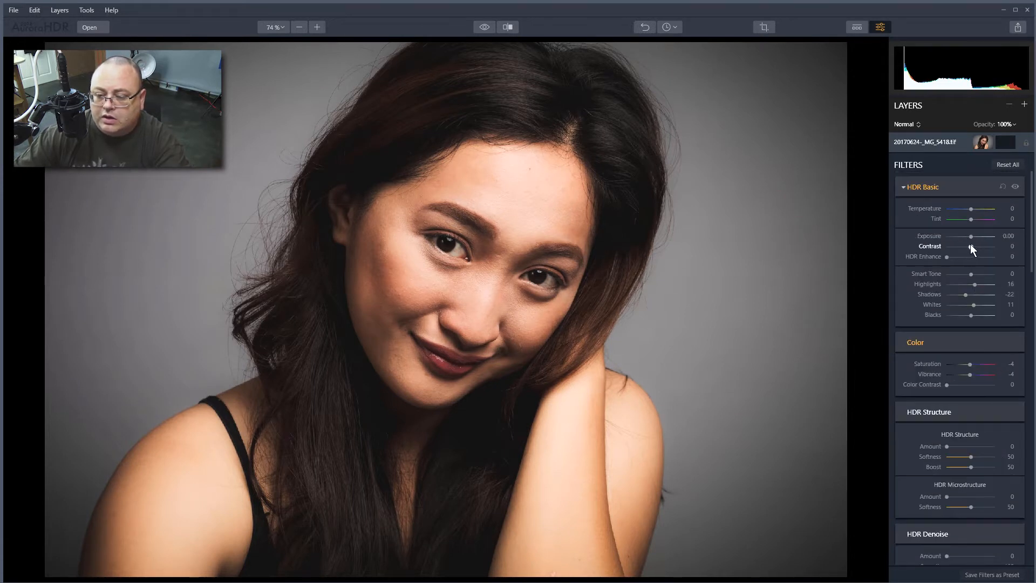
left_click(967, 246)
left_click_drag(970, 246, 966, 248)
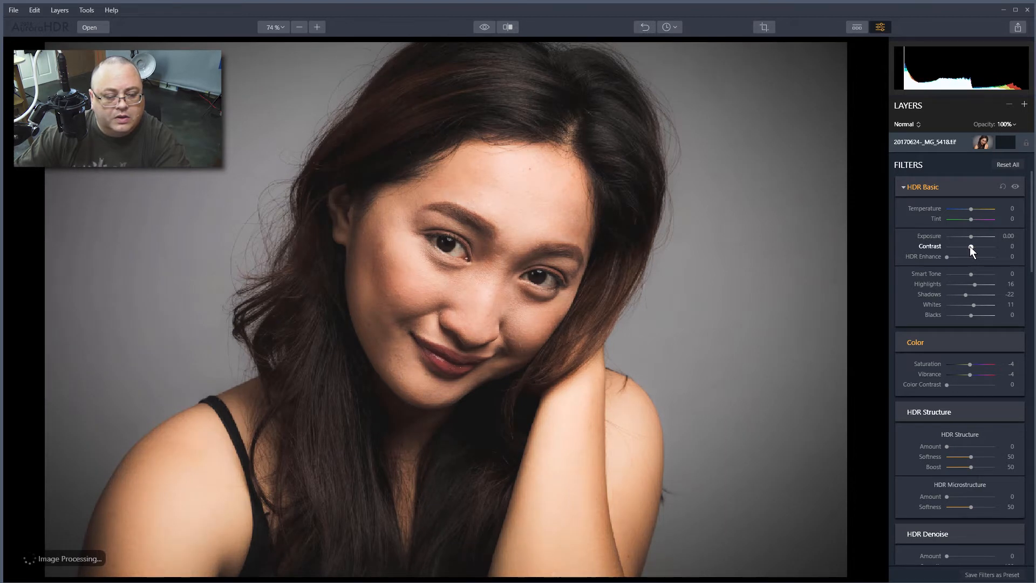
left_click_drag(971, 246, 969, 246)
double_click(927, 245)
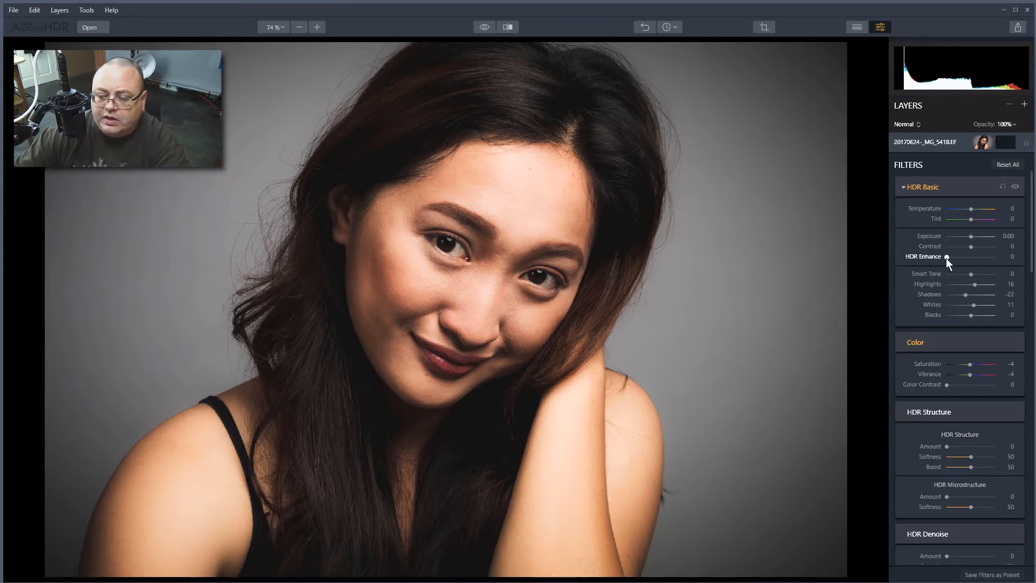
left_click_drag(946, 257, 959, 257)
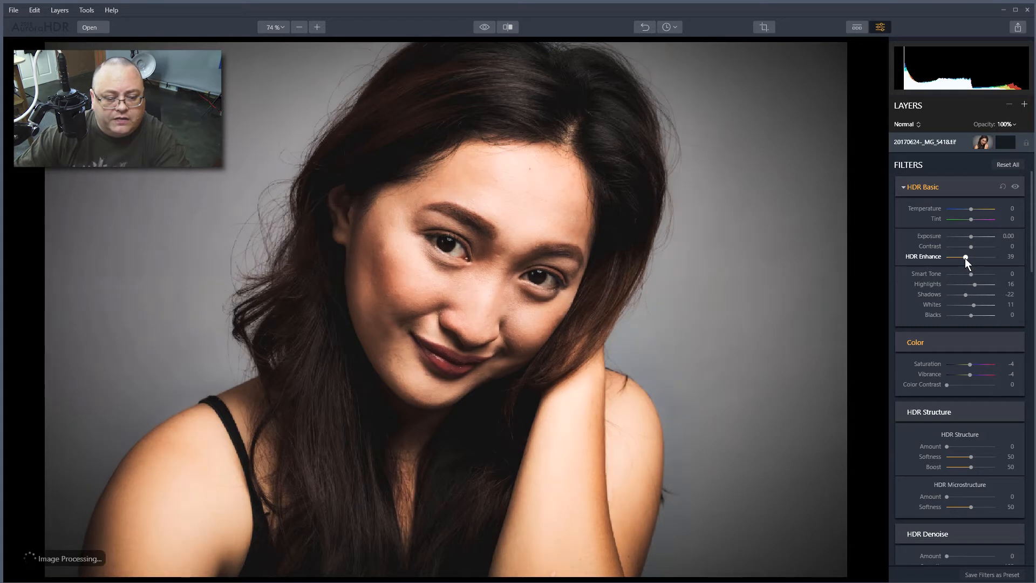
left_click_drag(950, 260, 934, 261)
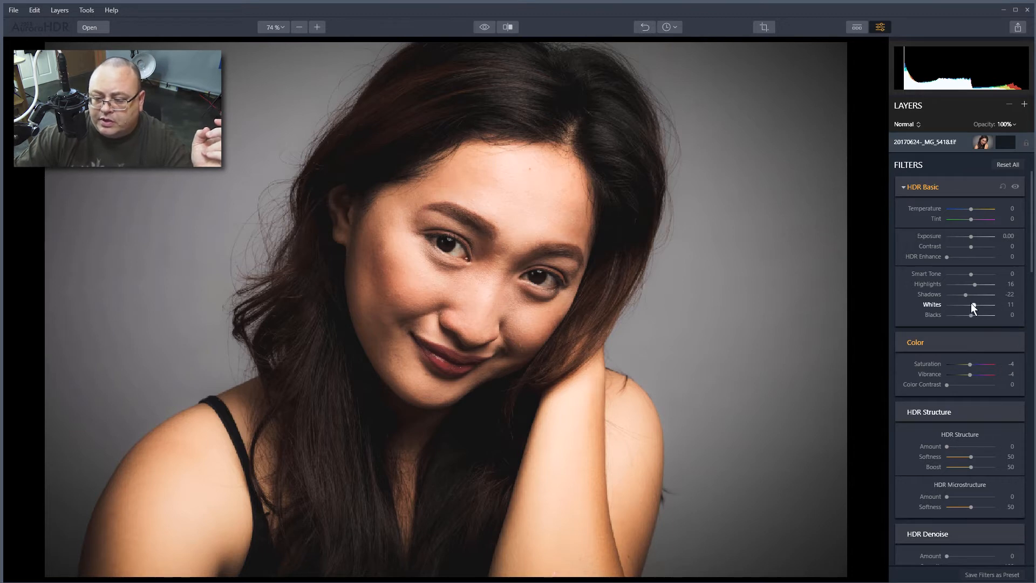
- Set the portrait's Smart Tone to 16
left_click_drag(974, 271, 974, 275)
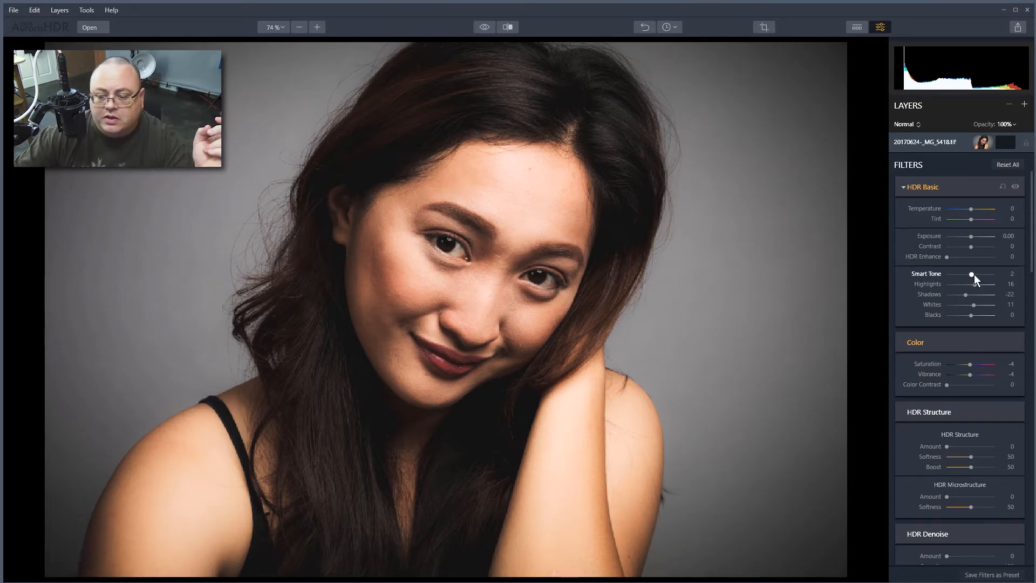
left_click_drag(976, 274, 977, 273)
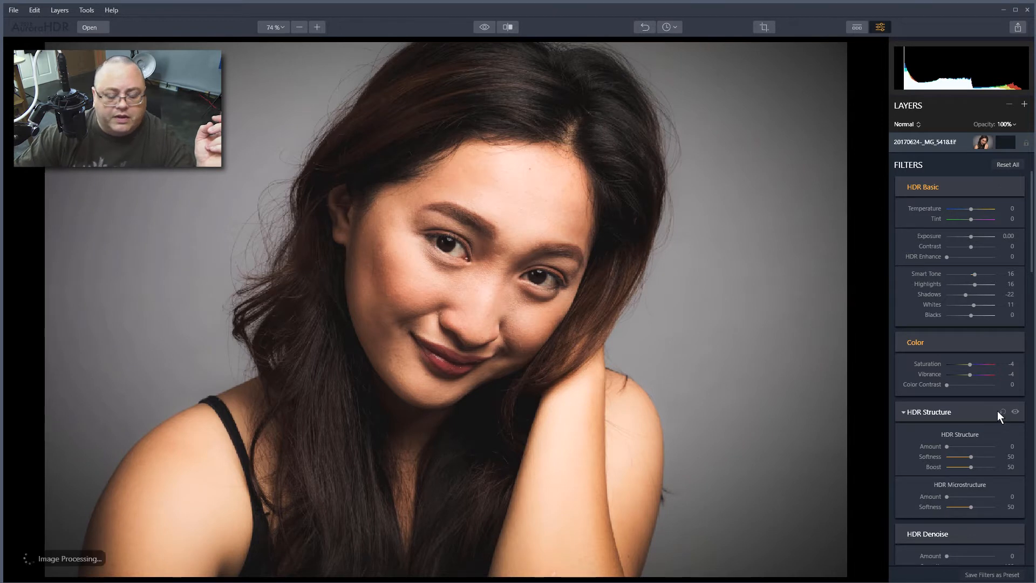
- Add a new adjustment layer above the portrait layer
scroll(1018, 404, "down", 5)
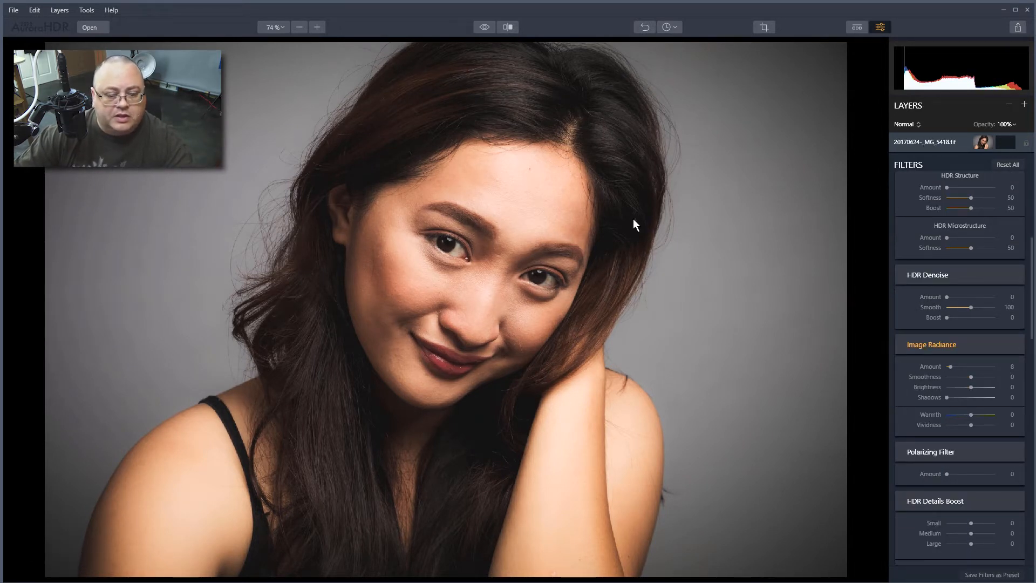
left_click(1024, 106)
left_click(1030, 117)
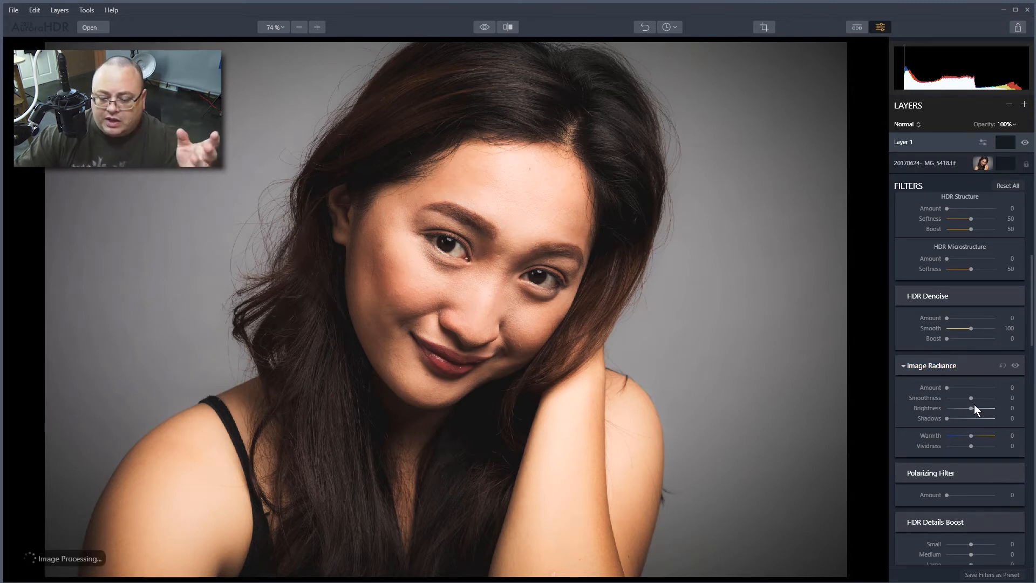
- Try an Image Radiance Amount of 44 on the new layer and undo it
scroll(971, 399, "down", 1)
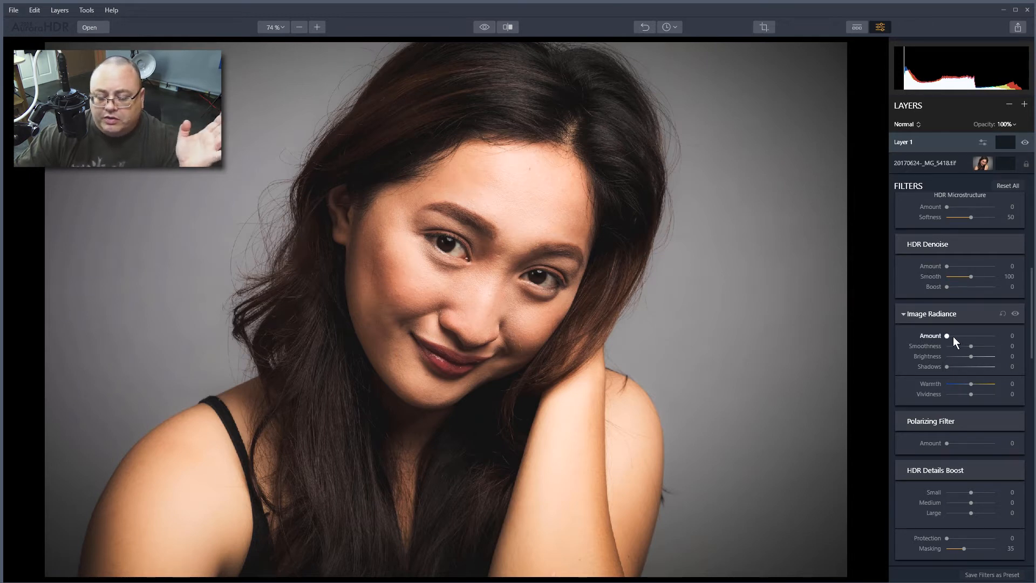
left_click_drag(948, 335, 969, 336)
mouse_move(1002, 144)
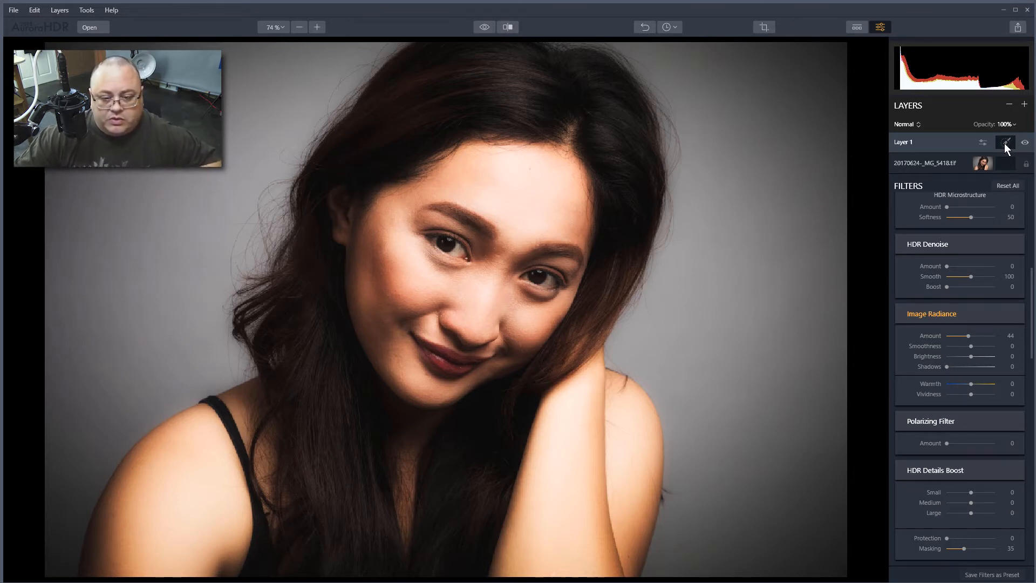
left_click(643, 25)
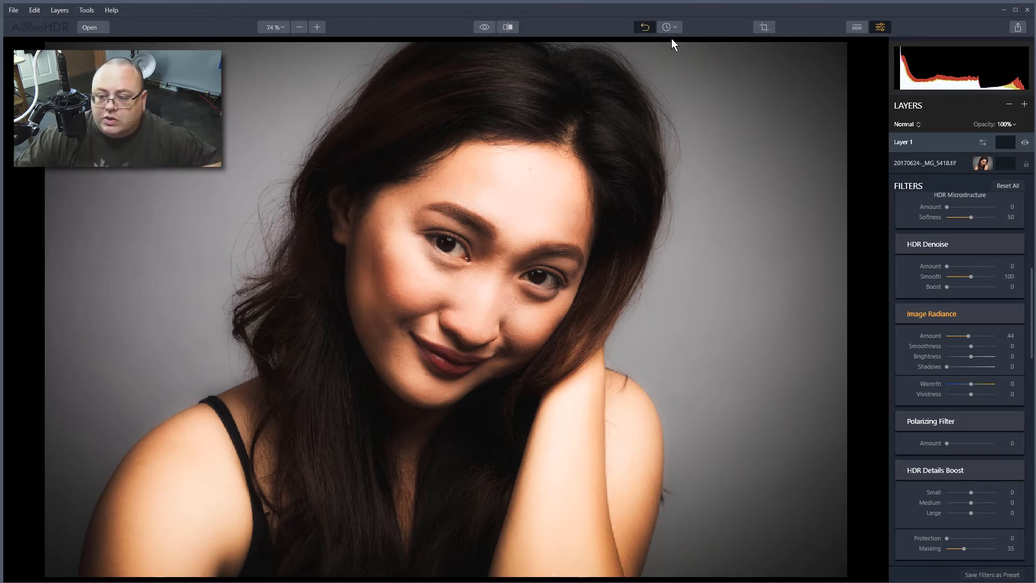
- Set the new layer's Image Radiance Amount to 23 and brush its mask over the skin of the face, shoulders and arm at 50% opacity
left_click(1006, 141)
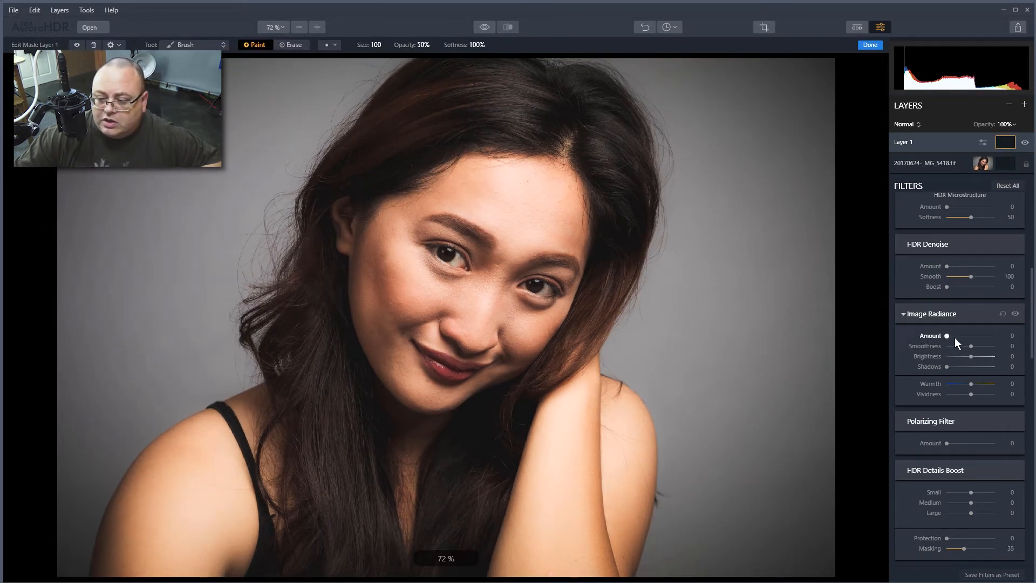
left_click_drag(947, 336, 959, 335)
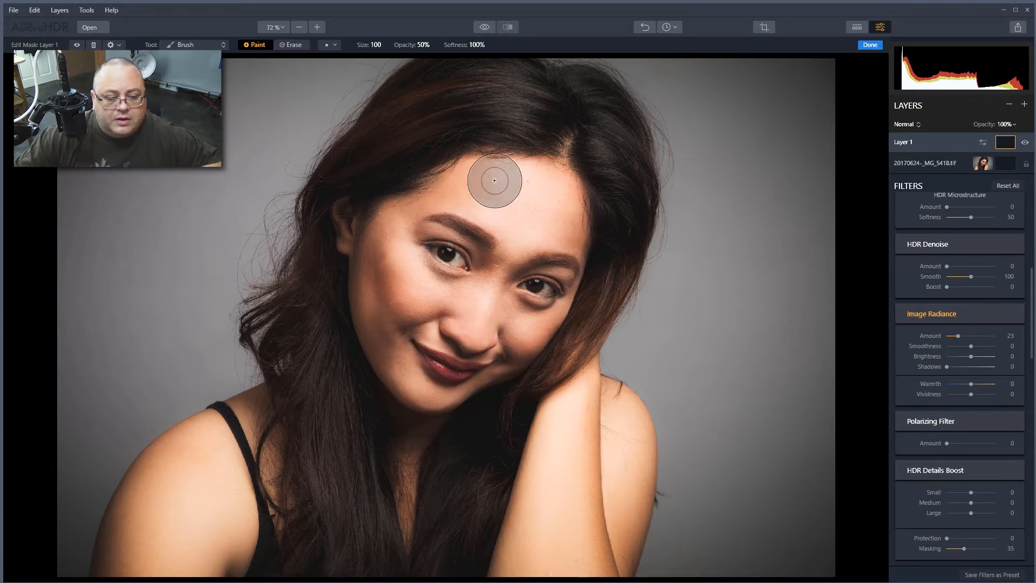
mouse_move(246, 467)
left_mouse_down()
mouse_move(240, 416)
mouse_move(202, 420)
mouse_move(231, 503)
mouse_move(157, 475)
left_mouse_up()
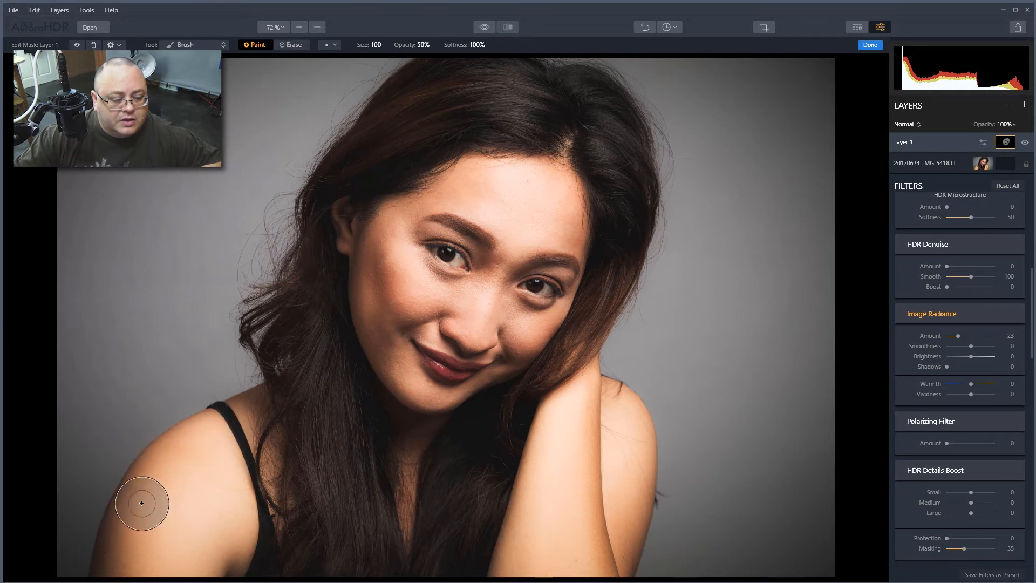
mouse_move(649, 450)
left_mouse_down()
mouse_move(578, 541)
mouse_move(597, 536)
mouse_move(615, 504)
left_mouse_up()
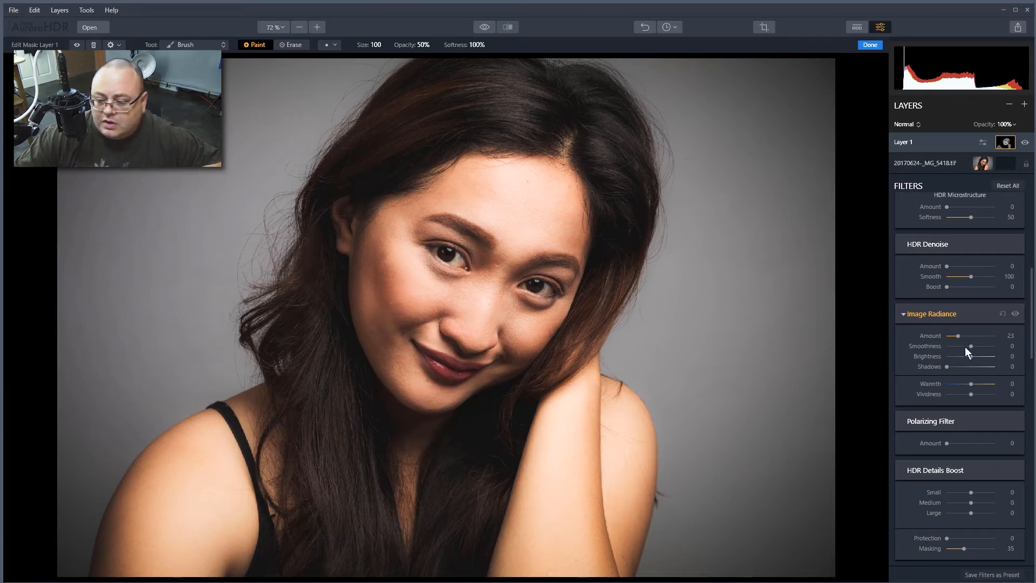
- Add a soft Glow to the masked skin layer with an Amount of 12
scroll(969, 410, "down", 3)
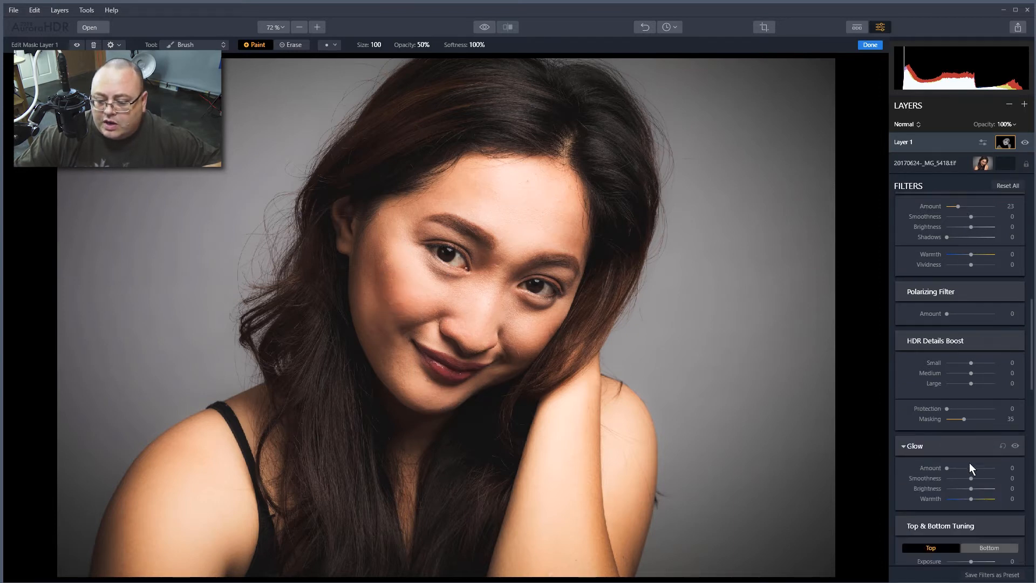
left_click_drag(950, 467, 954, 467)
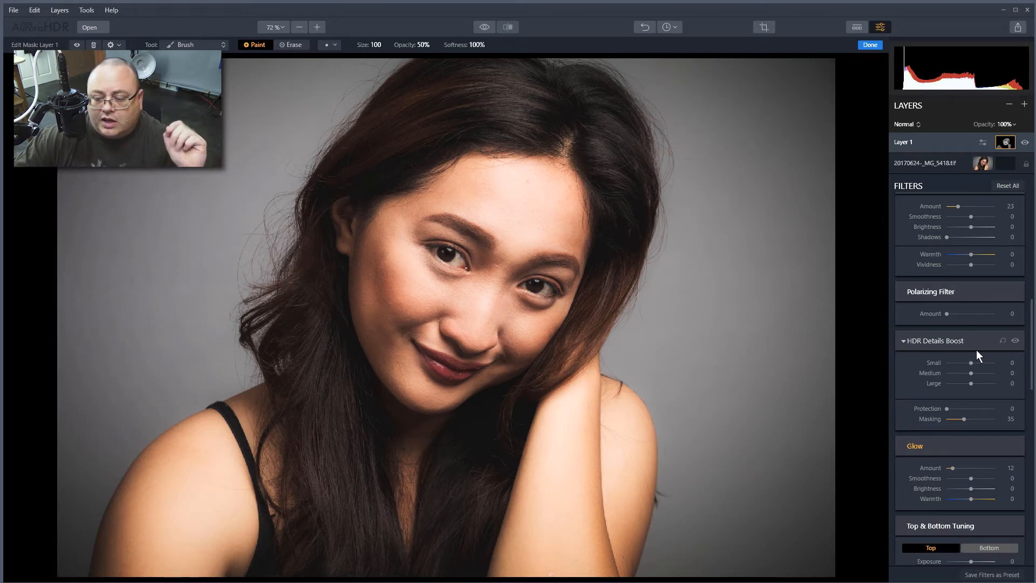
- Add a second adjustment layer for the eye whites with Exposure at 0.33 and Saturation at -73
scroll(982, 367, "up", 3)
scroll(992, 388, "up", 3)
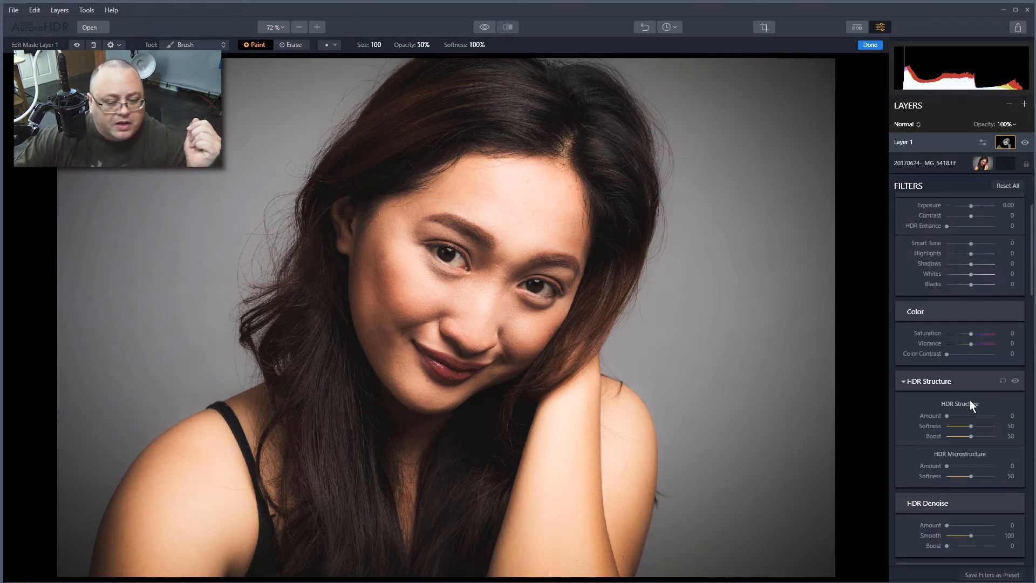
left_click(1025, 106)
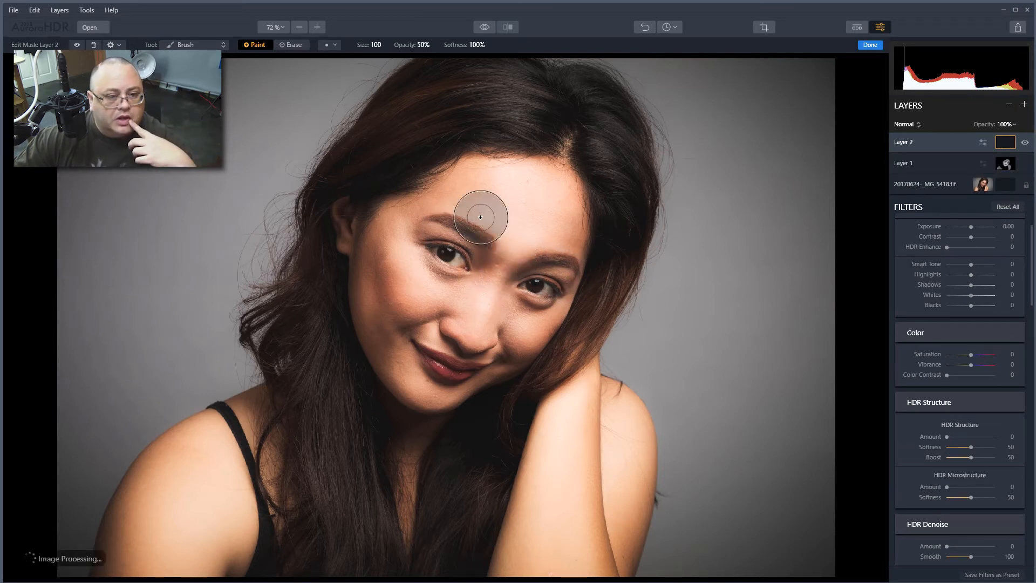
left_click(316, 27)
left_click(316, 27)
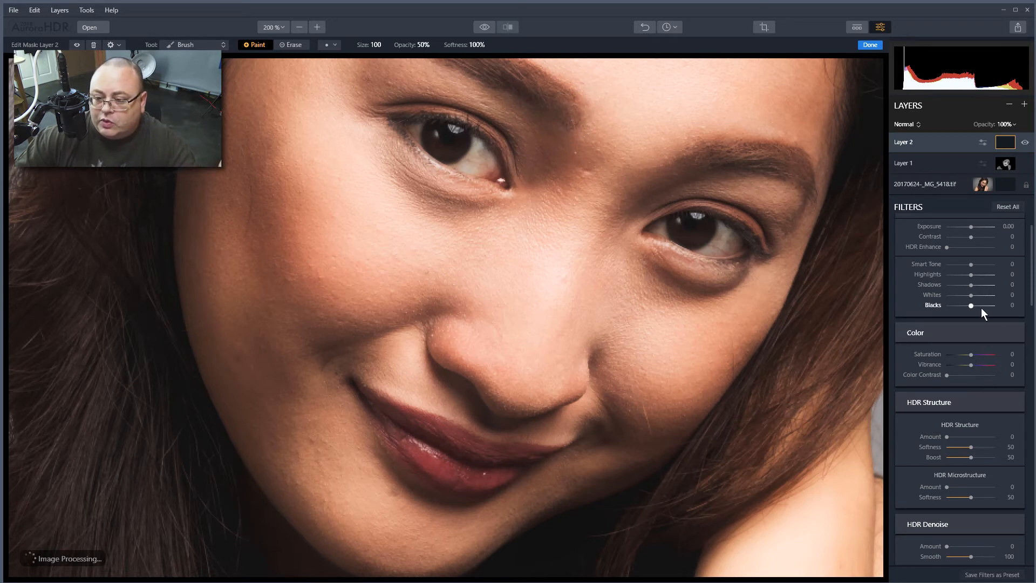
scroll(981, 307, "up", 2)
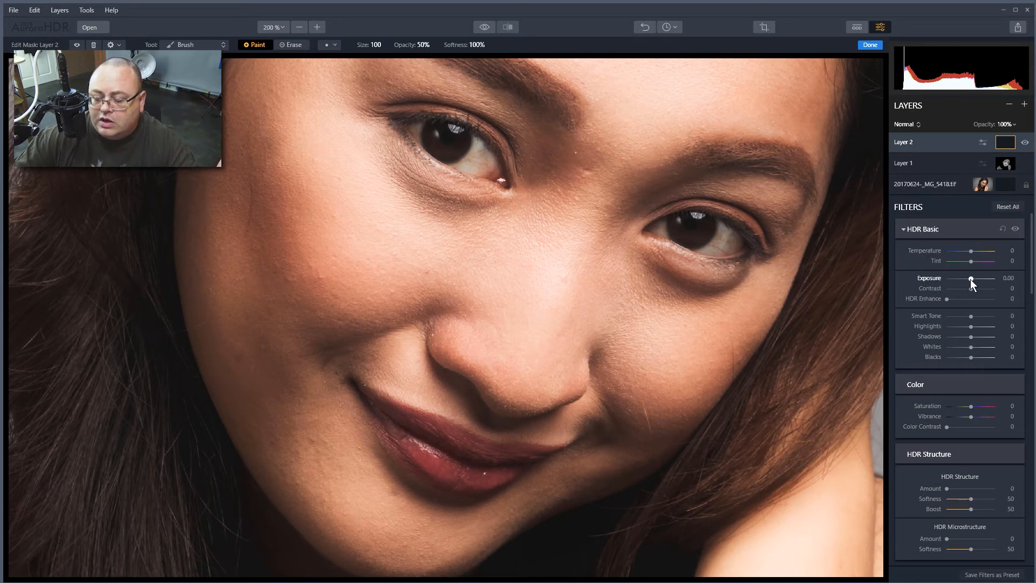
left_click_drag(970, 278, 970, 277)
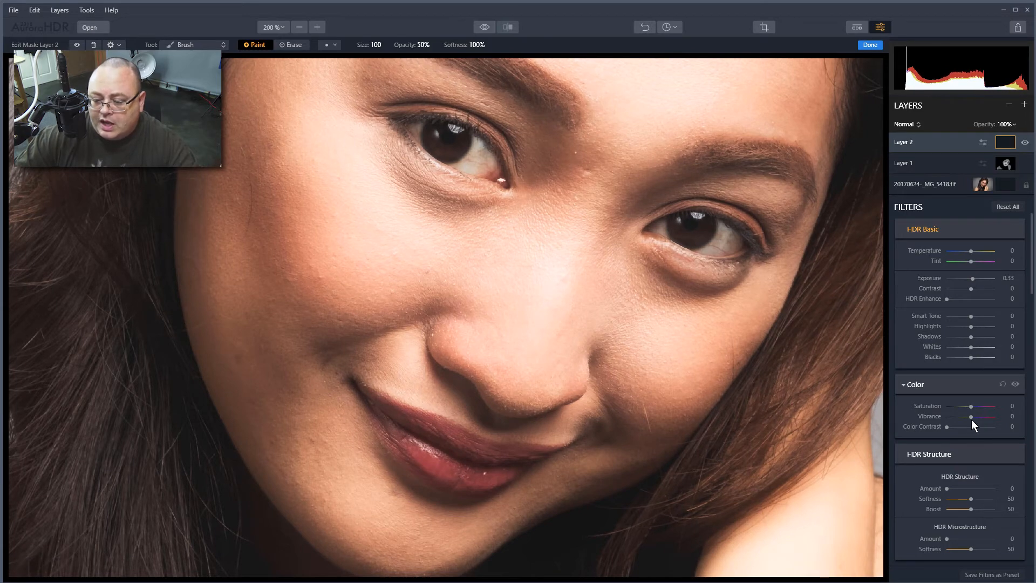
left_click_drag(968, 407, 954, 403)
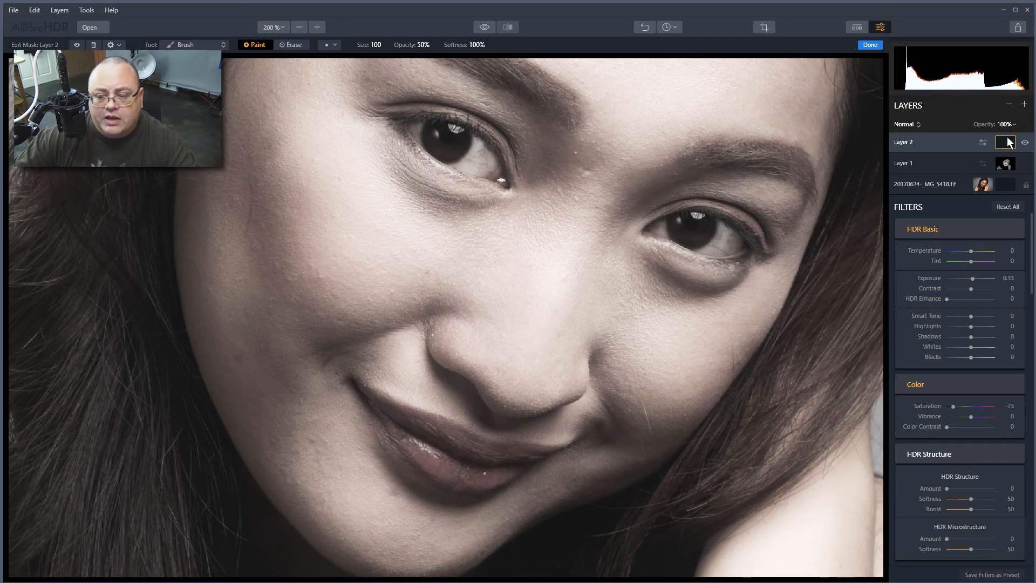
- Reduce the mask brush size to 61 and paint the desaturated layer's mask over the whites of both eyes
left_click(334, 44)
left_click_drag(318, 69, 309, 69)
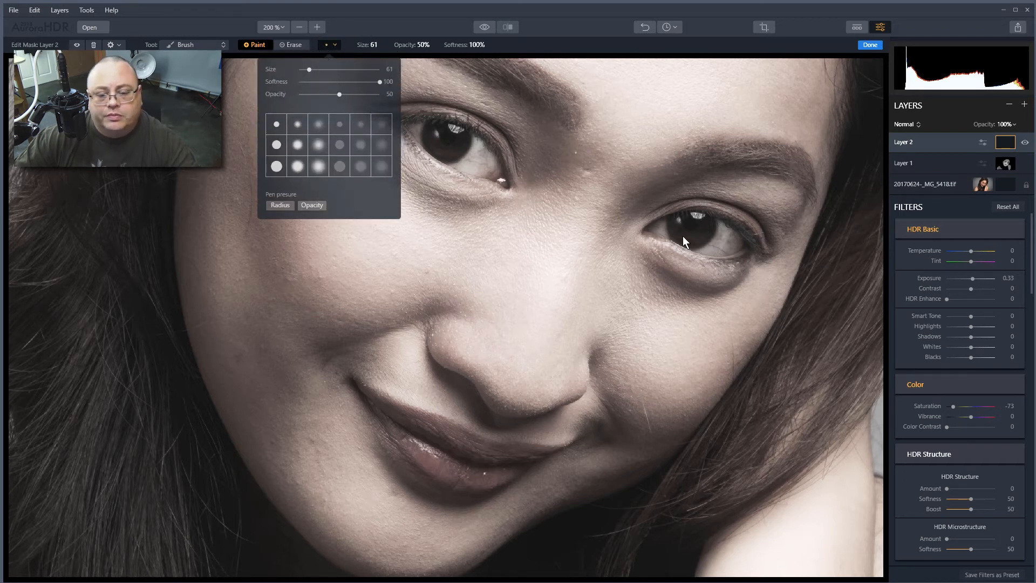
left_click(403, 25)
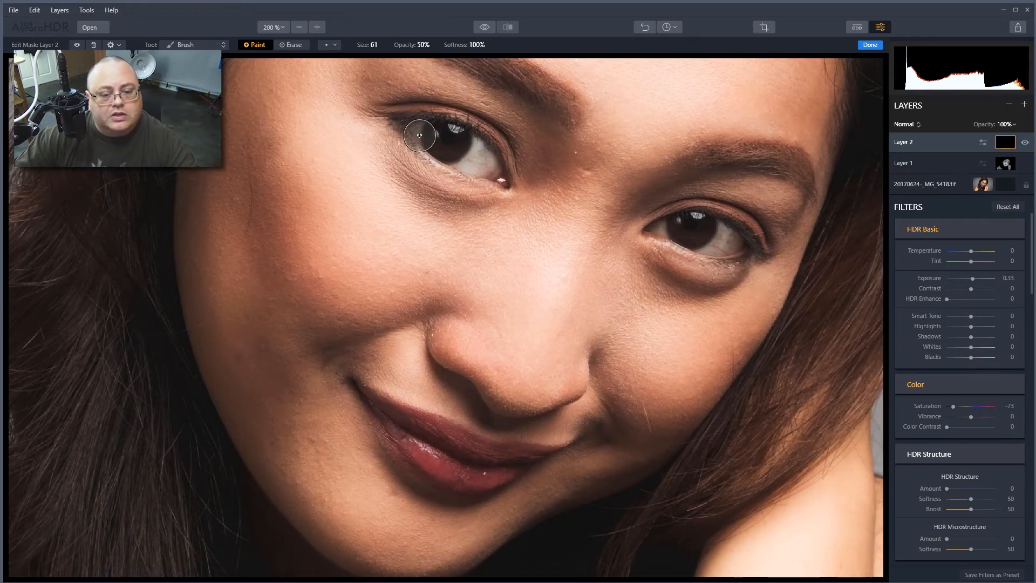
mouse_move(712, 240)
left_mouse_down()
mouse_move(739, 234)
mouse_move(720, 246)
mouse_move(662, 232)
mouse_move(737, 241)
mouse_move(722, 230)
left_mouse_up()
left_click_drag(475, 161, 500, 170)
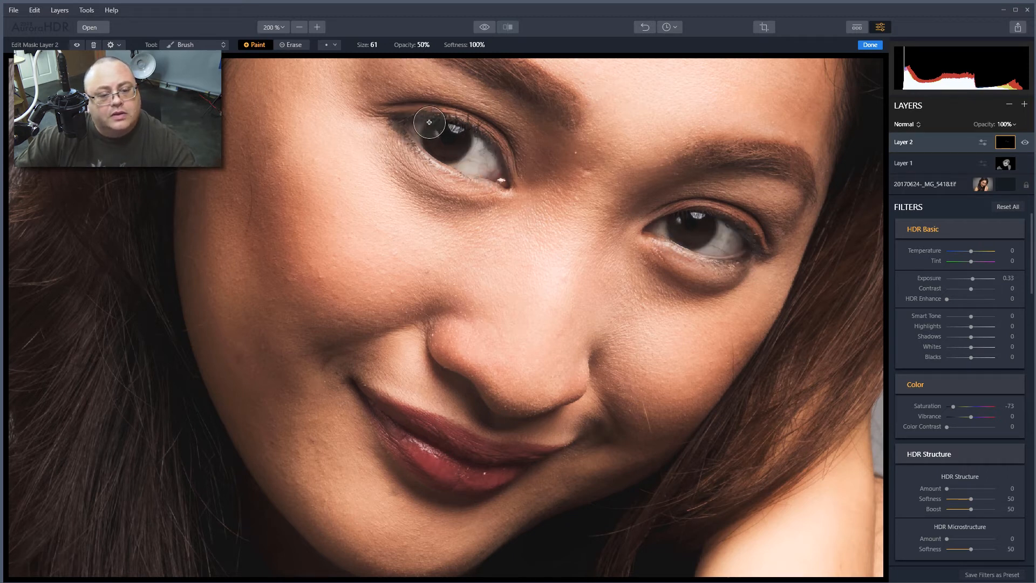
- Add a third adjustment layer for the irises with Exposure at 0.33 and Saturation at 22
left_click(1024, 103)
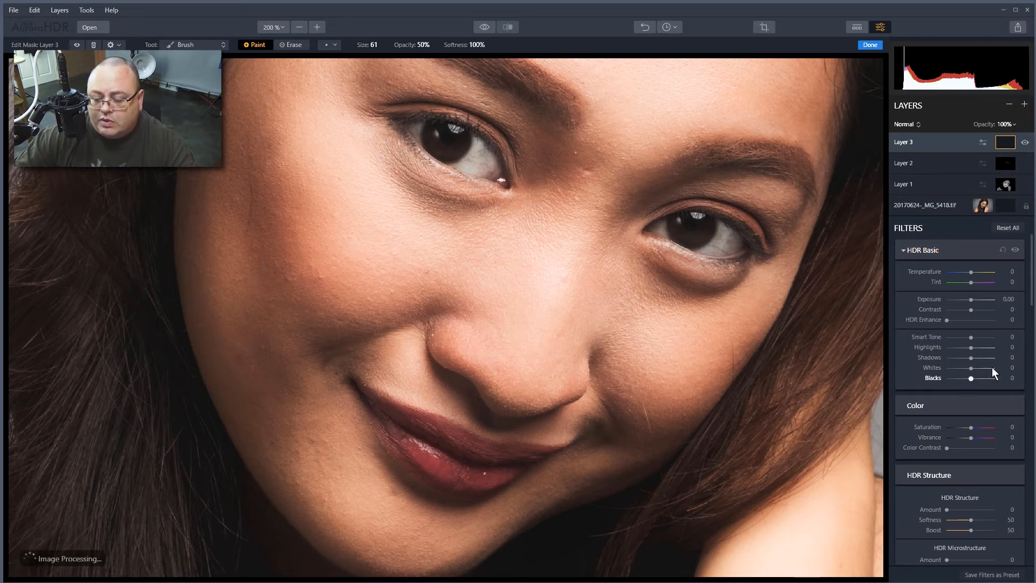
left_click_drag(972, 298, 976, 298)
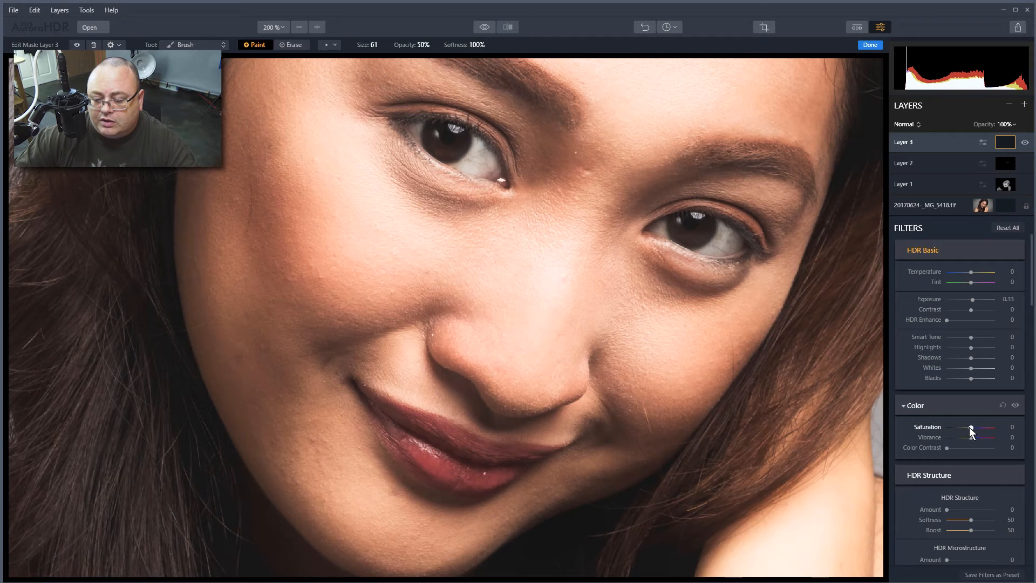
left_click_drag(971, 427, 974, 427)
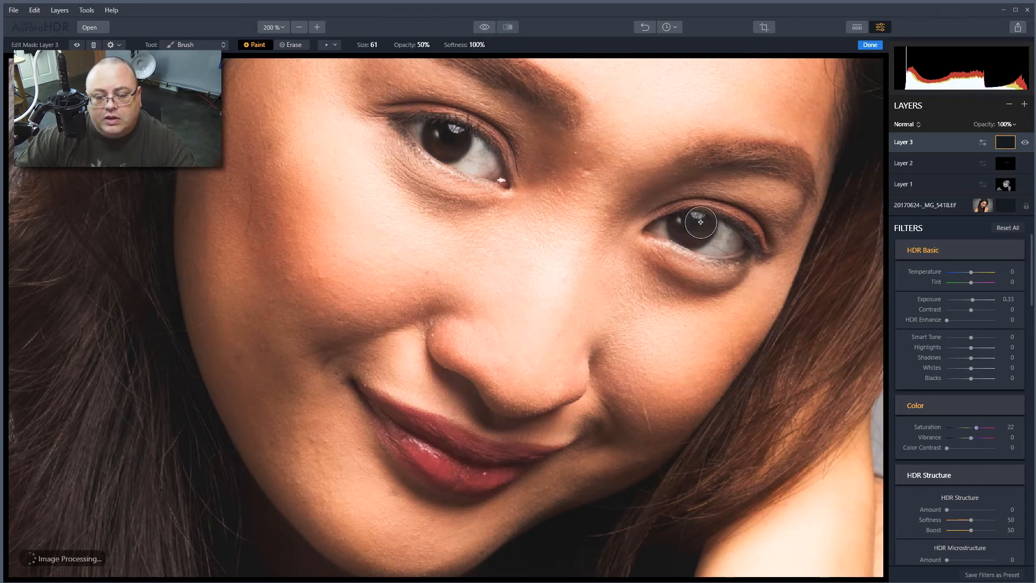
- Paint the saturated layer's mask over the irises of both eyes and finish the mask editing
left_click(690, 241)
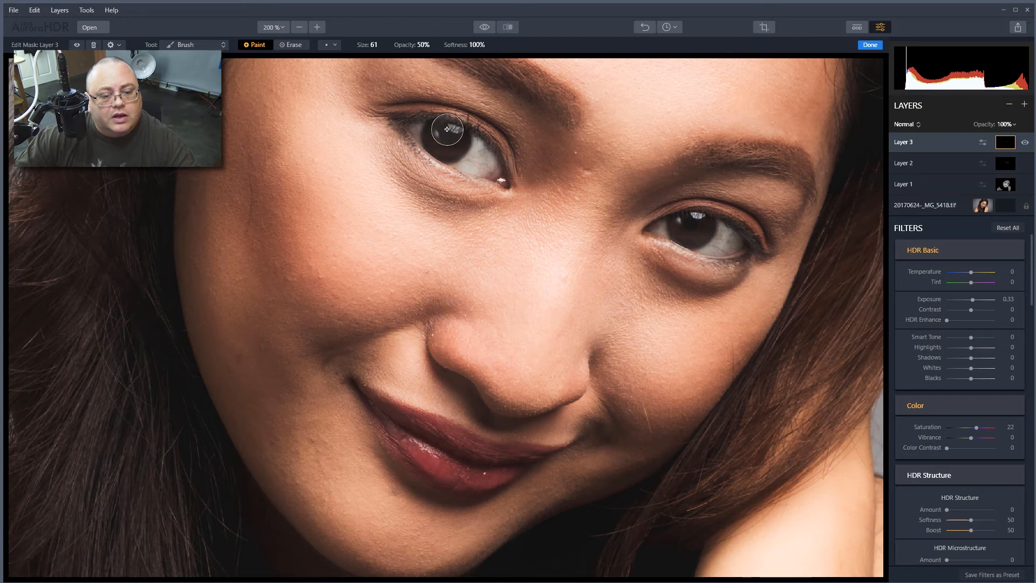
left_click(745, 224)
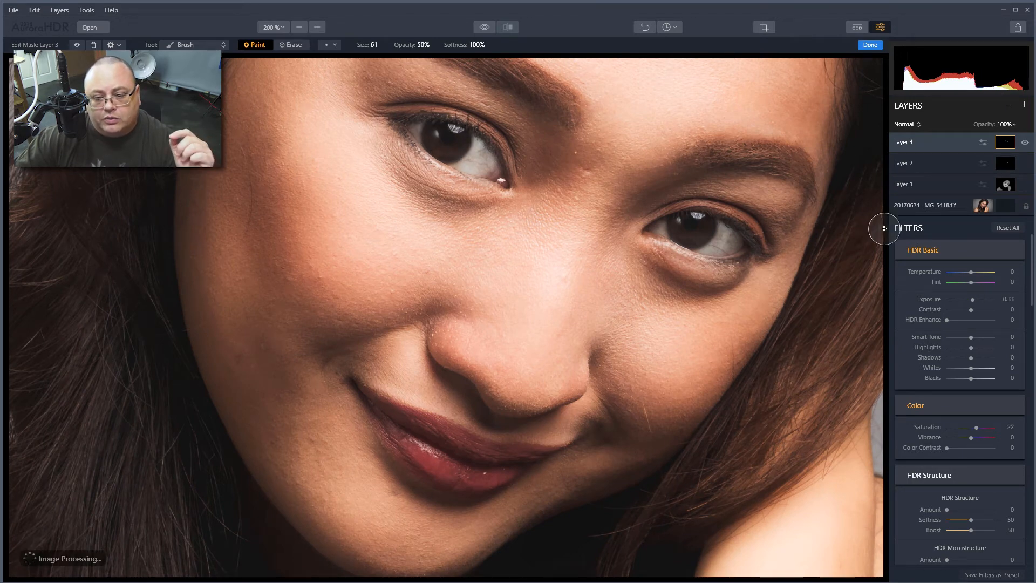
left_click(870, 45)
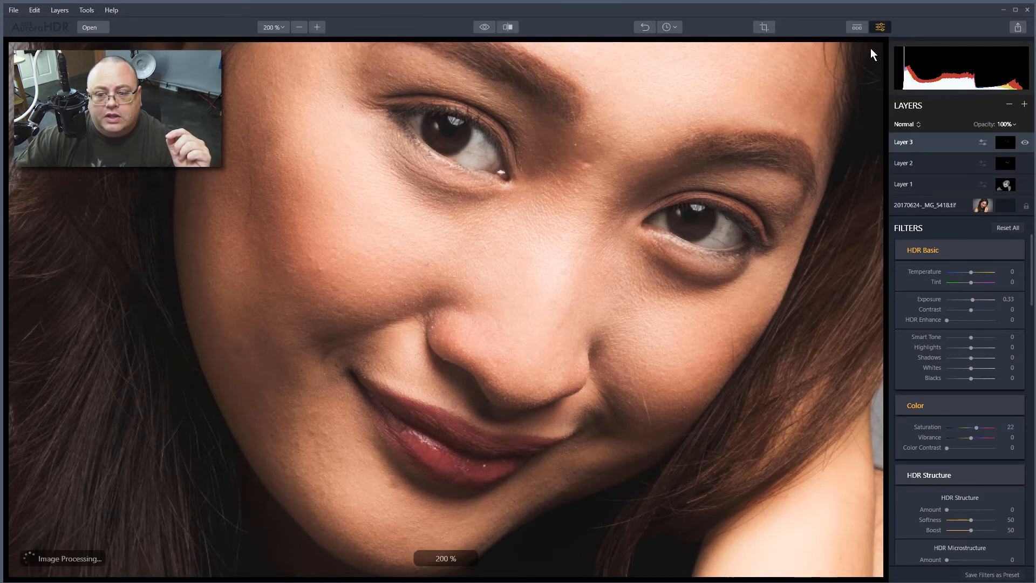
- Add a fourth adjustment layer and darken it with an Exposure of -0.33
left_click_drag(553, 131, 451, 247)
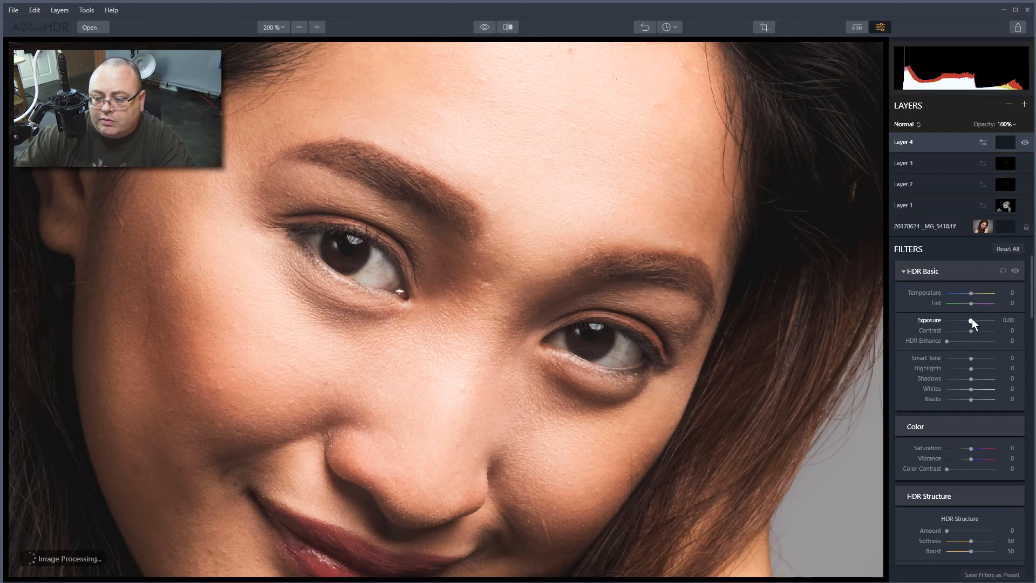
left_click_drag(970, 322, 968, 321)
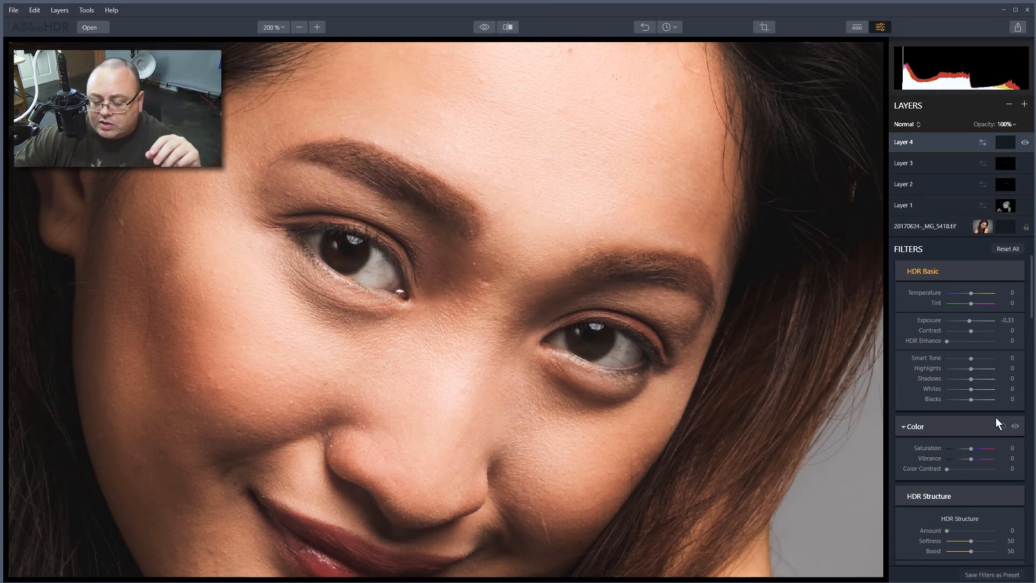
- Set the fourth layer's HDR Enhance to 52 and its HDR Microstructure Amount to 23
scroll(993, 416, "down", 2)
scroll(993, 426, "down", 1)
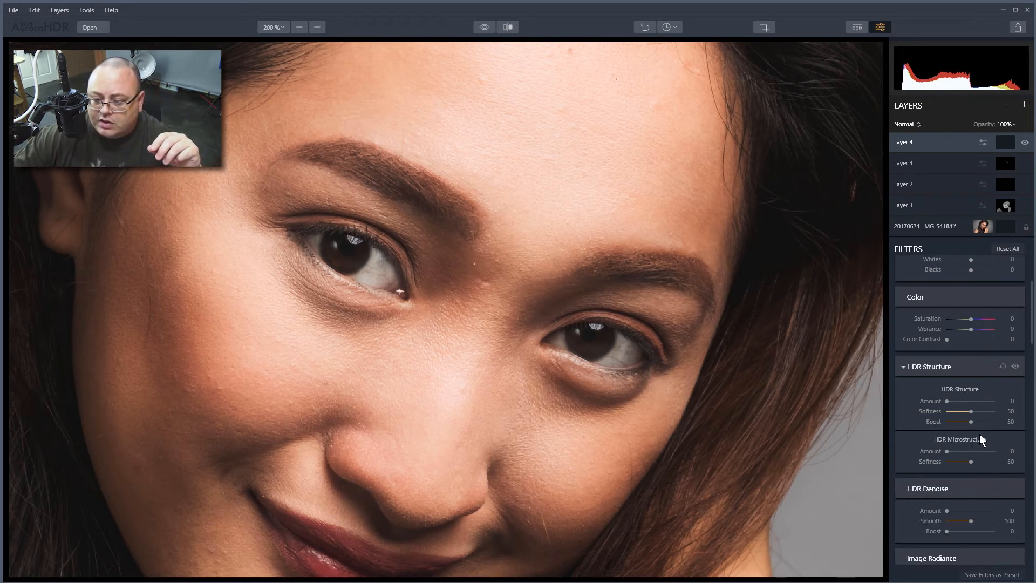
scroll(979, 410, "up", 3)
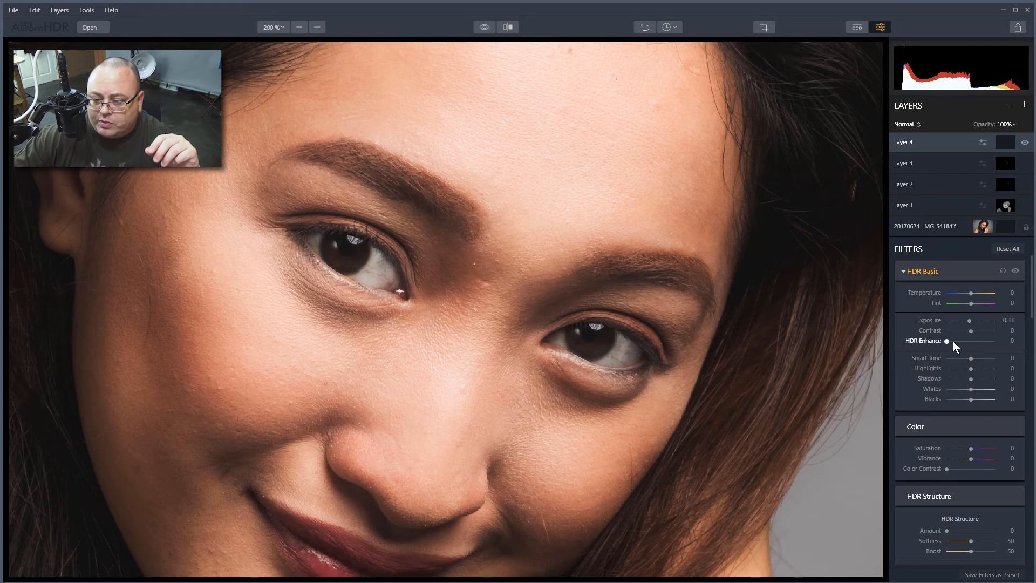
left_click_drag(959, 340, 973, 341)
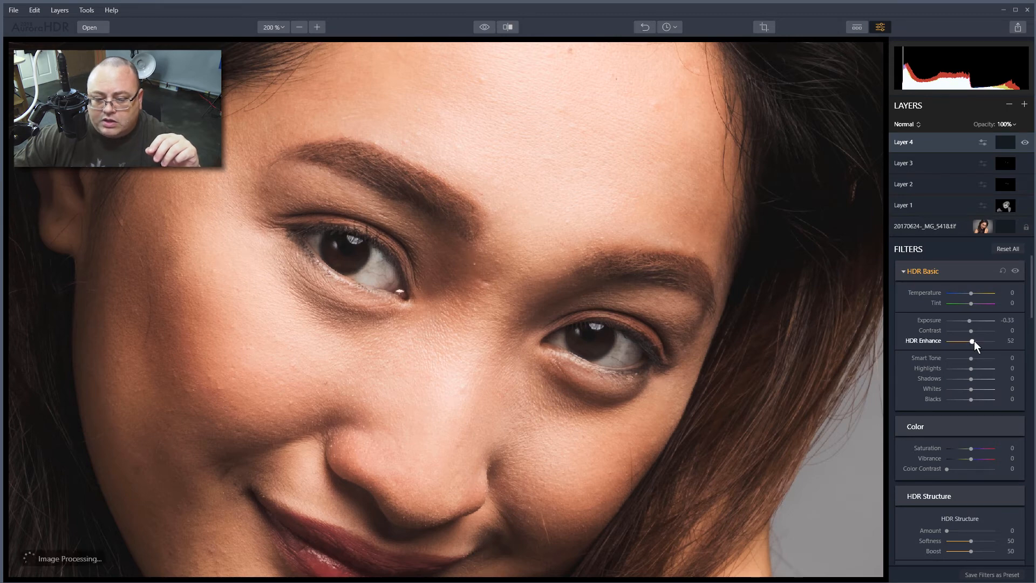
scroll(981, 471, "down", 3)
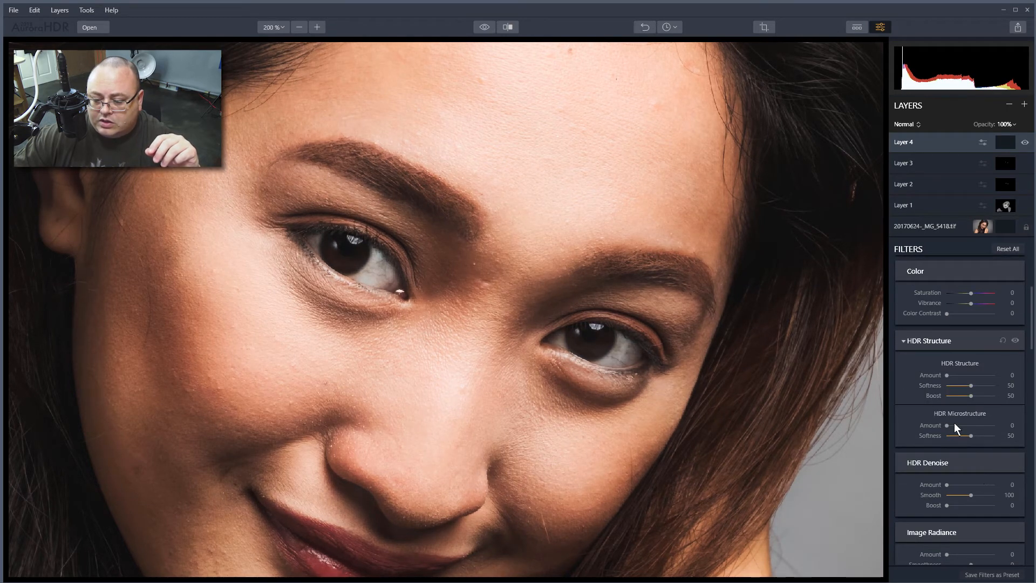
left_click_drag(946, 425, 957, 425)
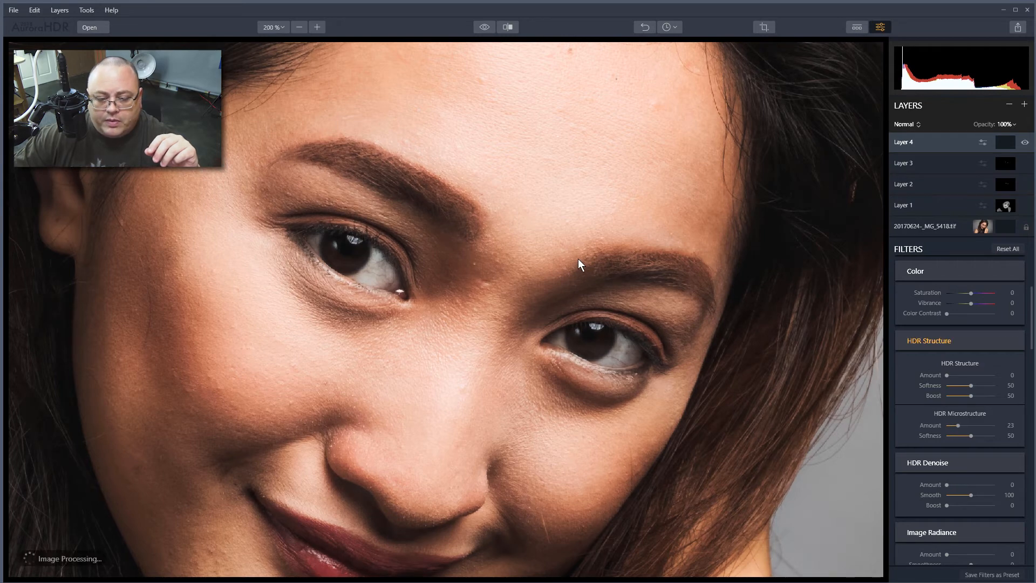
- Paint the fourth layer's mask over both eyebrows and the lash lines around the eyes
left_click(1006, 142)
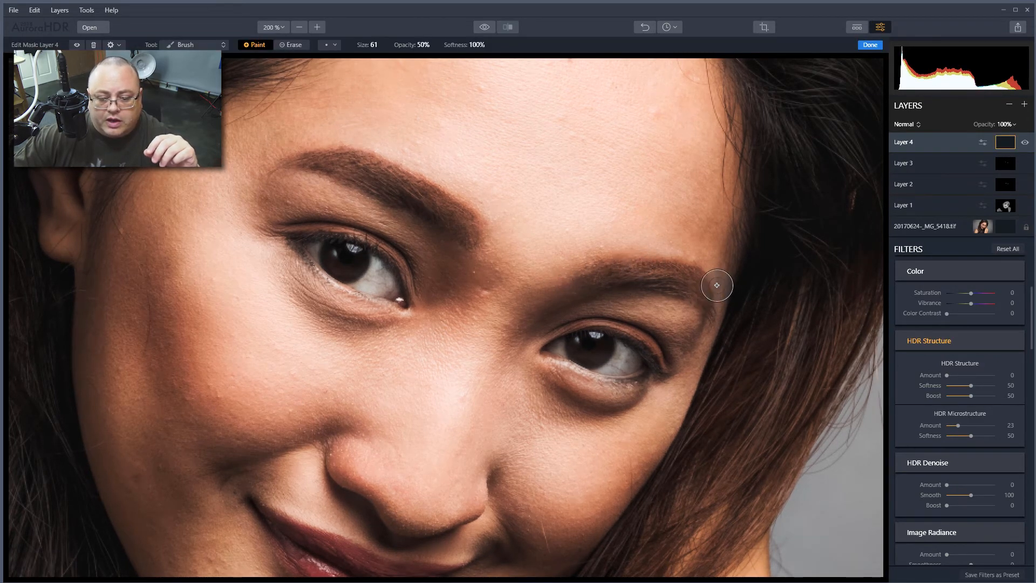
mouse_move(620, 265)
left_mouse_down()
mouse_move(704, 308)
mouse_move(600, 268)
mouse_move(580, 287)
left_mouse_up()
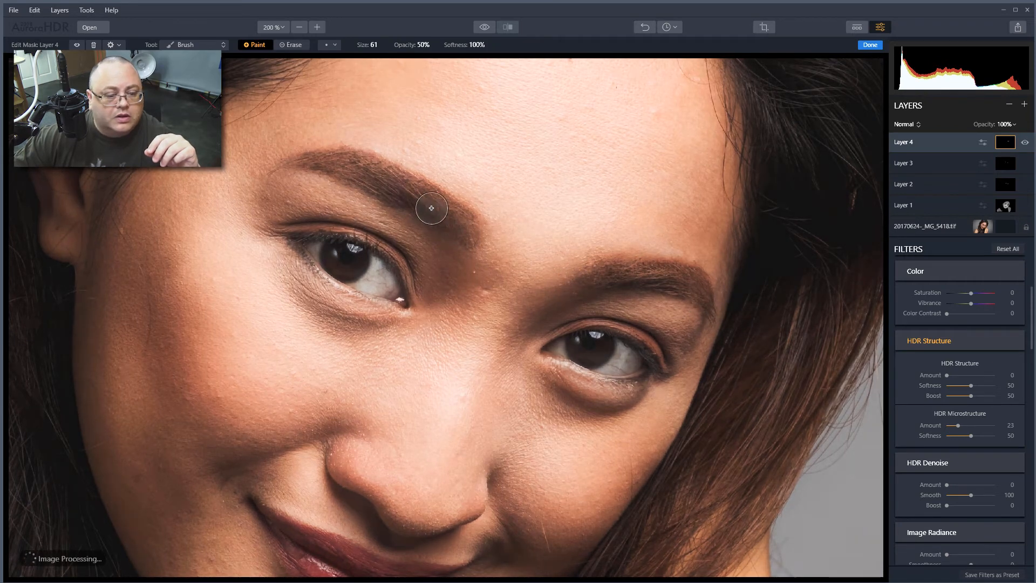
mouse_move(388, 190)
left_mouse_down()
mouse_move(301, 159)
mouse_move(409, 179)
mouse_move(455, 222)
mouse_move(353, 162)
mouse_move(319, 150)
mouse_move(295, 156)
mouse_move(398, 184)
mouse_move(458, 216)
mouse_move(385, 174)
mouse_move(303, 232)
left_mouse_up()
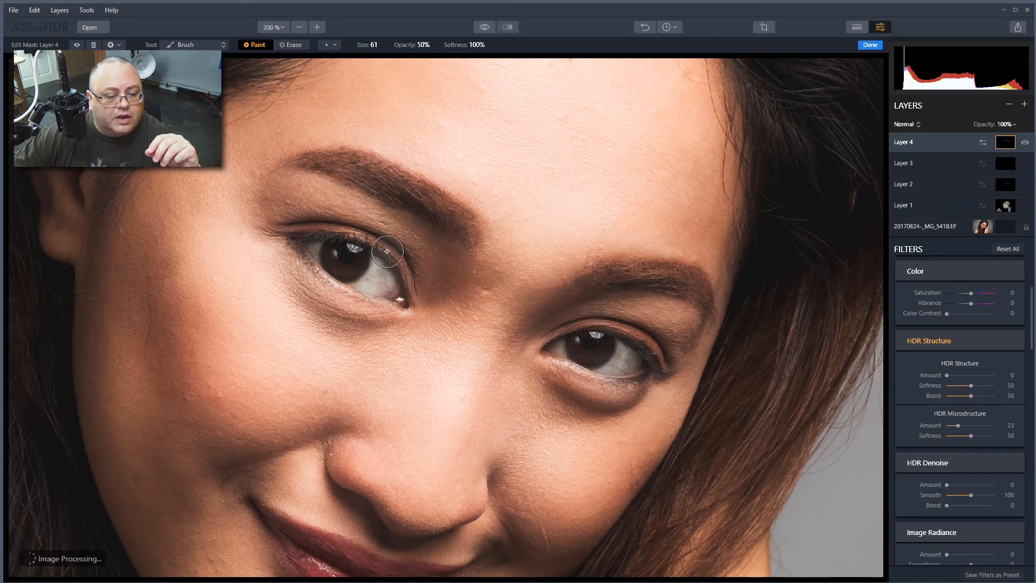
mouse_move(410, 281)
left_mouse_down()
mouse_move(350, 231)
mouse_move(286, 233)
left_mouse_up()
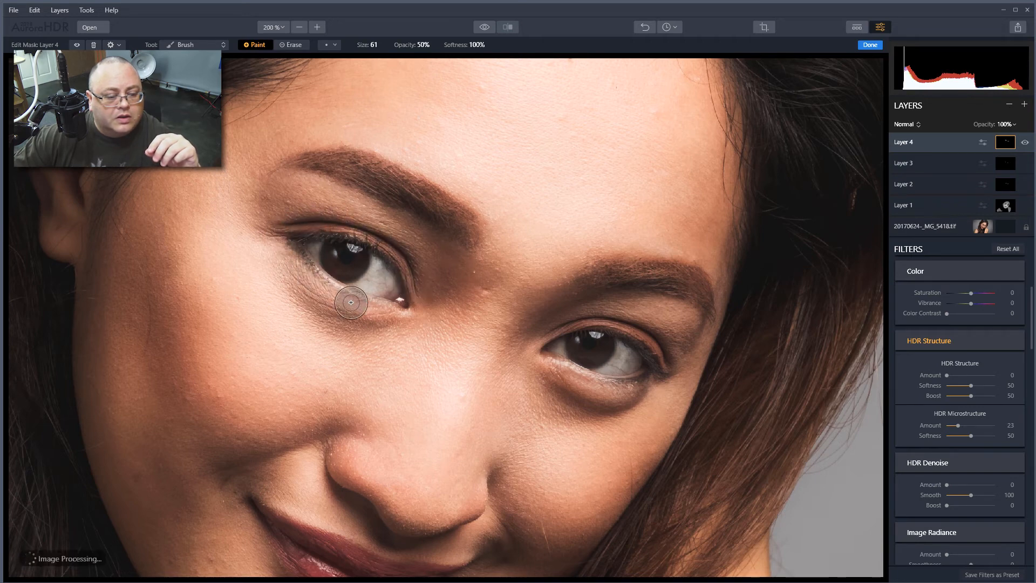
mouse_move(695, 374)
left_mouse_down()
mouse_move(606, 329)
mouse_move(546, 335)
mouse_move(643, 337)
mouse_move(630, 377)
mouse_move(559, 369)
mouse_move(620, 383)
mouse_move(661, 373)
mouse_move(601, 382)
mouse_move(569, 372)
mouse_move(661, 386)
left_mouse_up()
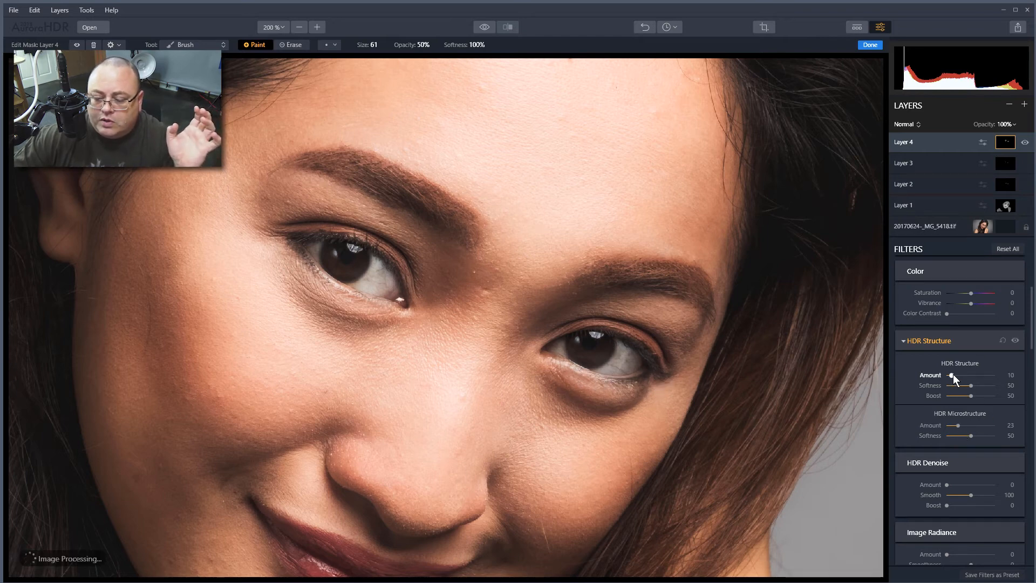
- Set the masked layer's HDR Structure Amount to 20 and Exposure to -1.00, and finish the mask editing
left_click_drag(956, 374, 960, 373)
scroll(998, 387, "up", 3)
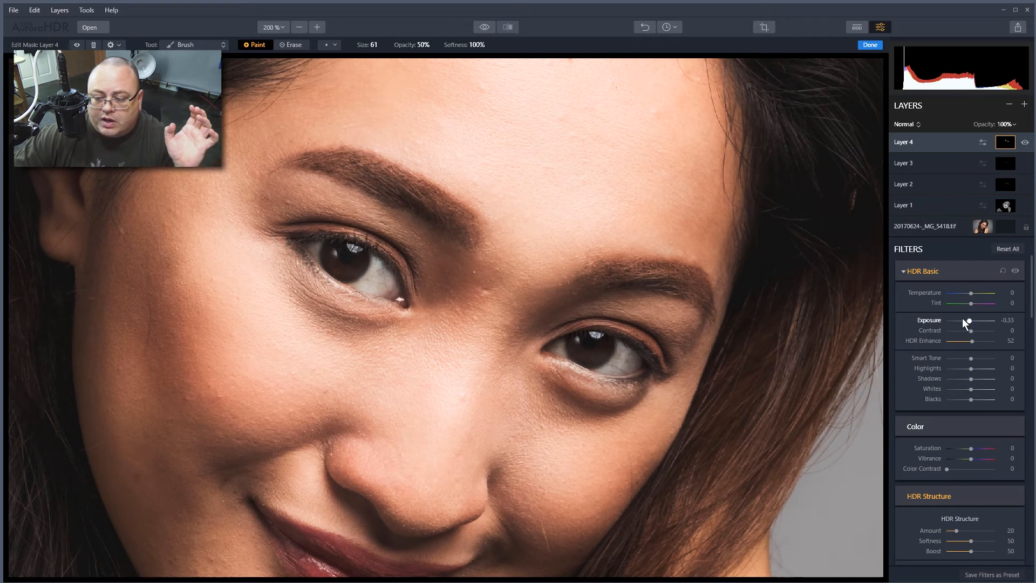
left_click_drag(966, 323, 966, 323)
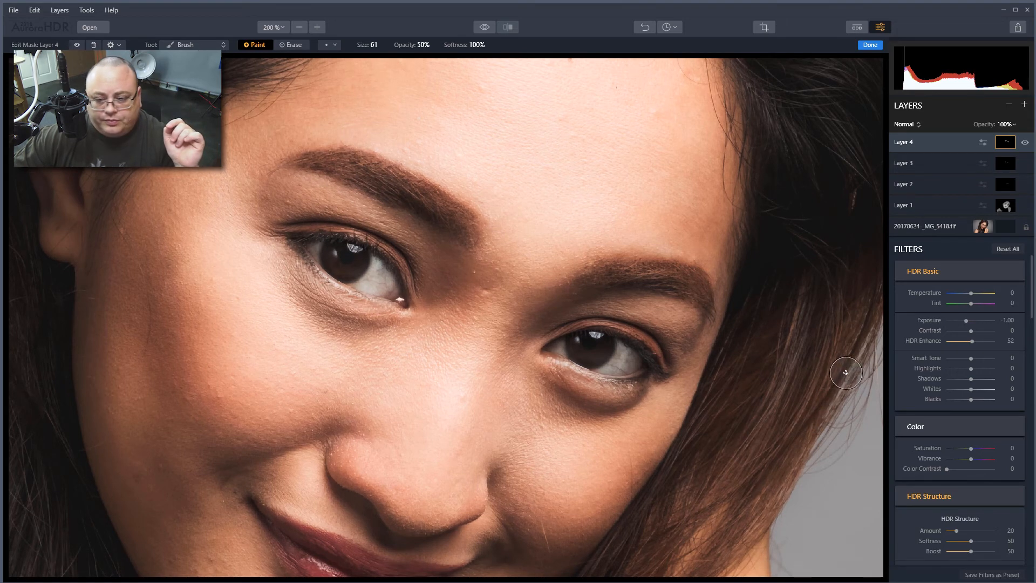
left_click(870, 45)
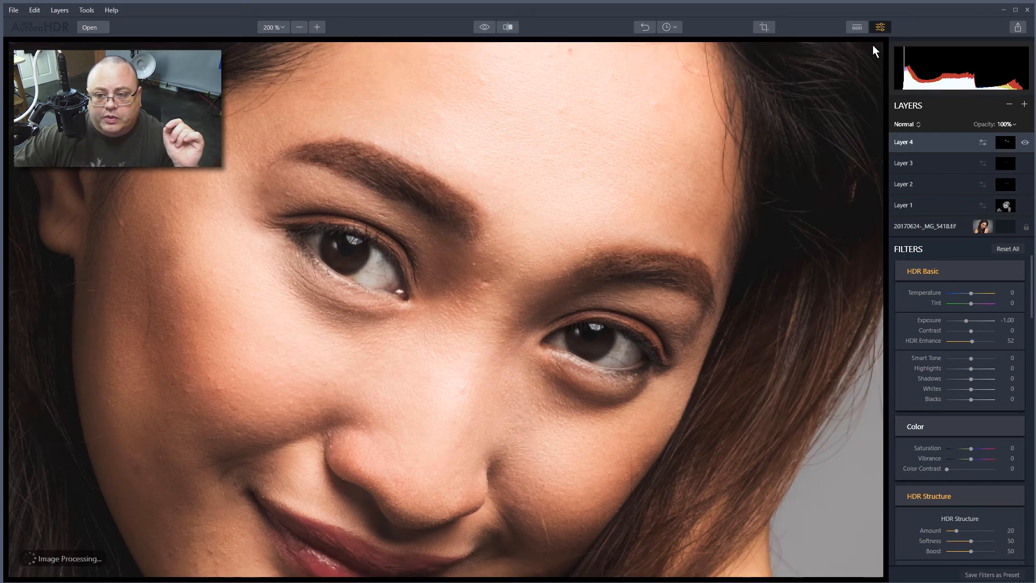
- Add a fifth adjustment layer for the lips and set its Vibrance to 33
scroll(542, 352, "down", 5)
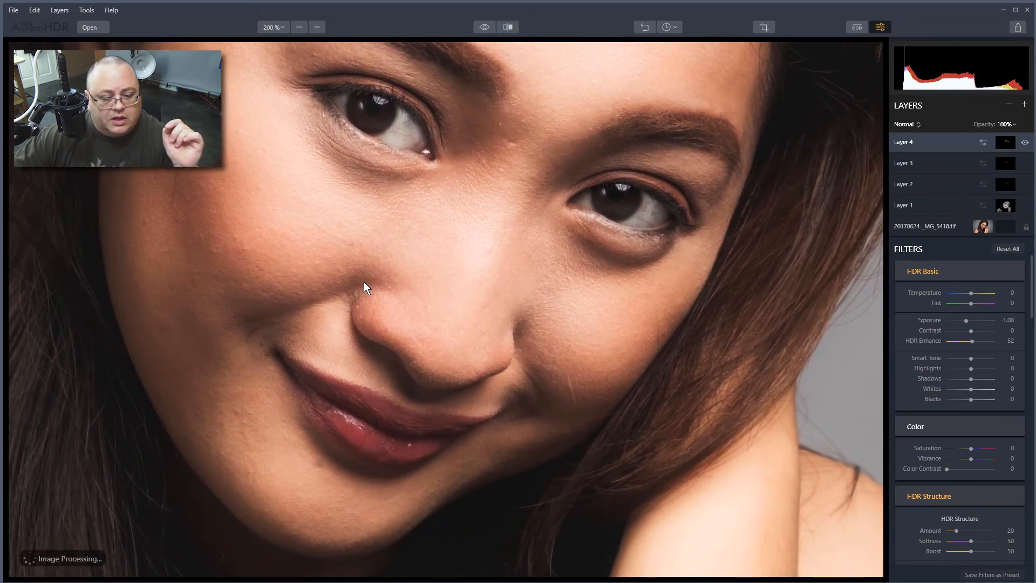
mouse_move(1016, 495)
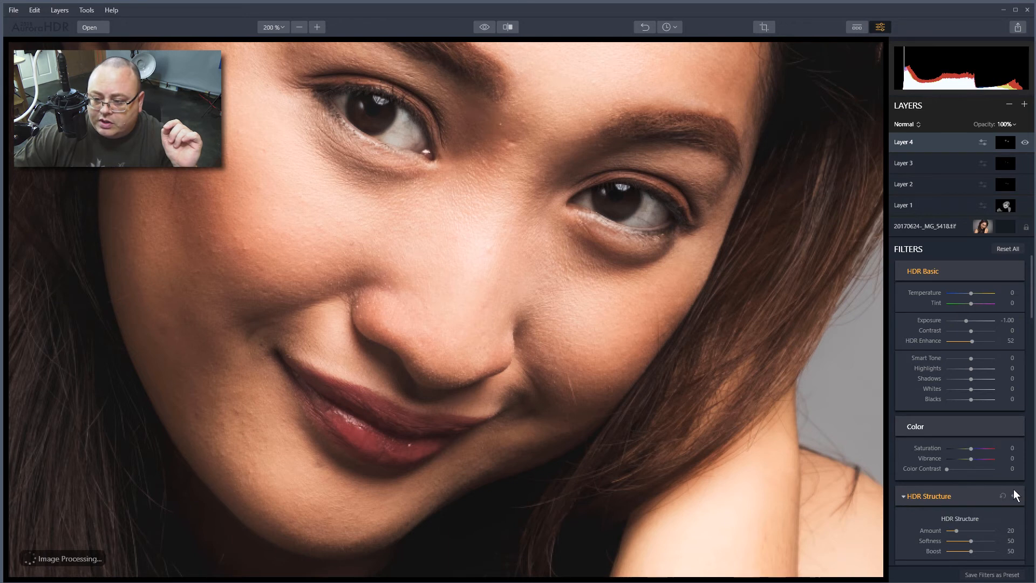
left_click(1025, 105)
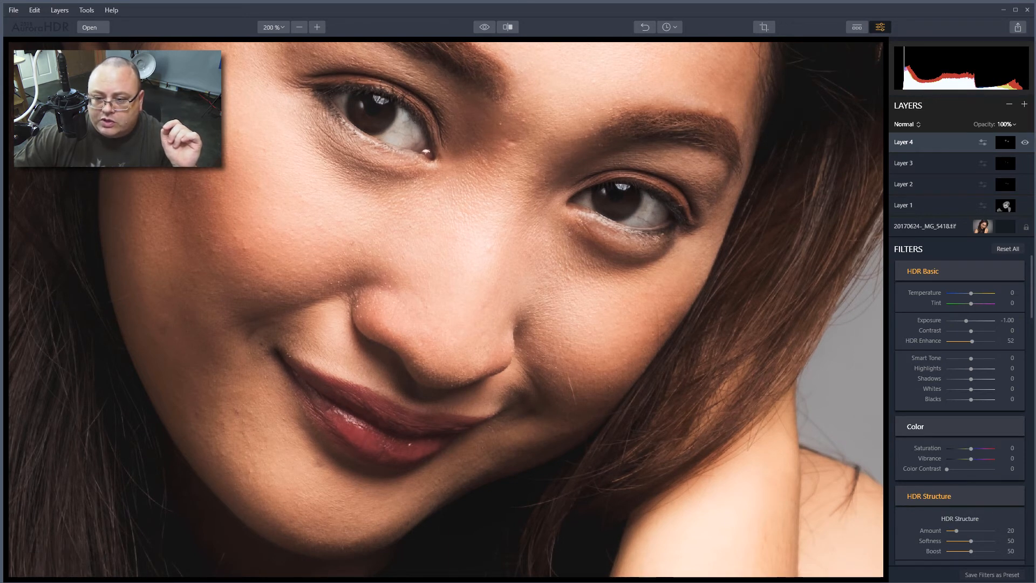
left_click_drag(971, 459, 979, 461)
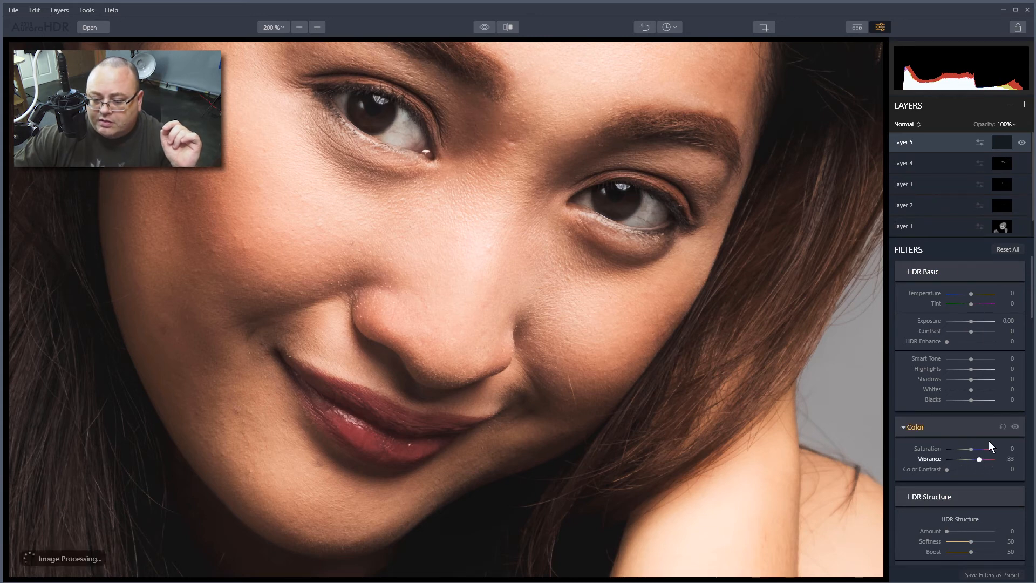
- Set the fifth layer's HDR Structure Amount to 22 and HDR Microstructure Amount to 24, and paint its mask over the lips
scroll(955, 507, "down", 6)
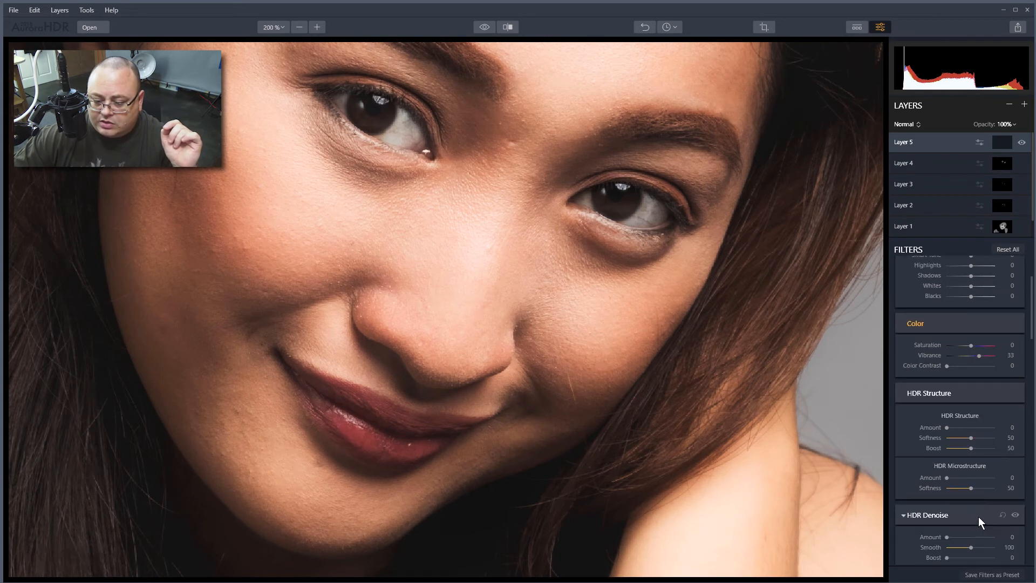
scroll(993, 460, "up", 5)
scroll(978, 408, "down", 3)
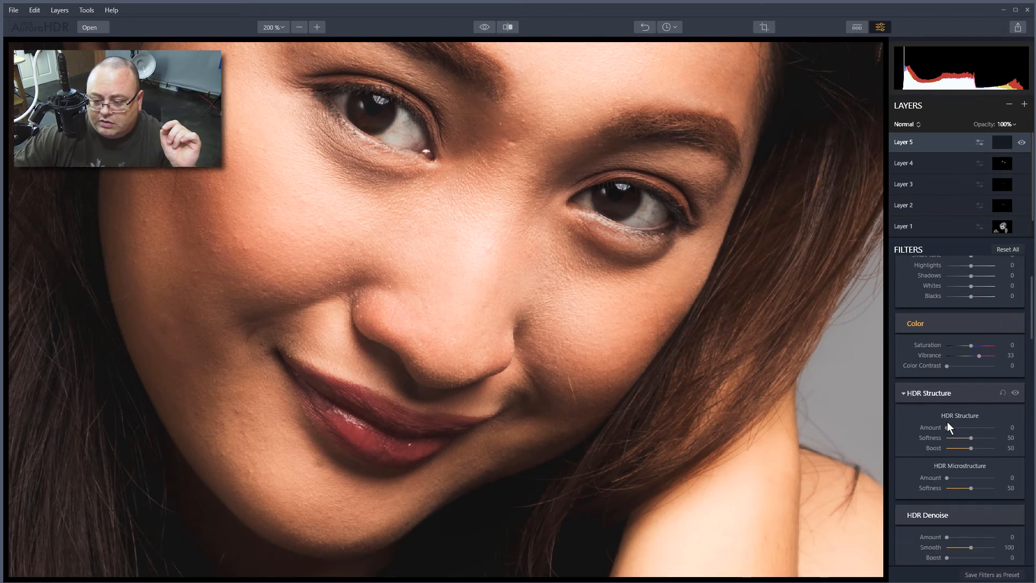
left_click_drag(948, 477, 958, 476)
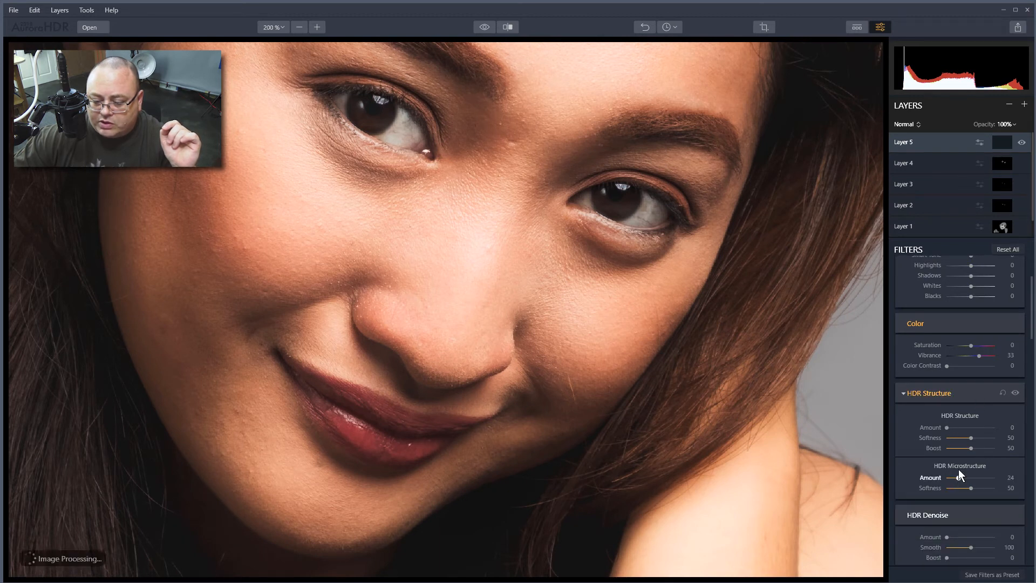
left_click_drag(956, 427, 958, 427)
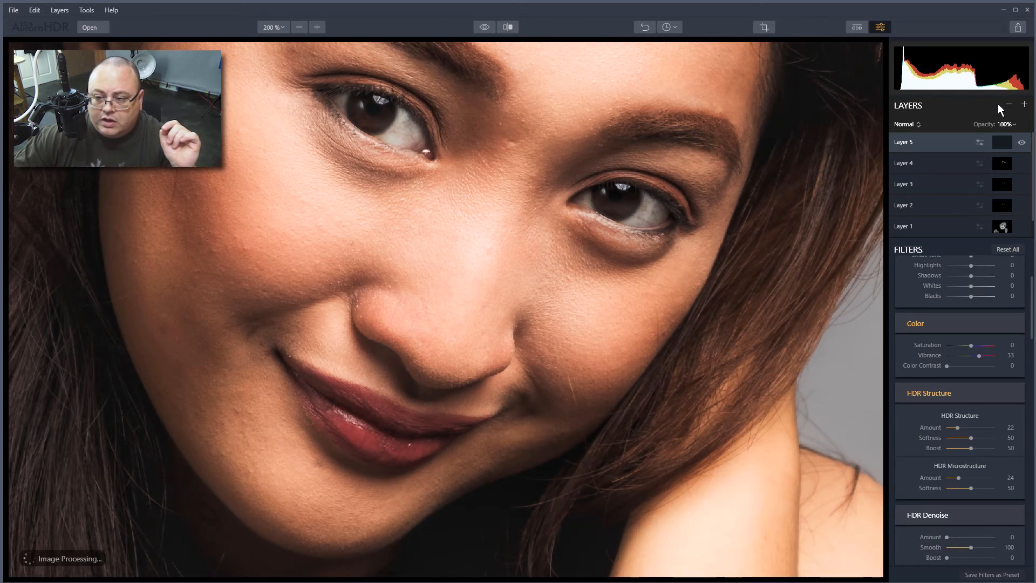
left_click(1005, 140)
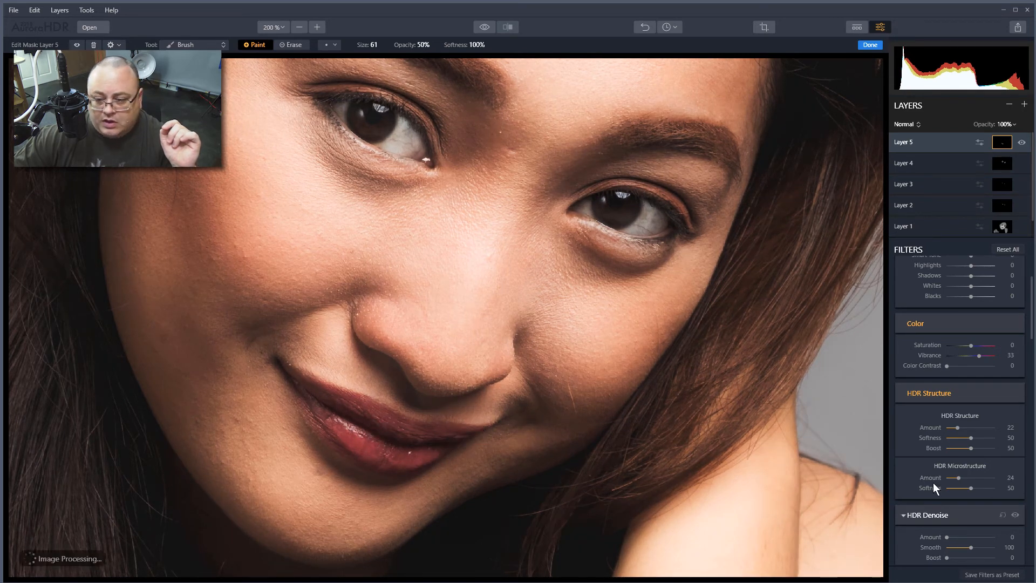
left_click(869, 45)
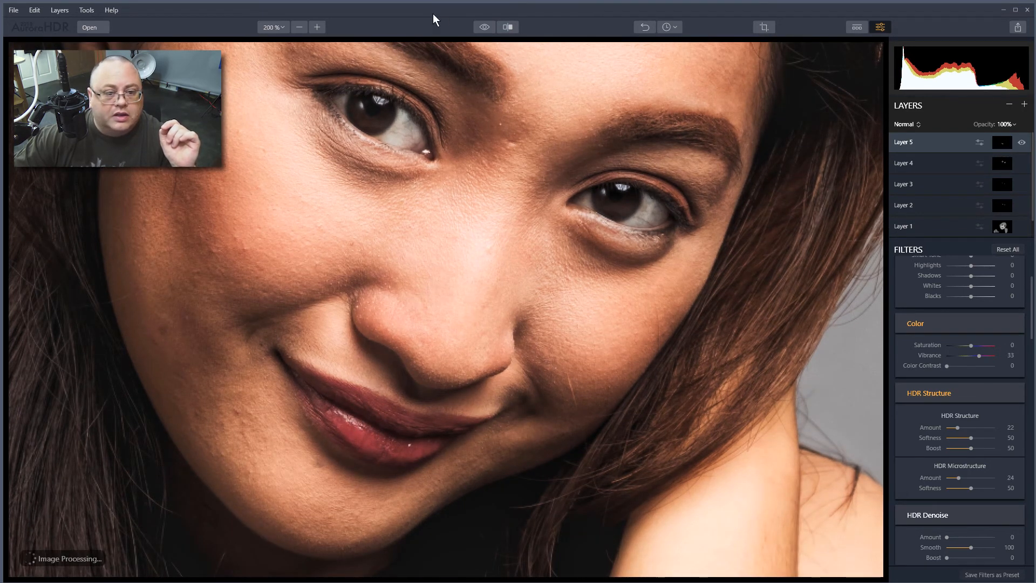
- Compare the whole portrait before and after editing in the split view with a movable divider
left_click(299, 27)
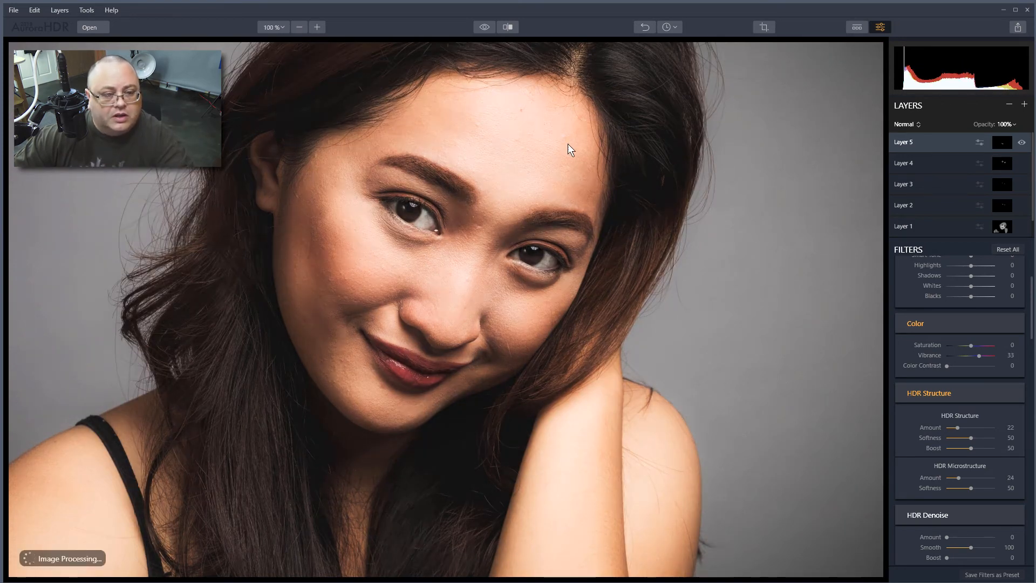
left_click(300, 28)
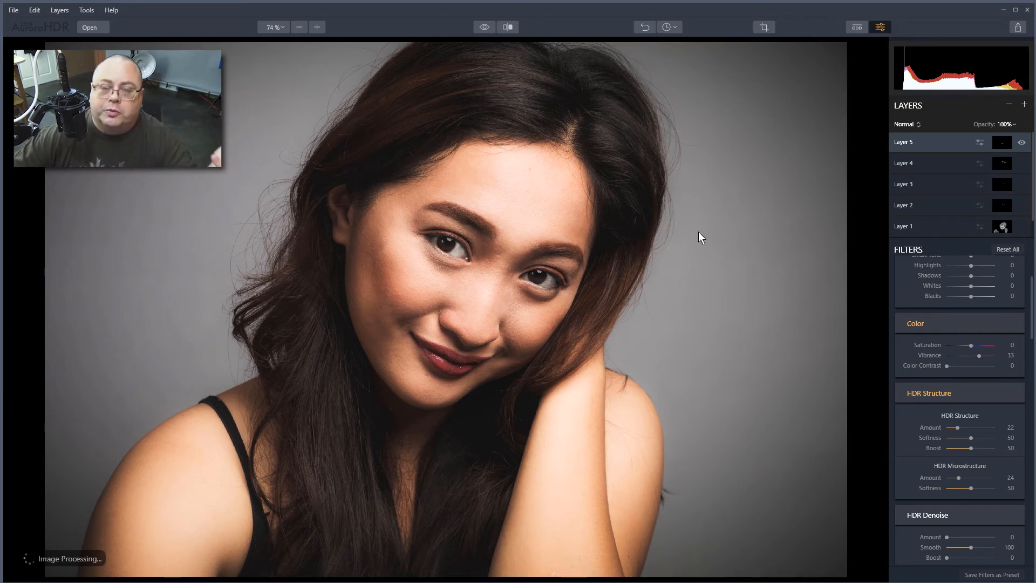
left_click(508, 28)
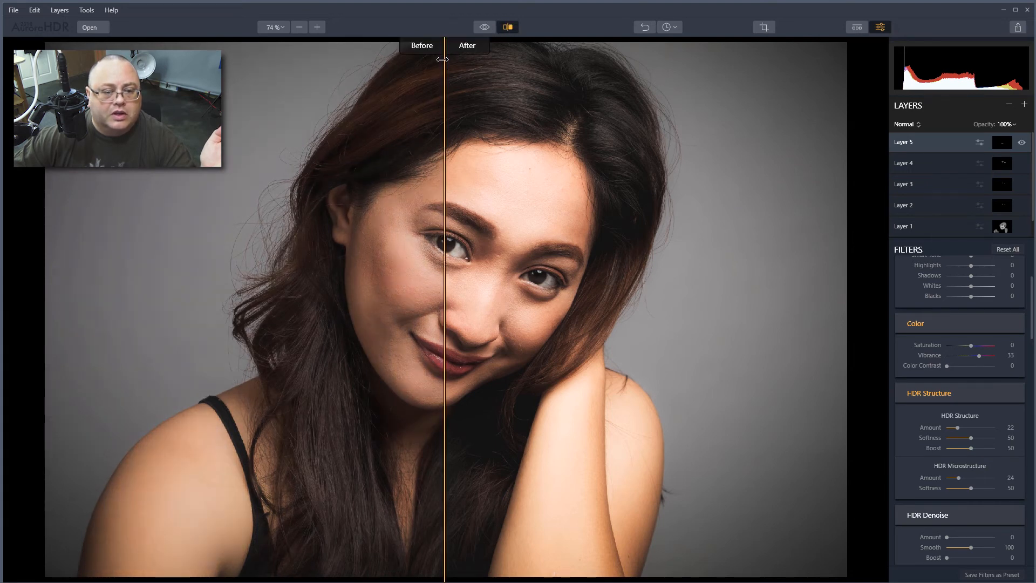
left_click_drag(444, 59, 405, 51)
left_click(508, 25)
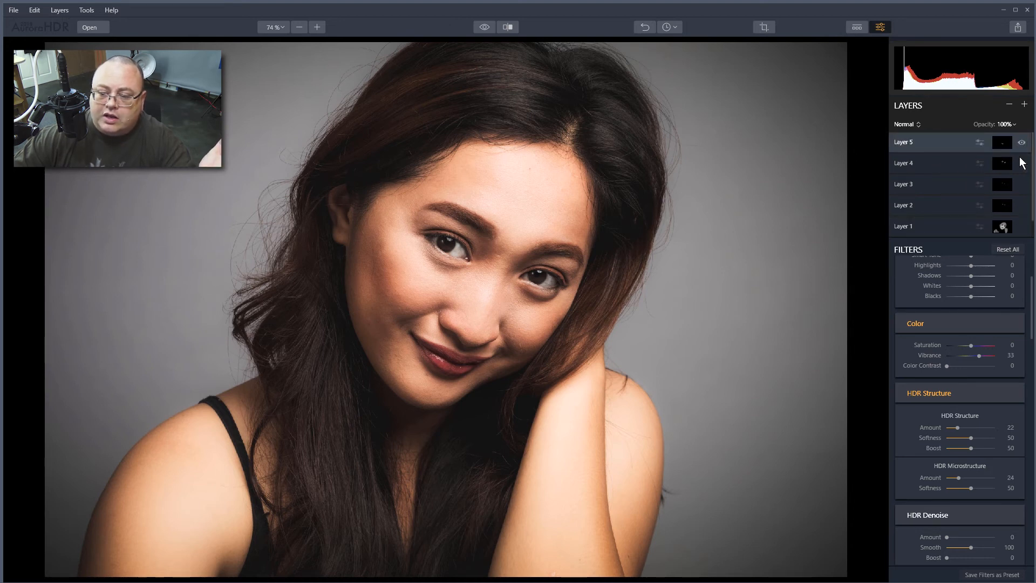
left_click(945, 162)
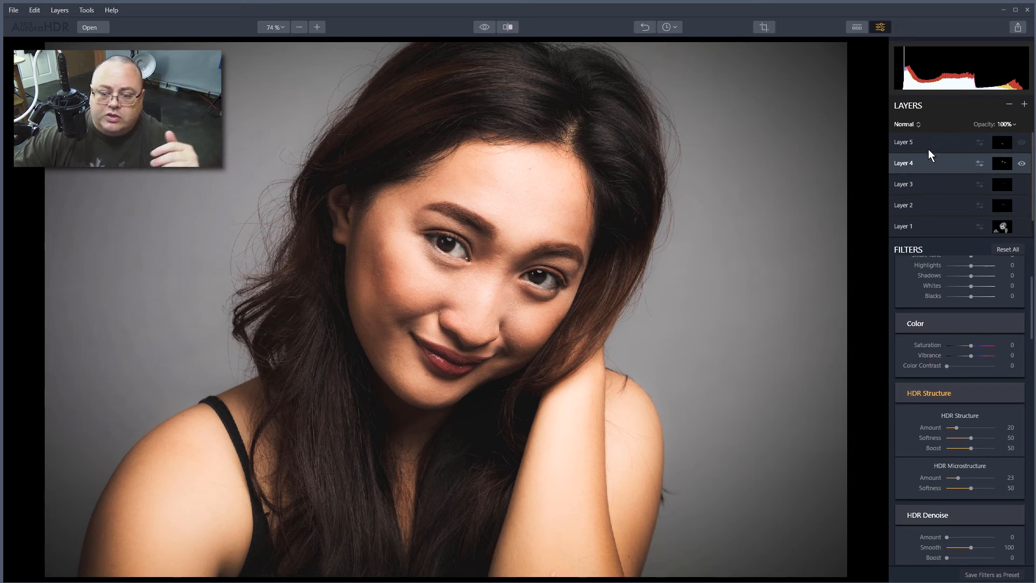
left_click(930, 143)
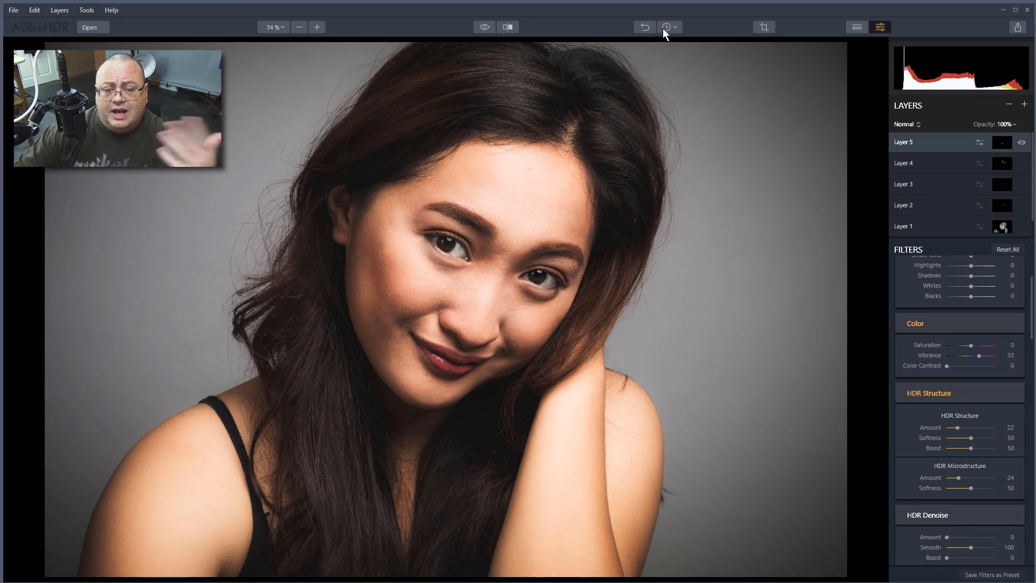
- Toggle the full-image preview between the original and the edited portrait to review the retouching
left_click(484, 25)
left_click(484, 25)
left_click(485, 25)
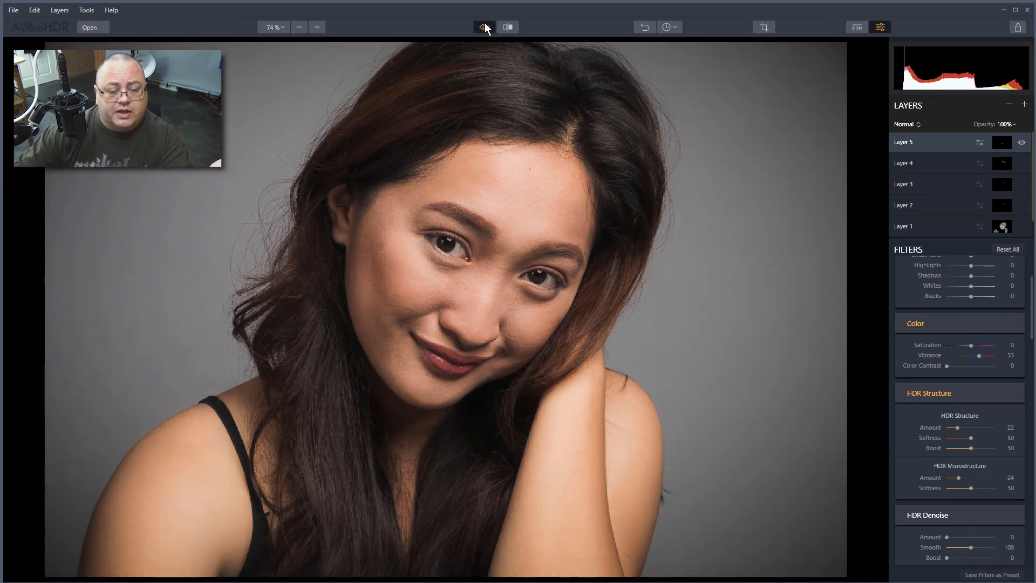
left_click(485, 25)
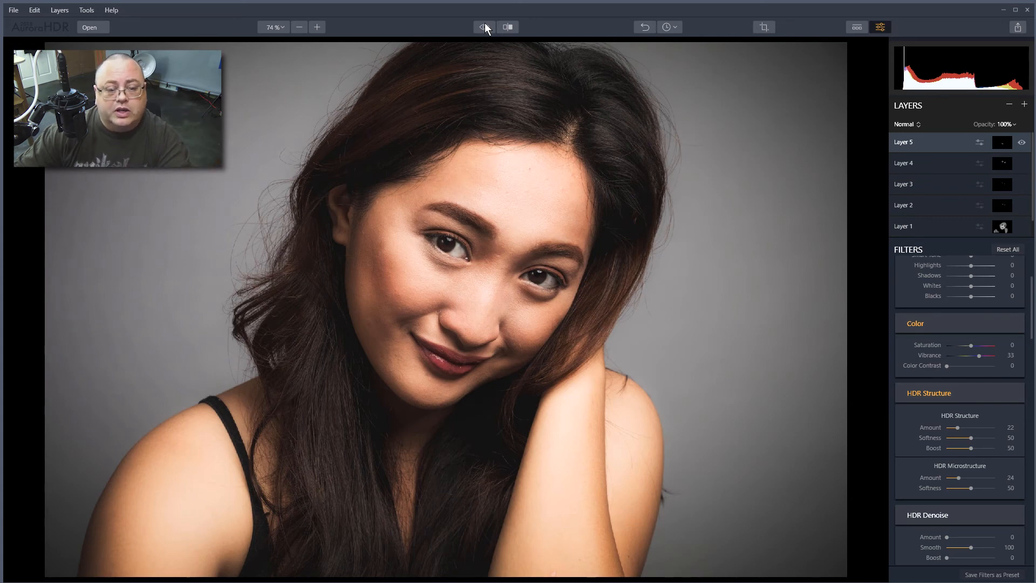
left_click(484, 25)
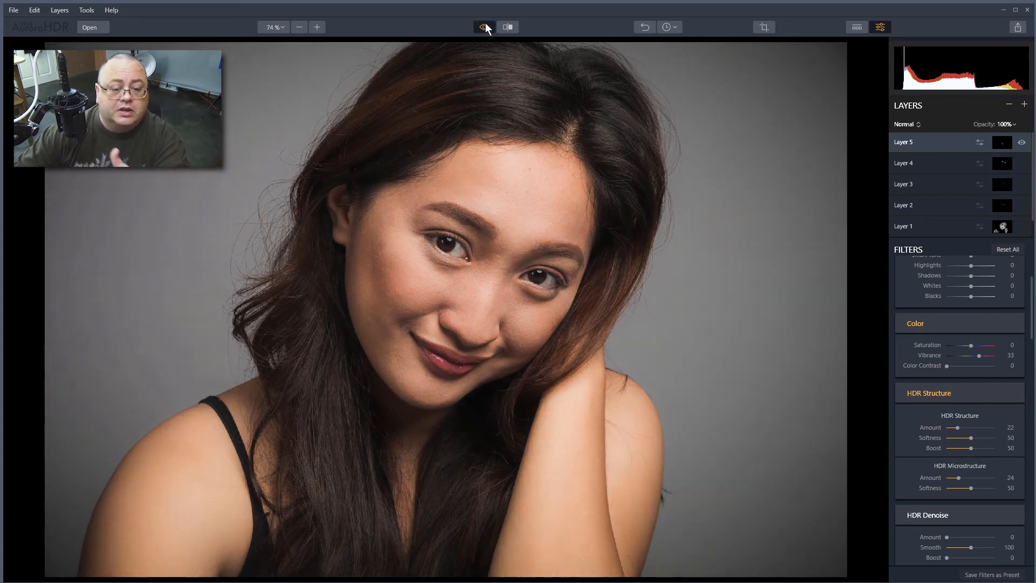
left_click(485, 25)
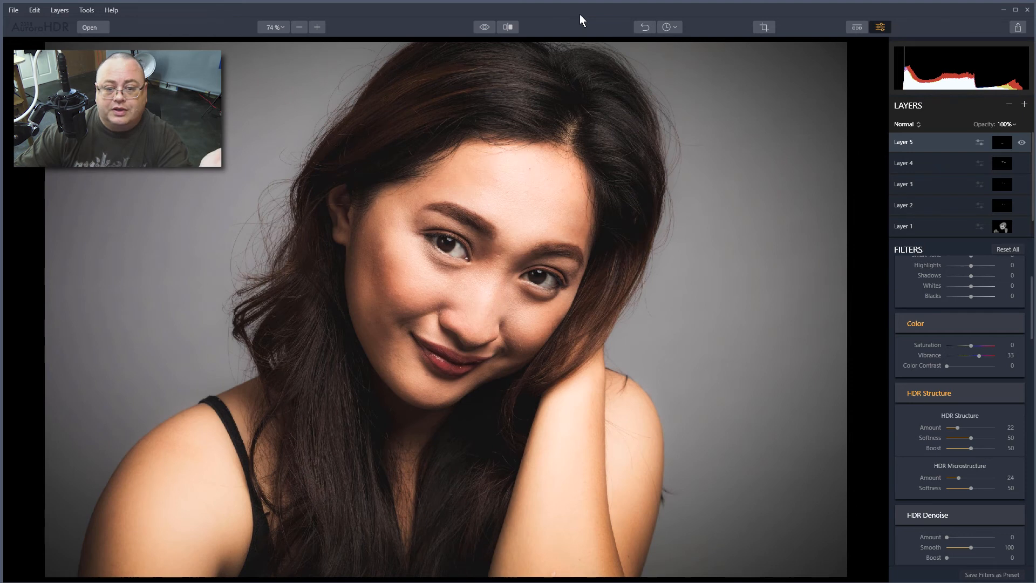